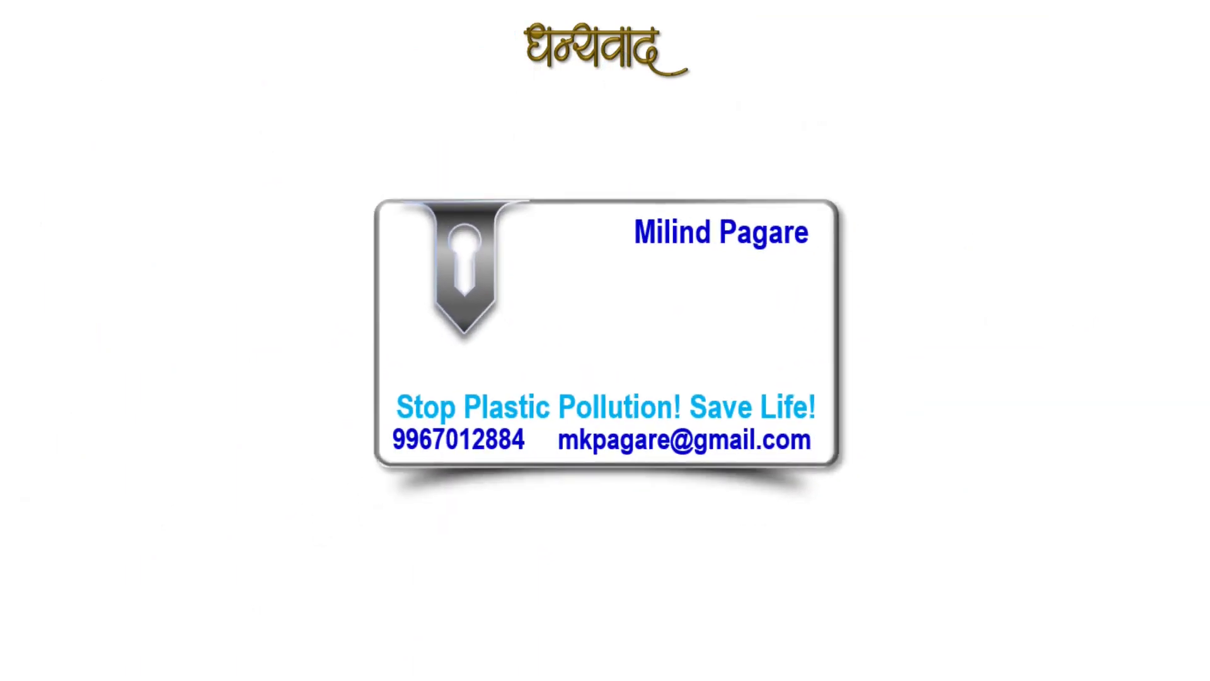
Step: End the slide show and start a new blank presentation
key("Escape")
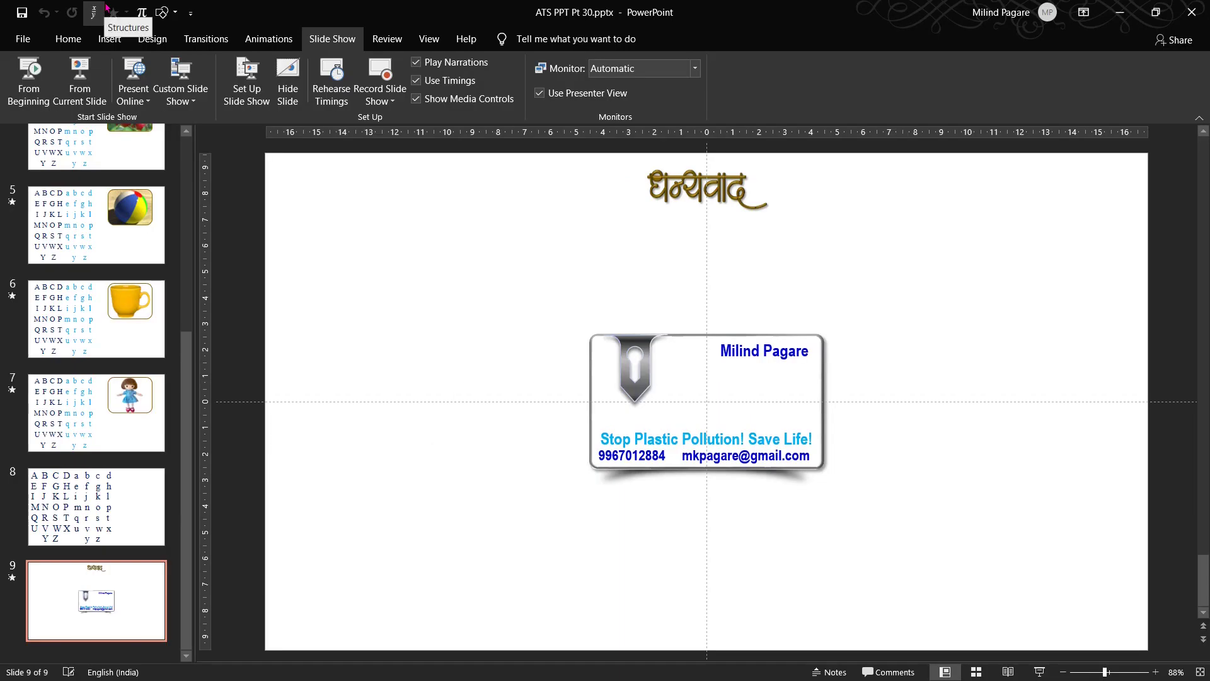
key("ctrl+n")
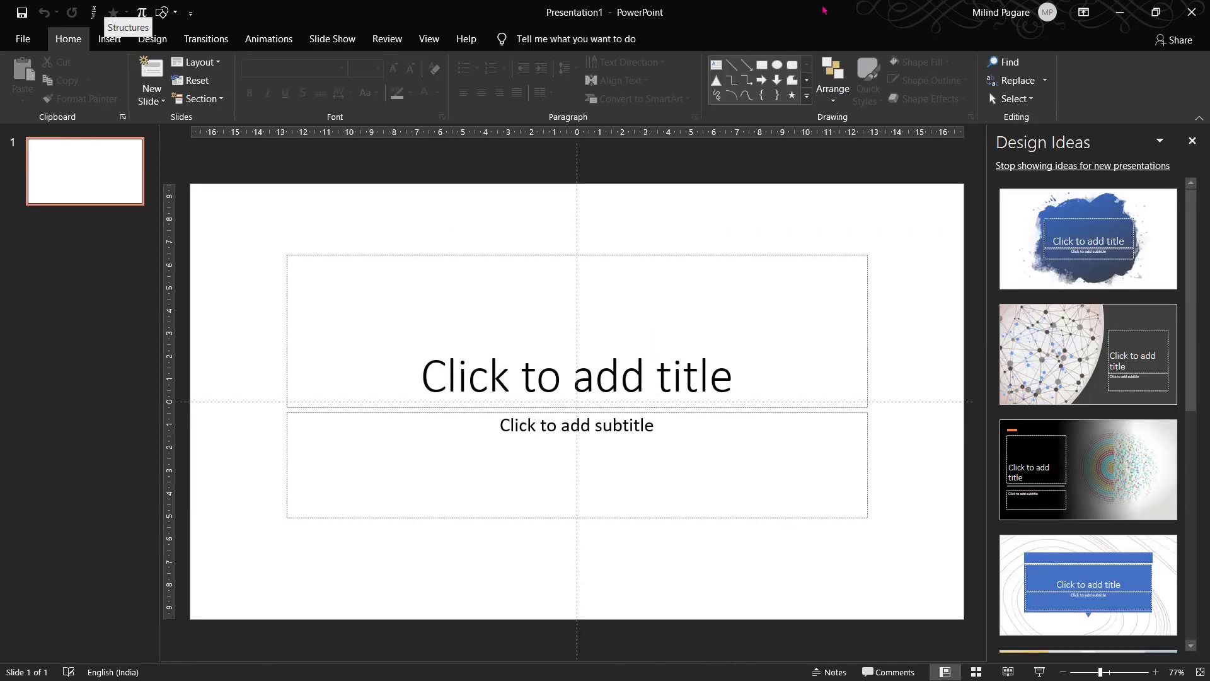
Step: Switch the slide to the Blank layout and add a text box containing the letter A
right_click(236, 235)
mouse_move(276, 288)
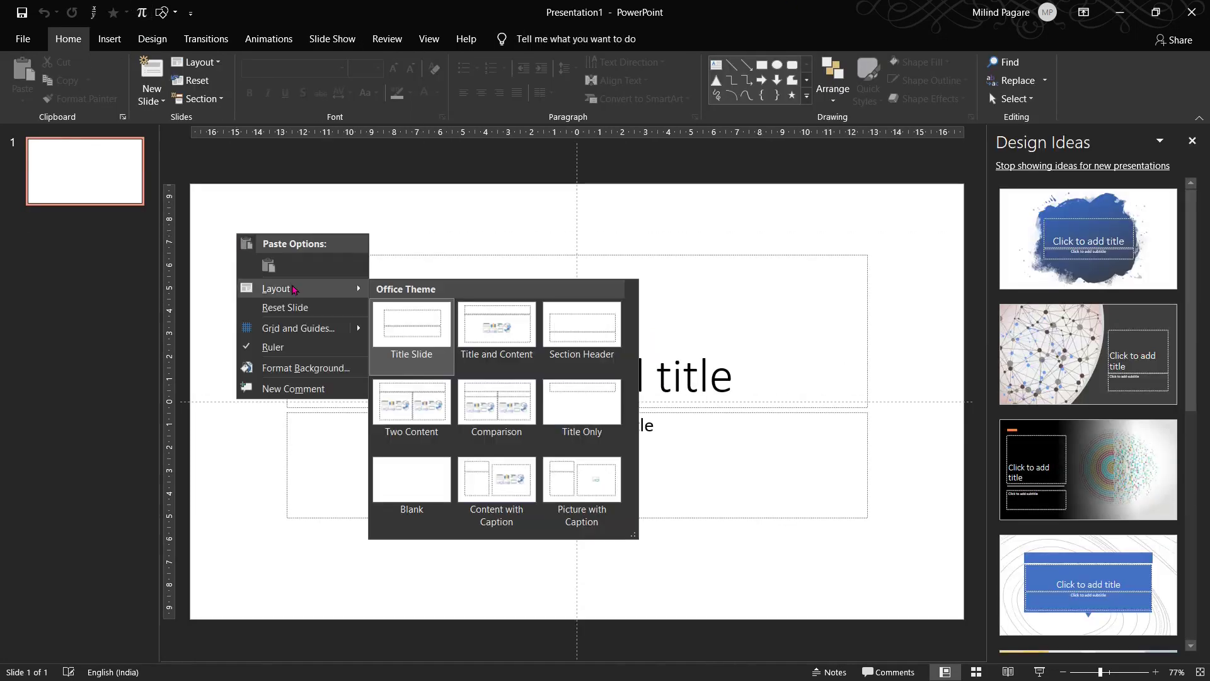
left_click(411, 480)
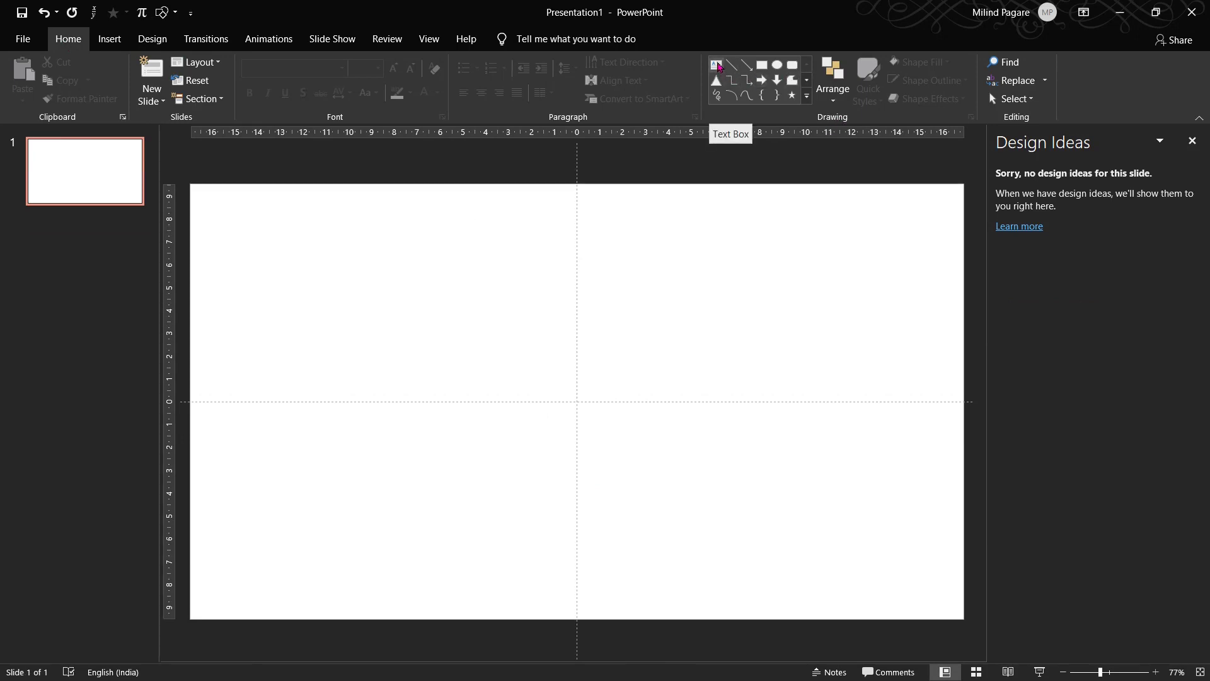
left_click(718, 66)
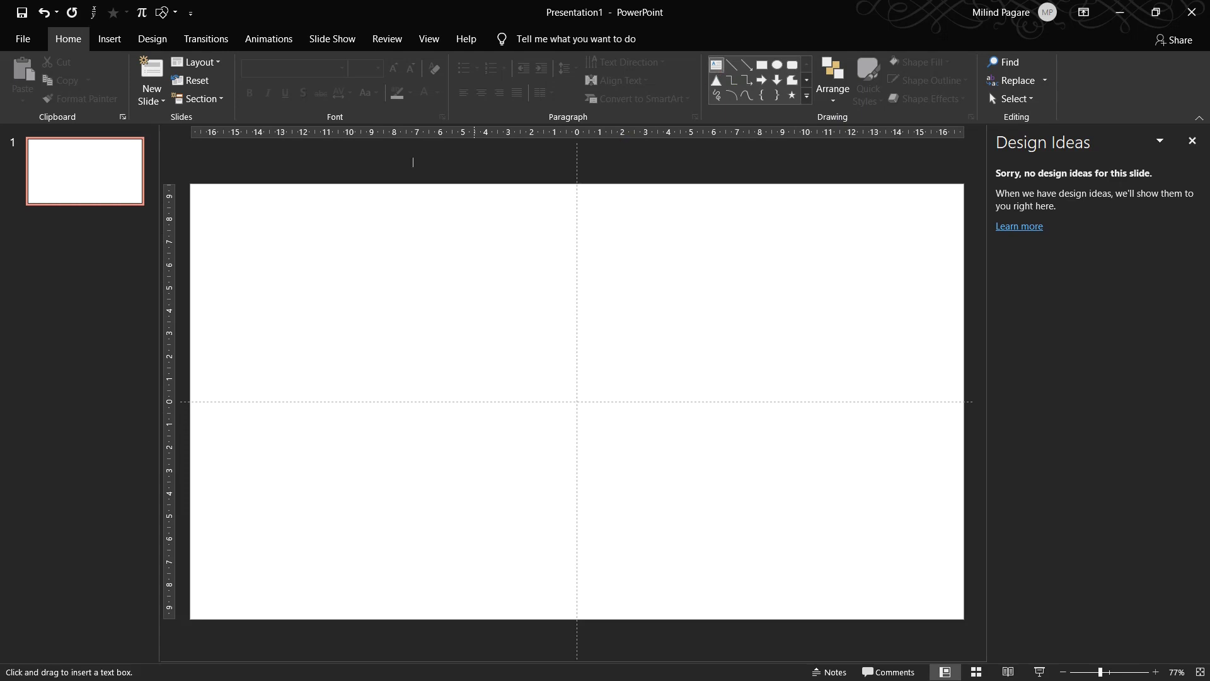
left_click_drag(205, 209, 290, 274)
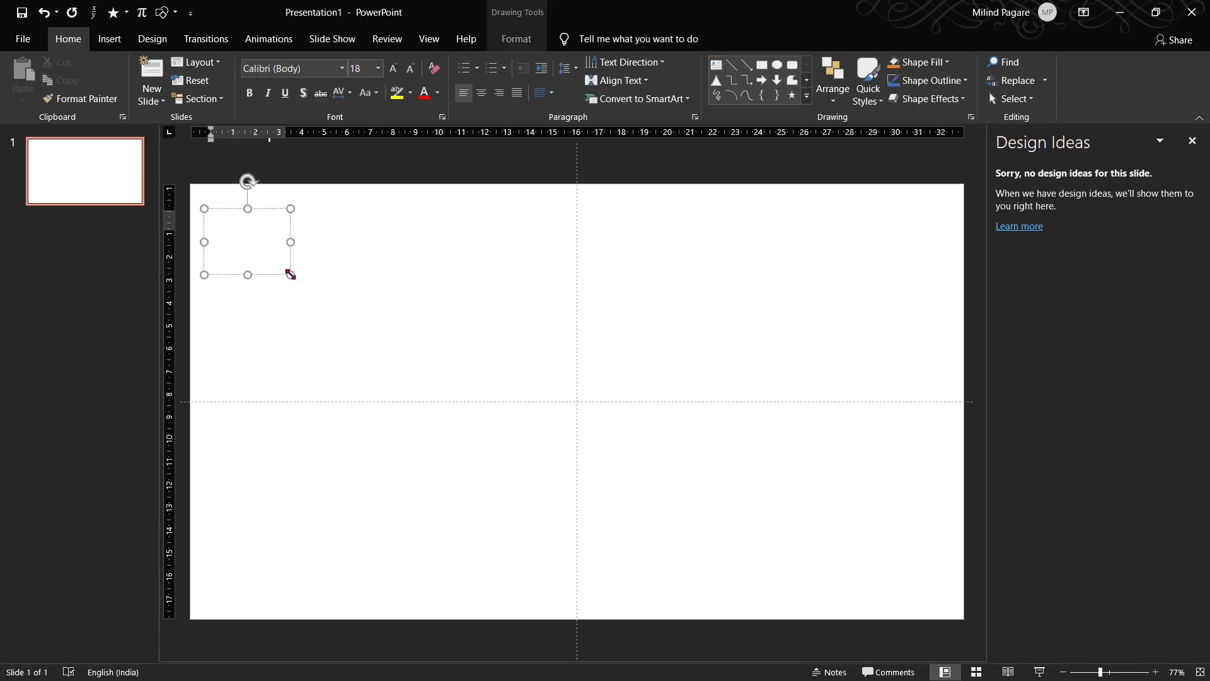
type("A")
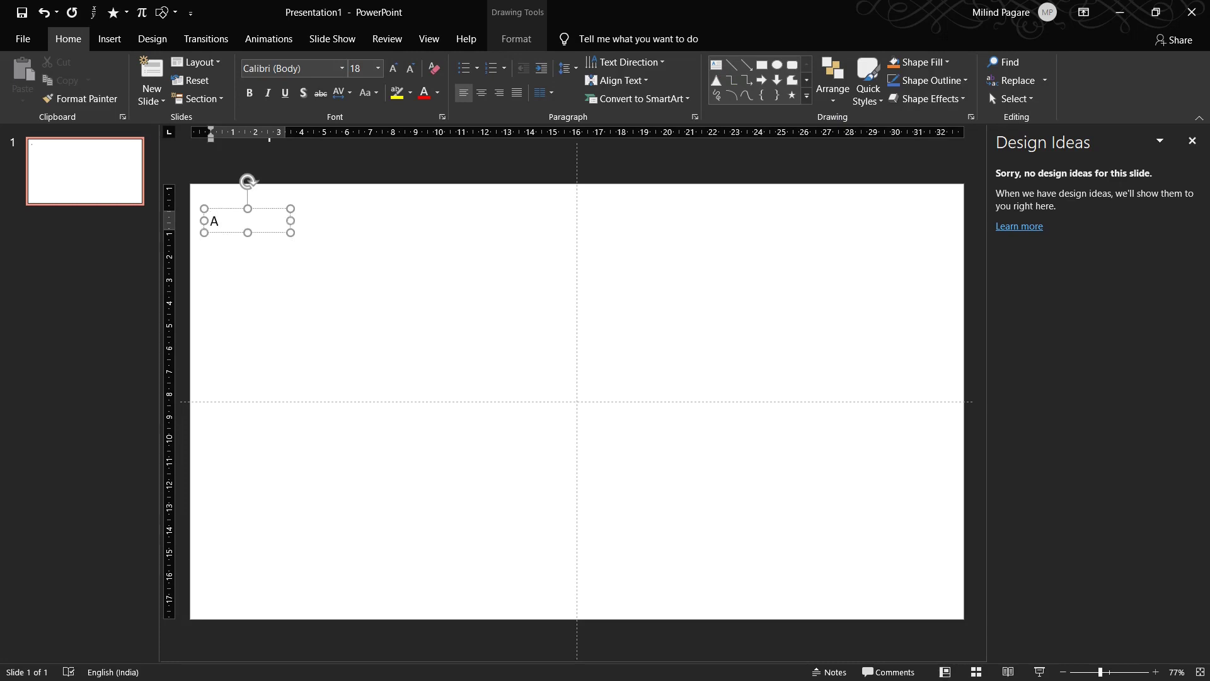
Step: Format the A as Times New Roman, size 66, dark blue, and nudge it to the top-left corner
key("ctrl+a")
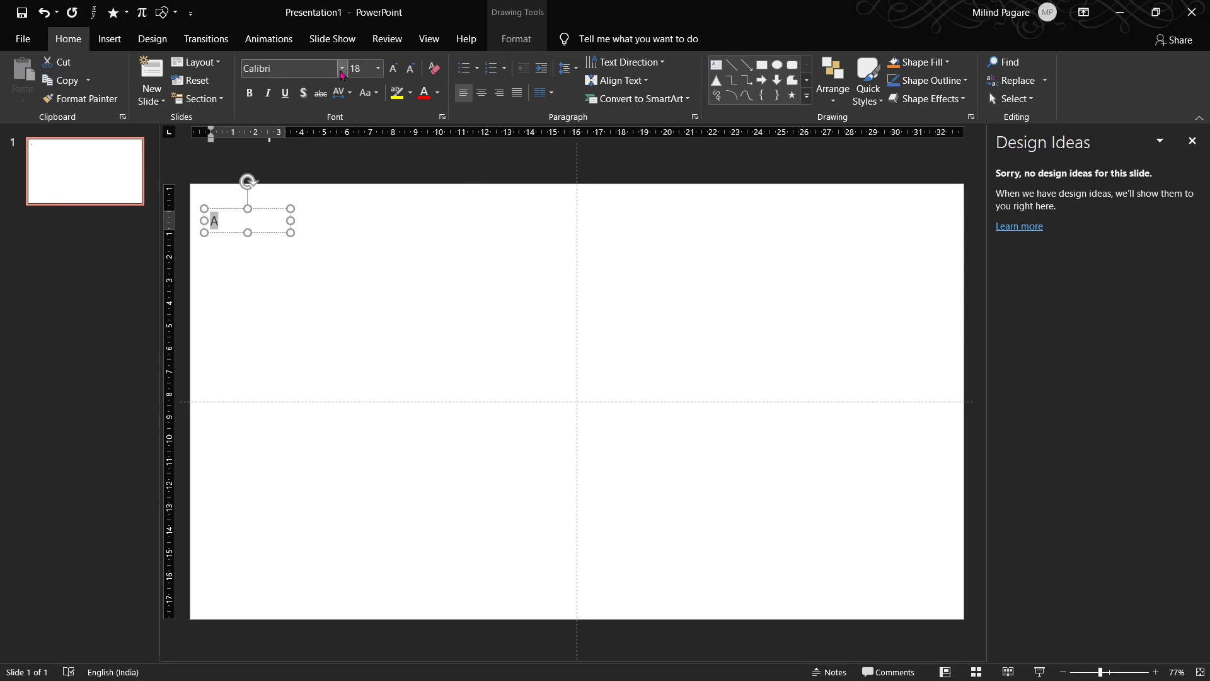
left_click(342, 68)
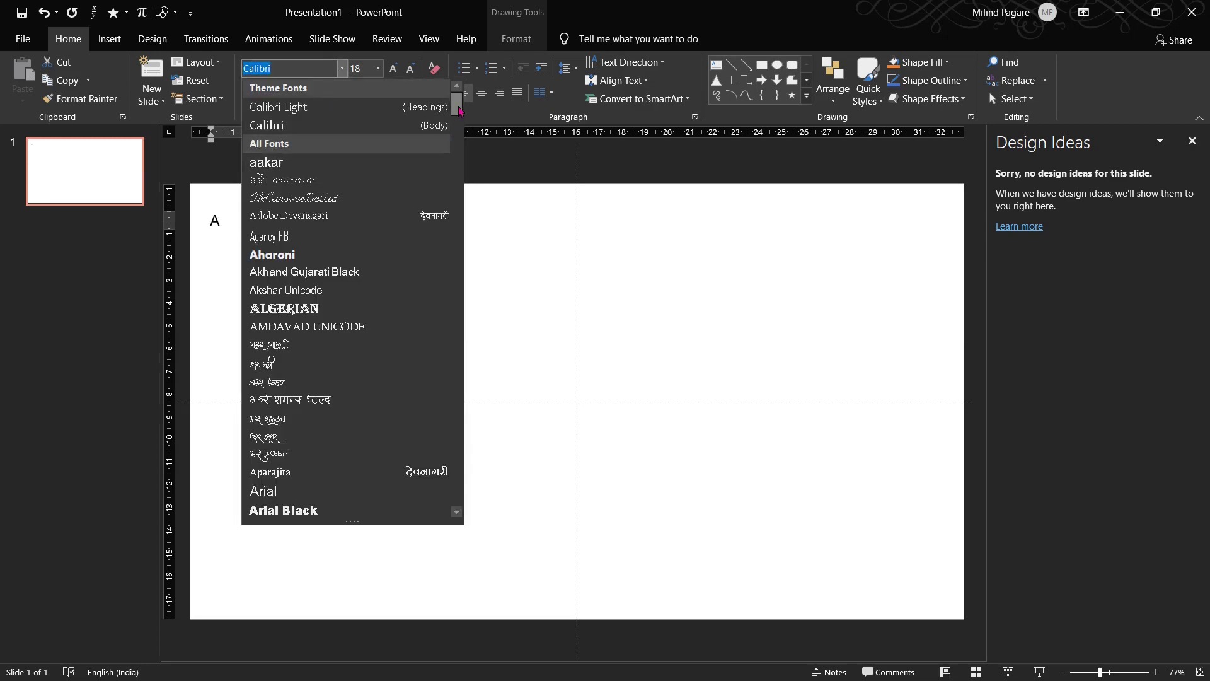
left_click_drag(458, 107, 458, 472)
left_click(303, 507)
left_click(378, 68)
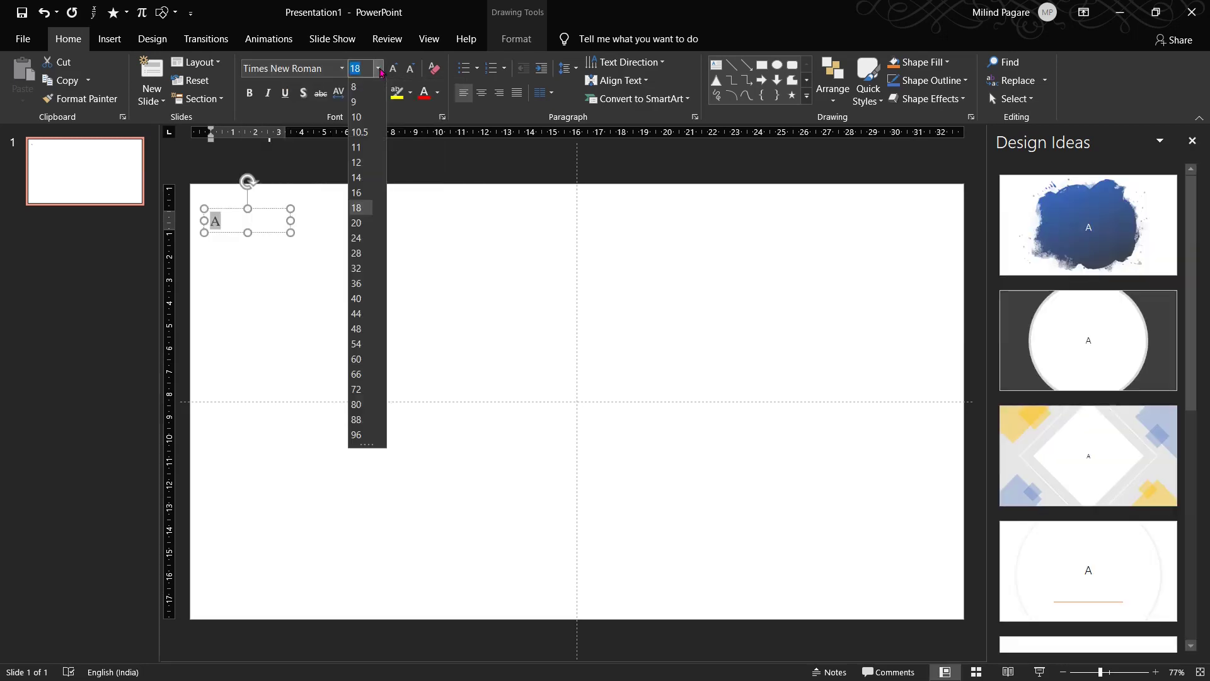
left_click(356, 375)
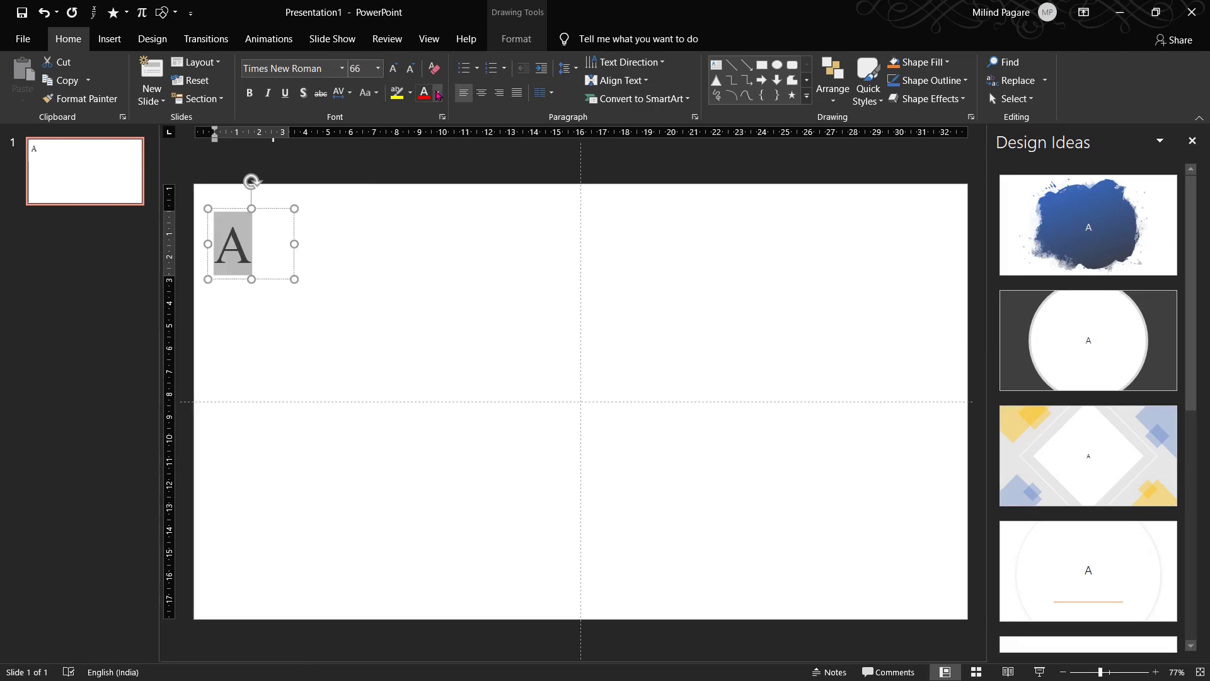
left_click(437, 93)
left_click(522, 218)
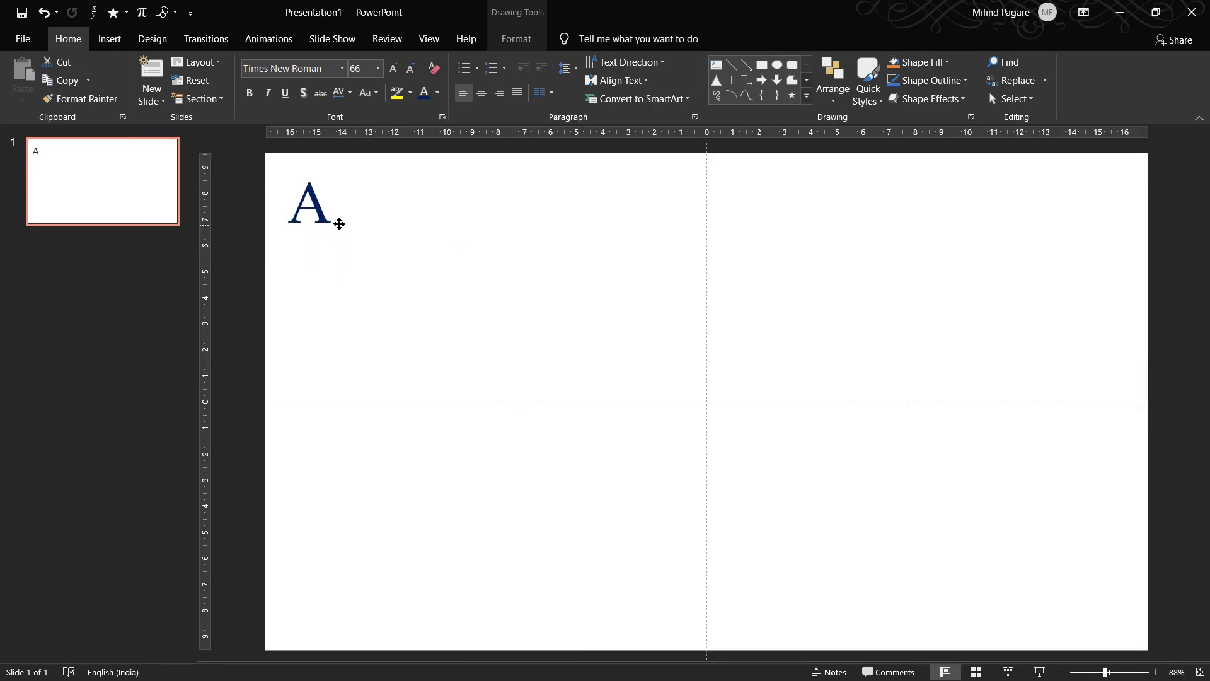
left_click_drag(339, 224, 341, 216)
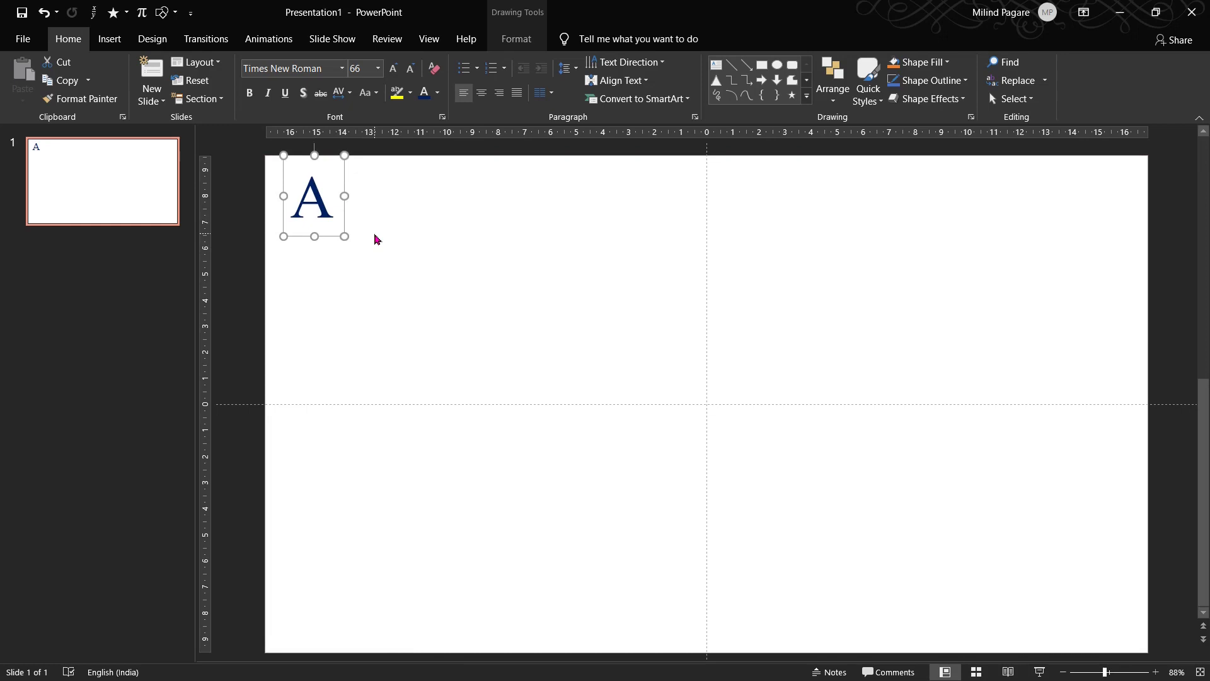
Step: Duplicate the A box several times and place the last copy toward the top right
key("ctrl+d")
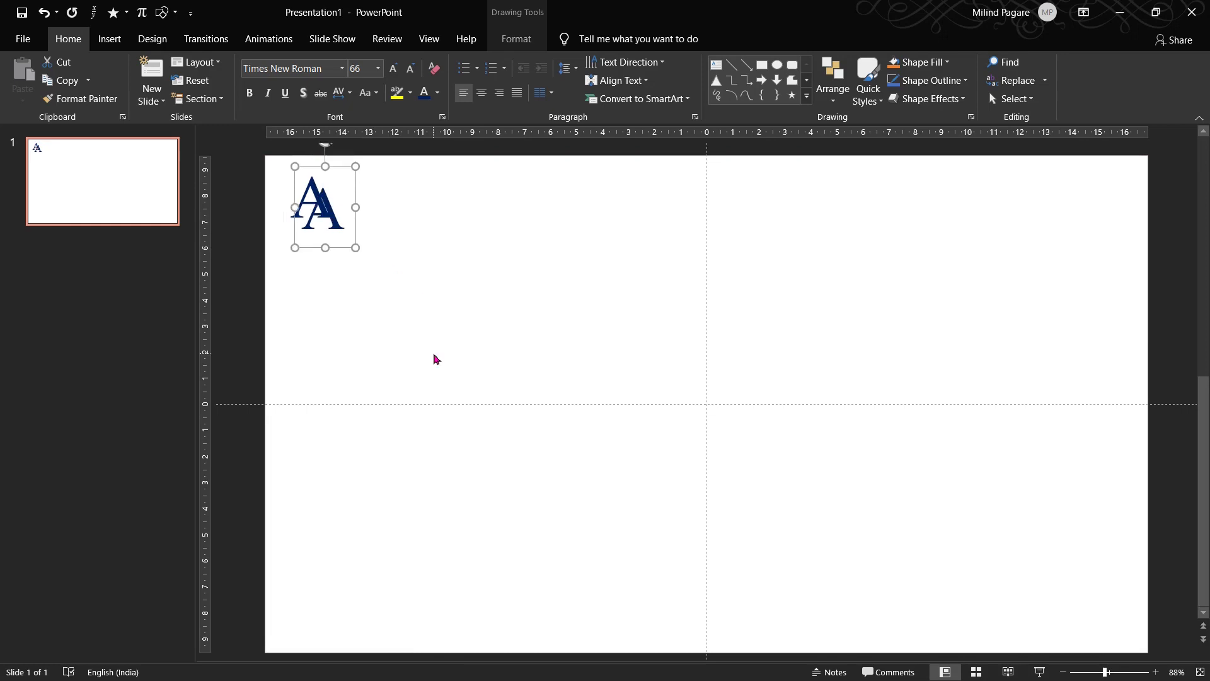
key("ctrl+d")
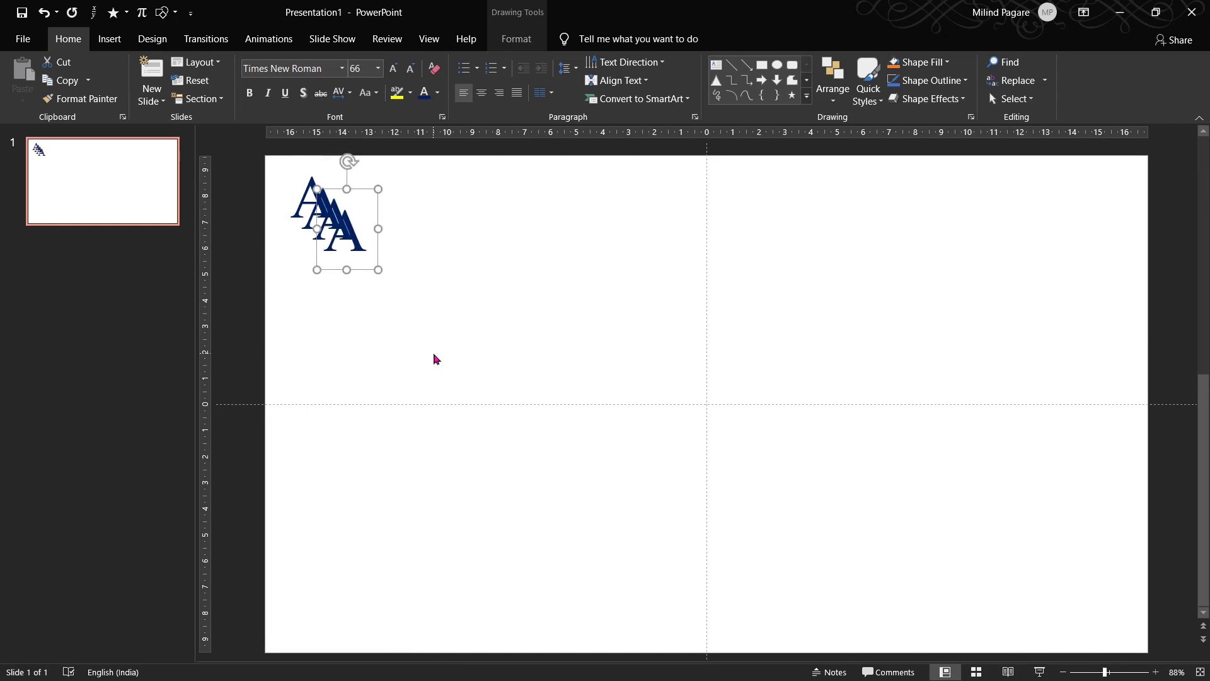
key("ctrl+d")
key("ctrl+d")
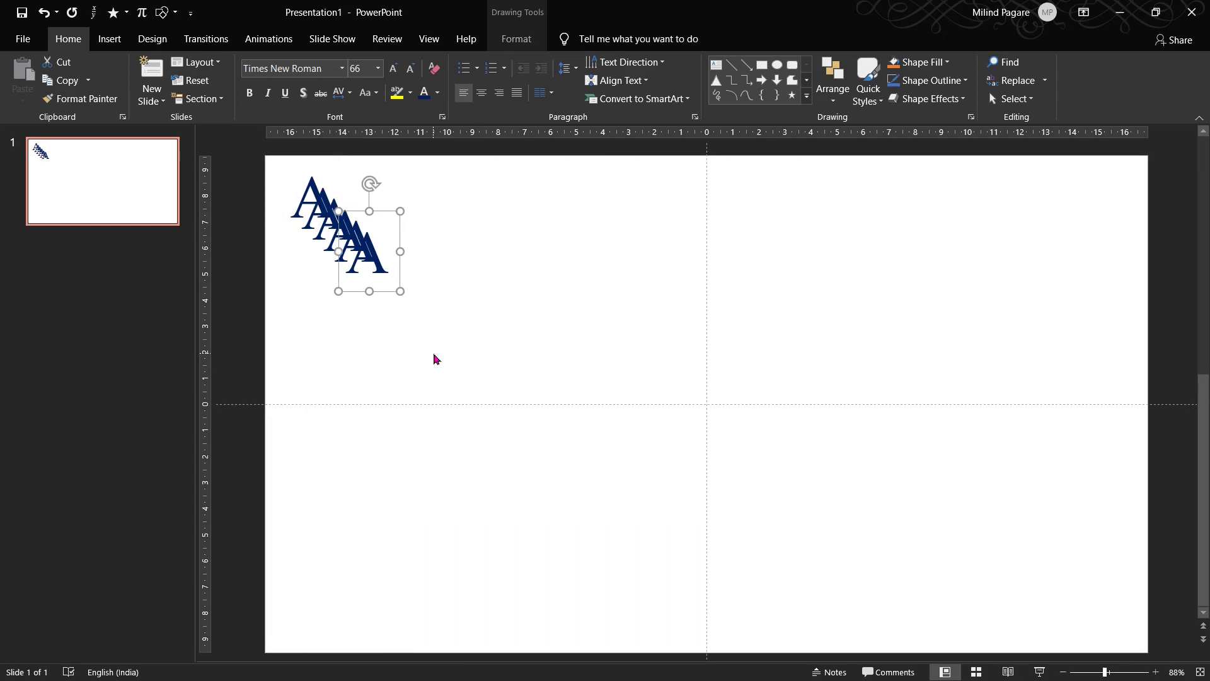
key("ctrl+d")
key("ctrl+d")
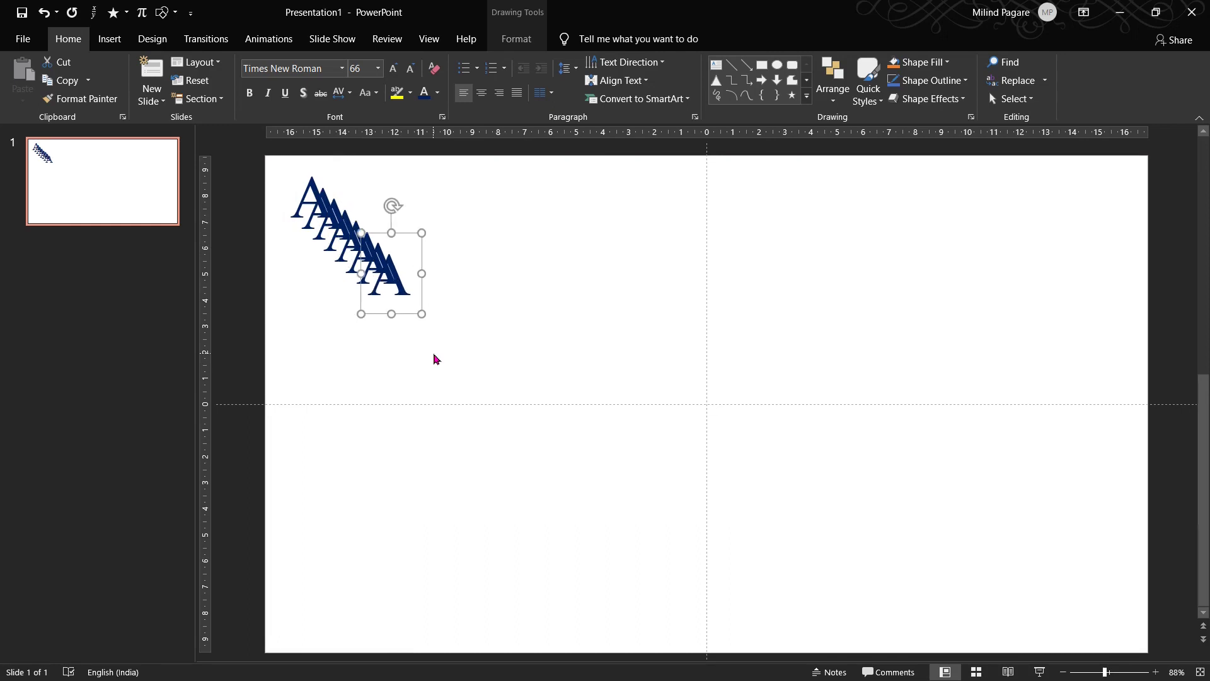
mouse_move(426, 302)
left_mouse_down()
mouse_move(697, 229)
mouse_move(785, 223)
left_mouse_up()
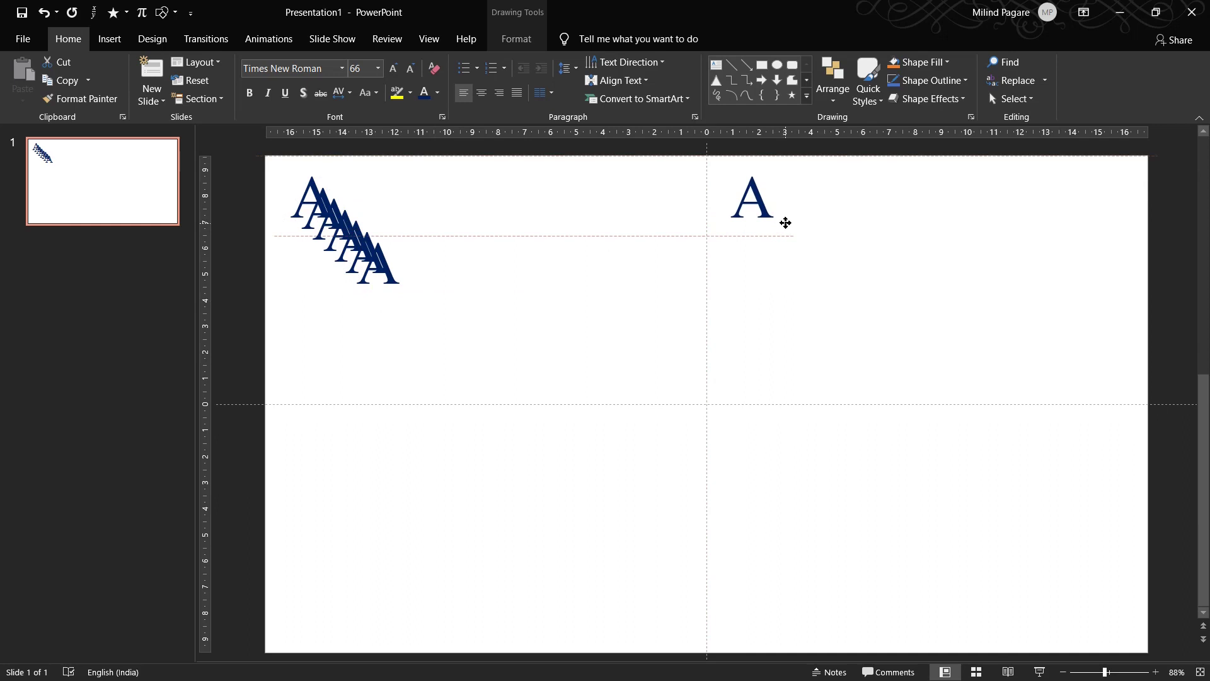
left_click_drag(785, 222, 785, 223)
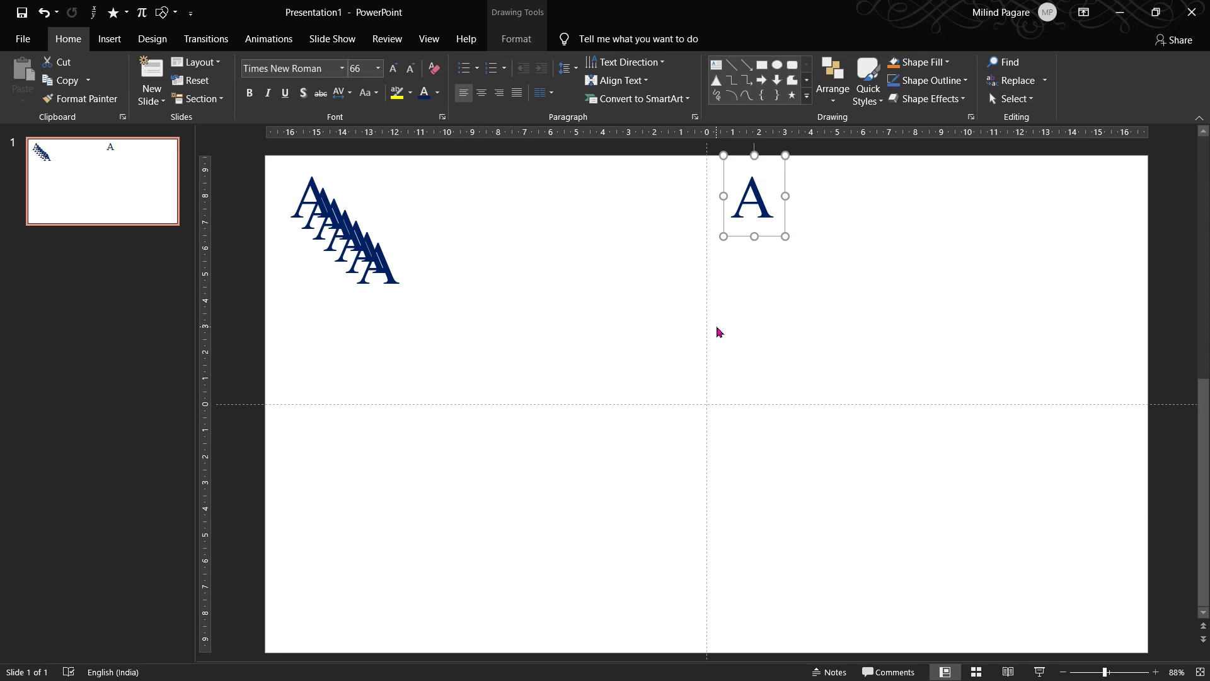
Step: Align all the A boxes by their middles, distribute them horizontally, and duplicate the row
key("ctrl+a")
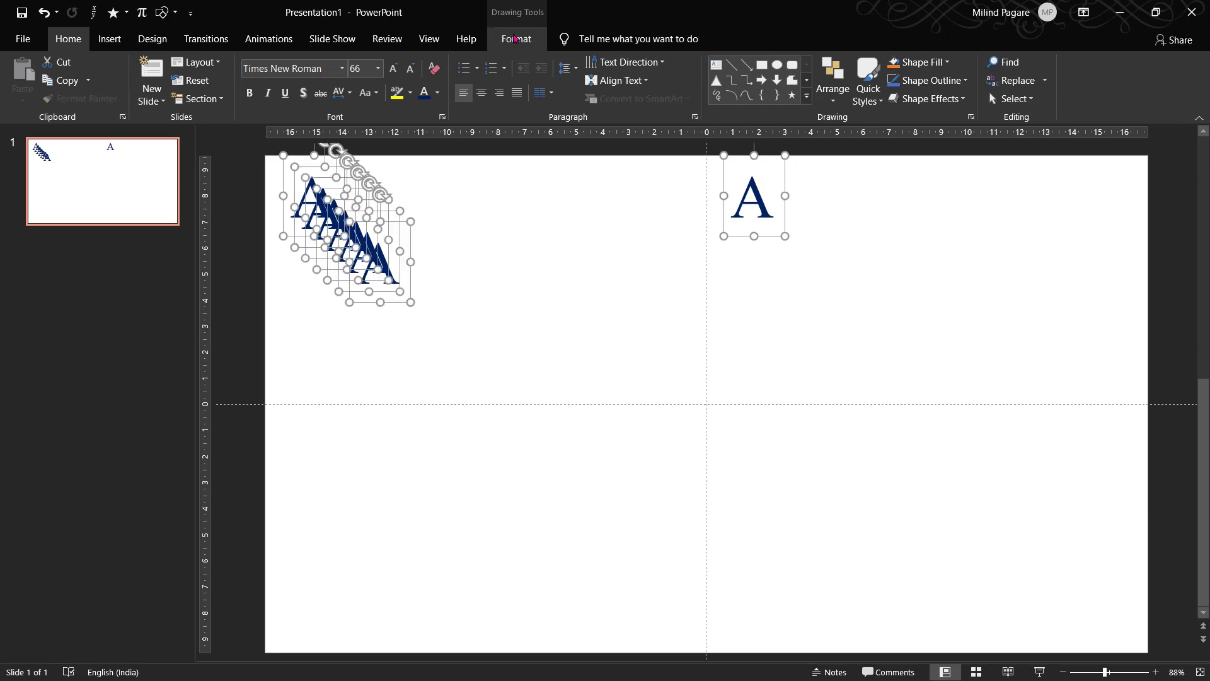
left_click(515, 40)
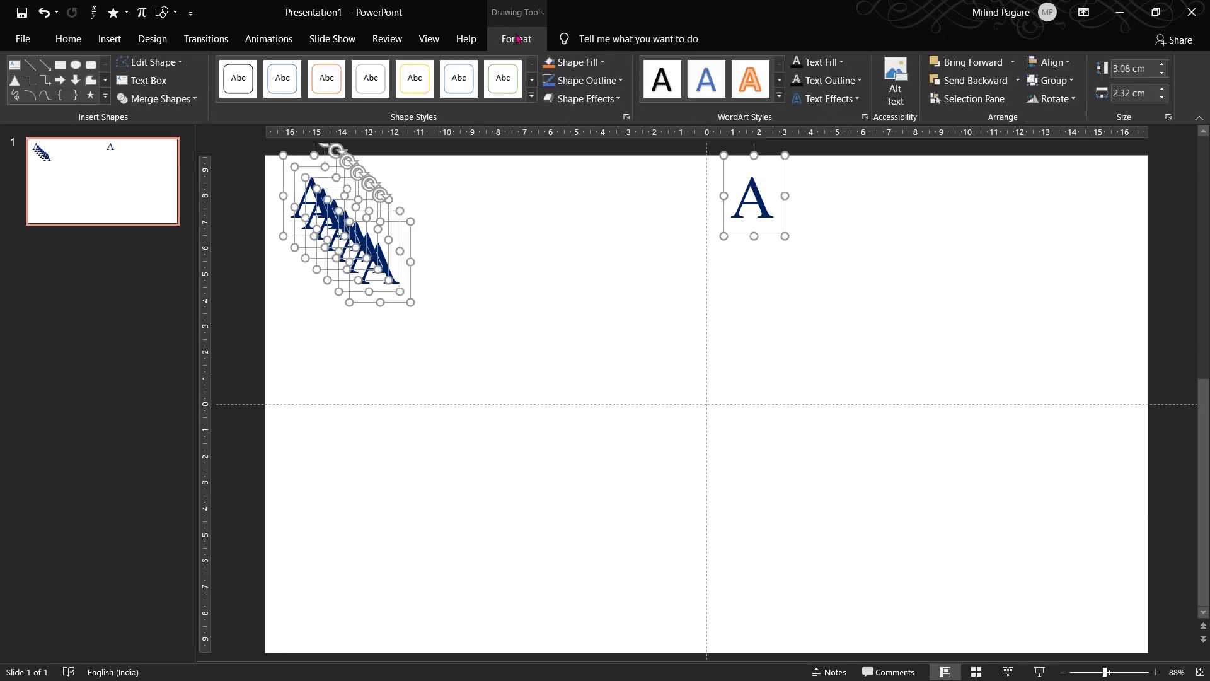
left_click(1051, 63)
left_click(1075, 159)
left_click(1059, 63)
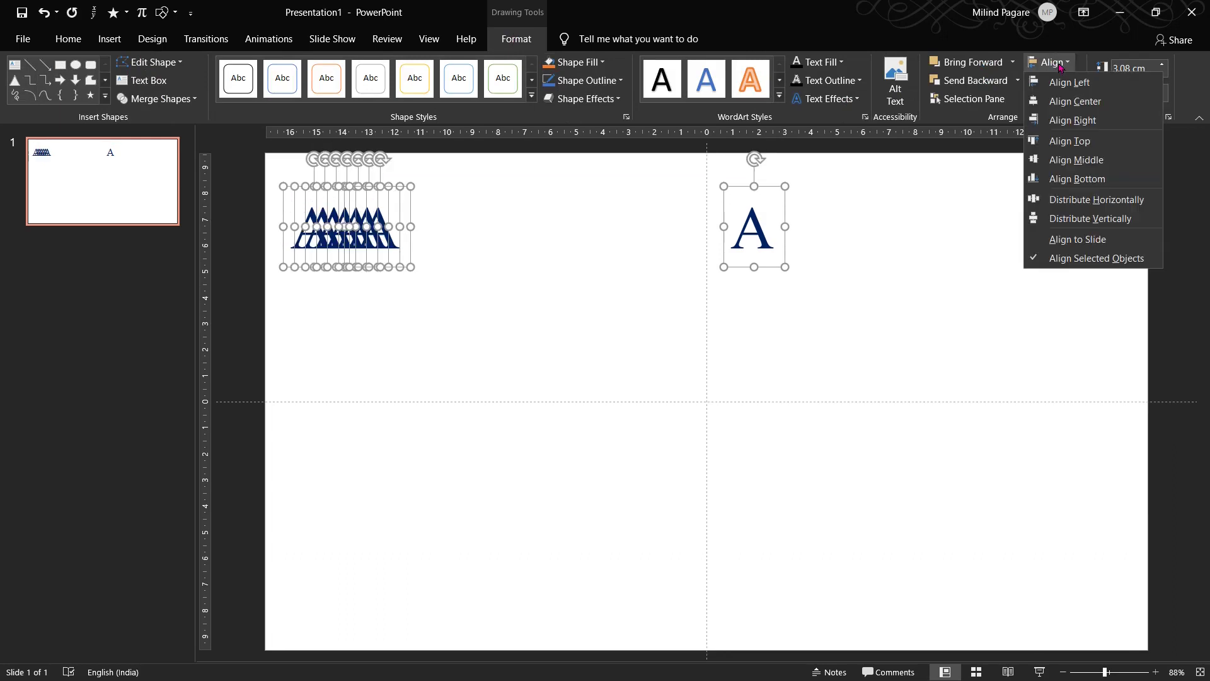
left_click(1091, 201)
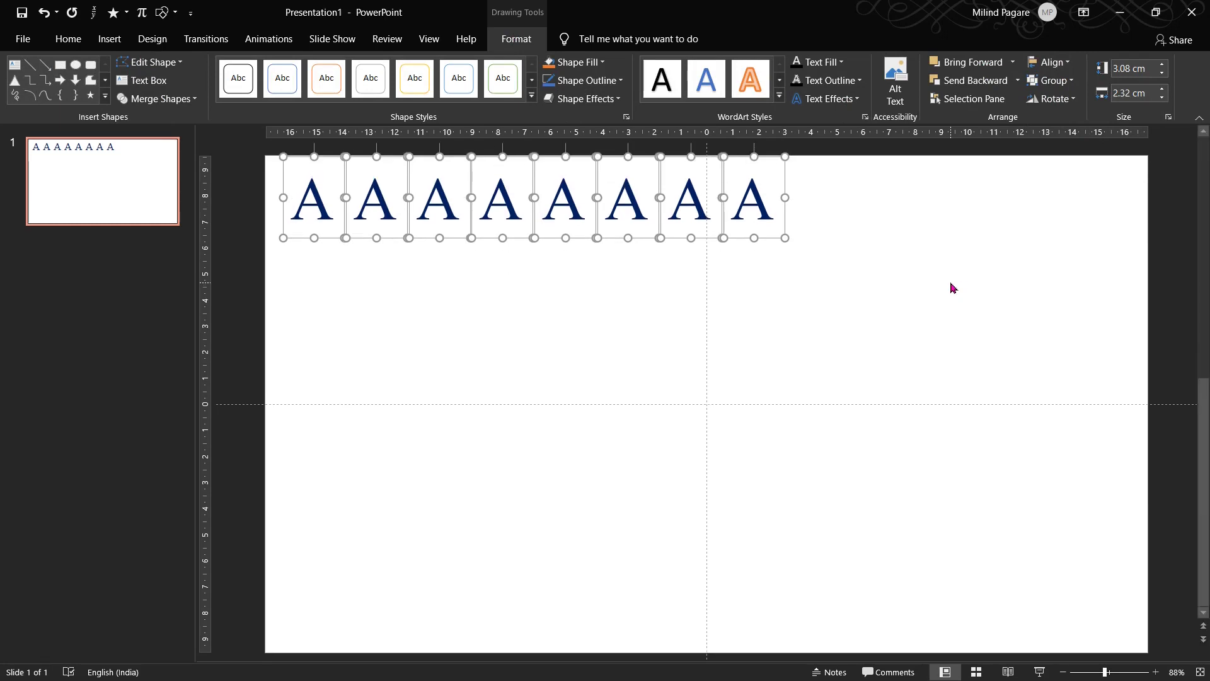
key("ctrl+d")
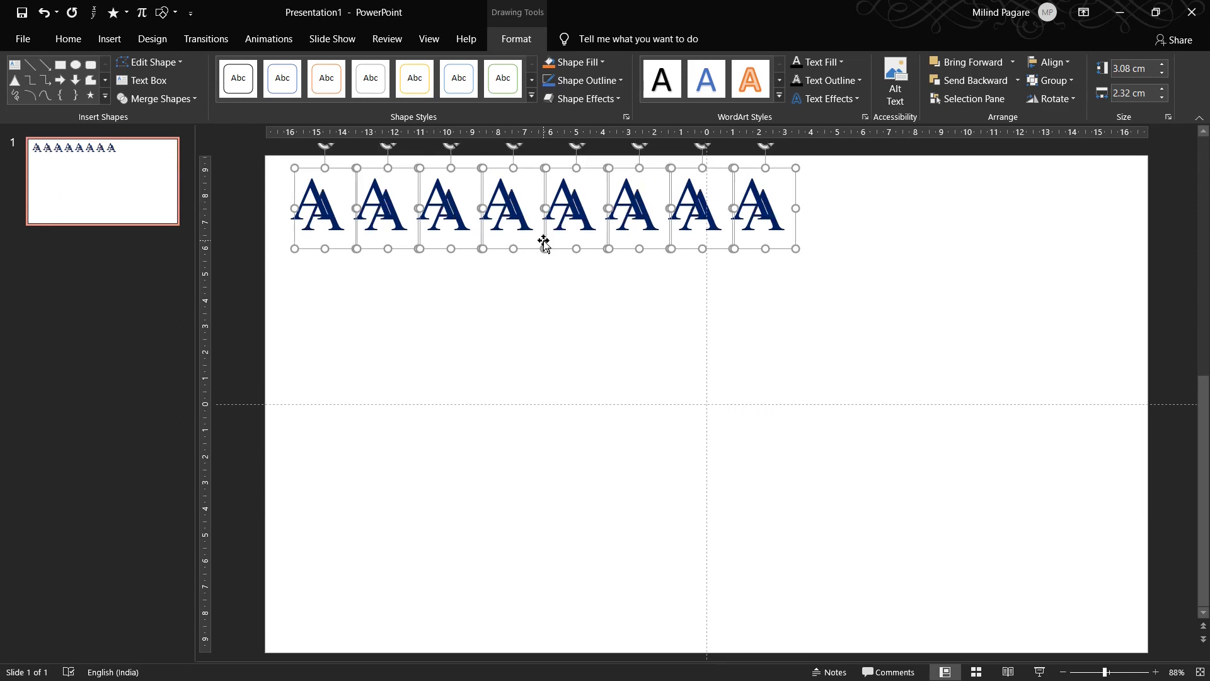
Step: Place the copied row under the first and duplicate it into further rows of A's
left_click_drag(544, 243, 531, 288)
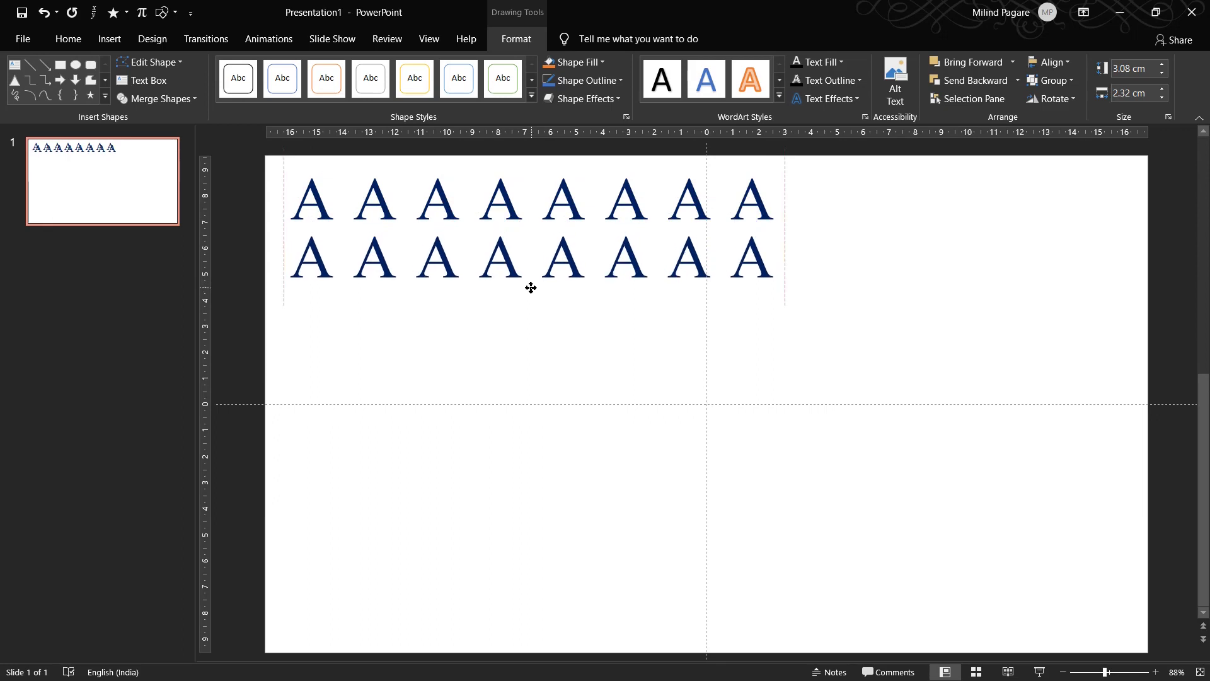
left_click_drag(531, 288, 531, 293)
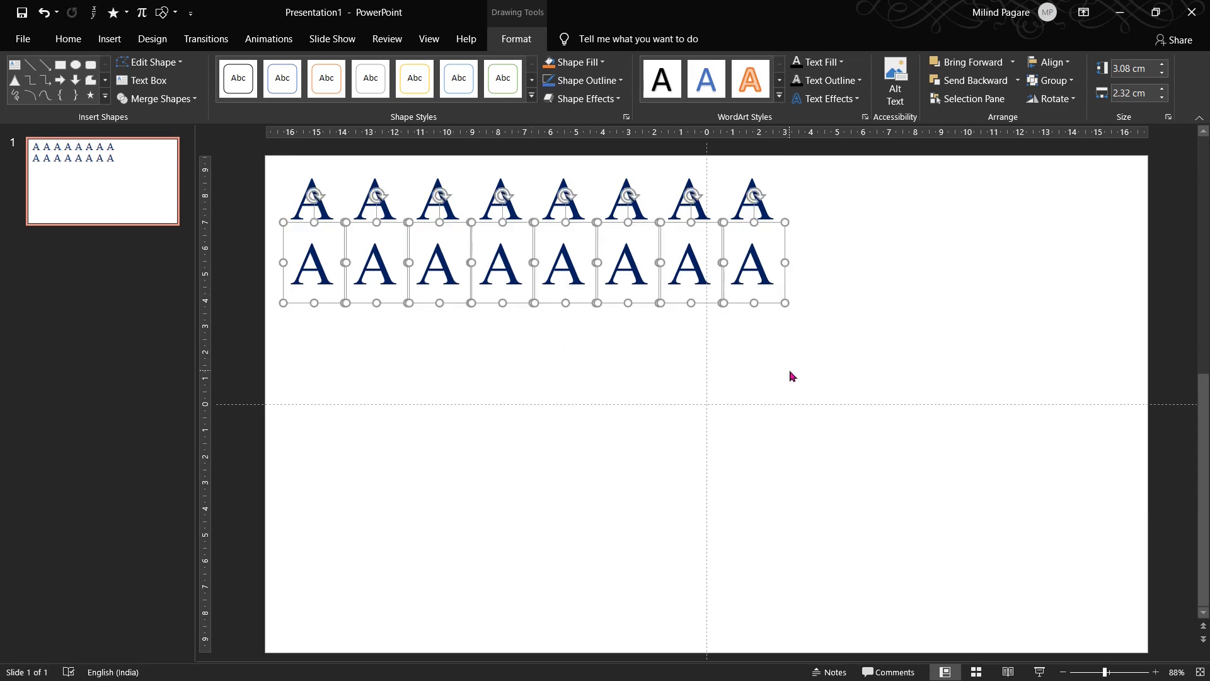
key("ctrl+d")
key("ctrl+d")
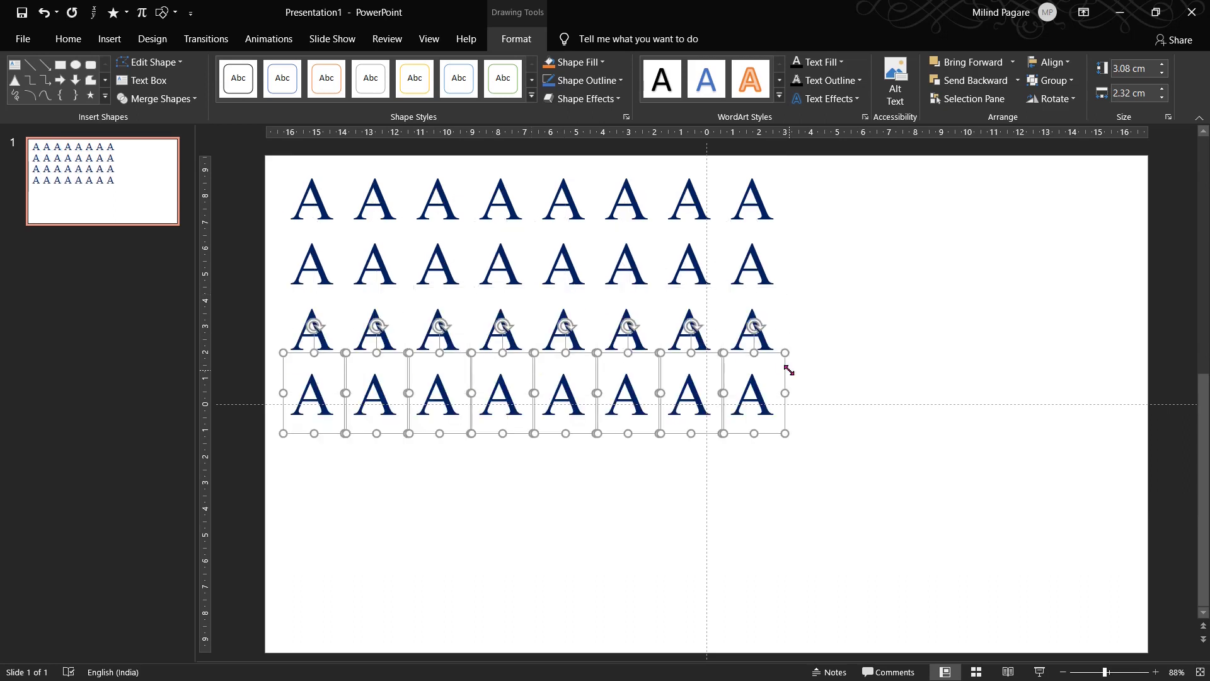
key("ctrl+d")
key("ctrl+d")
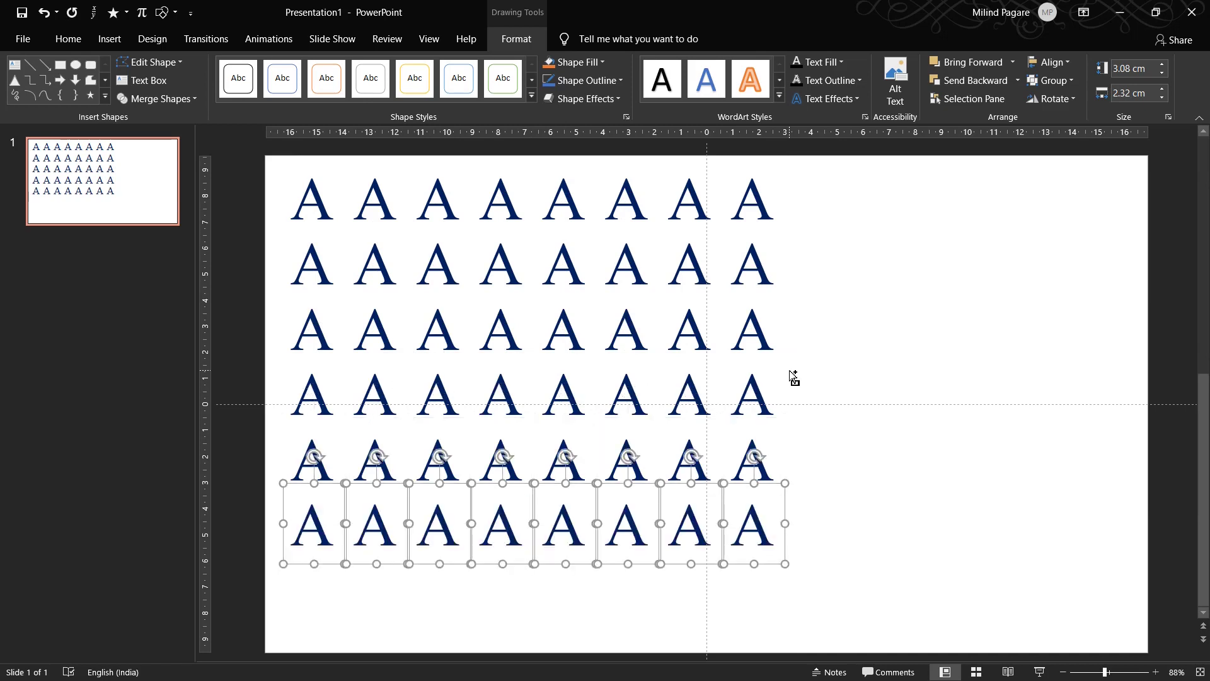
key("ctrl+d")
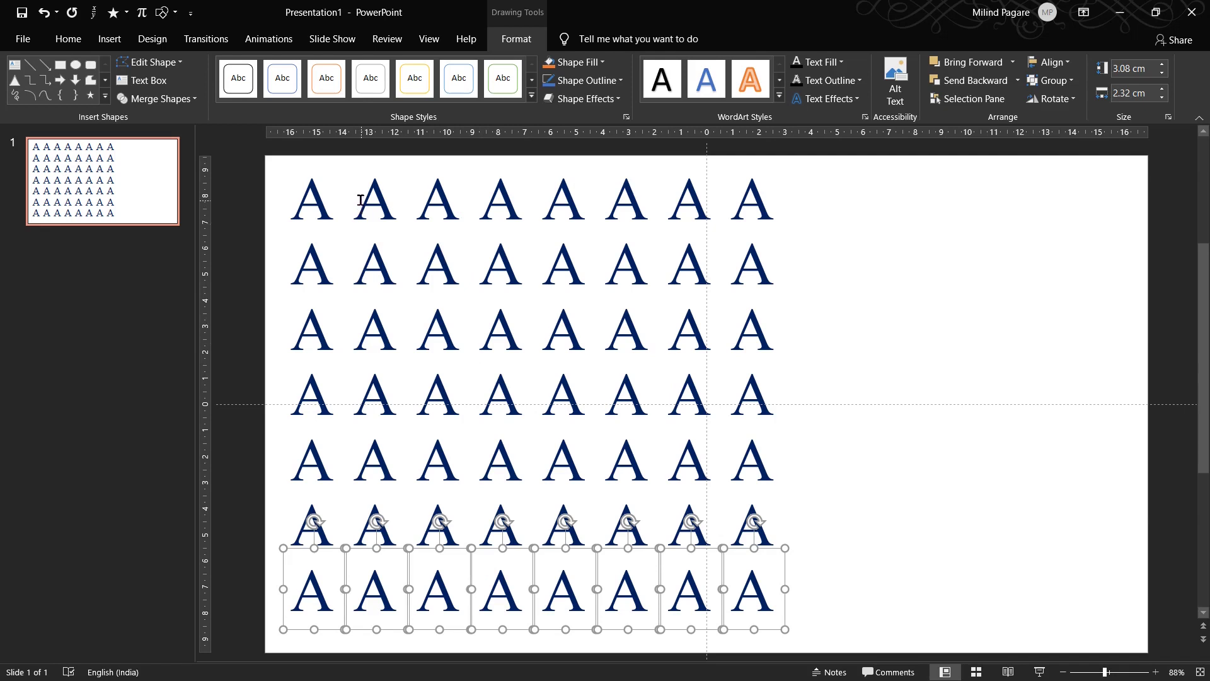
left_click(361, 199)
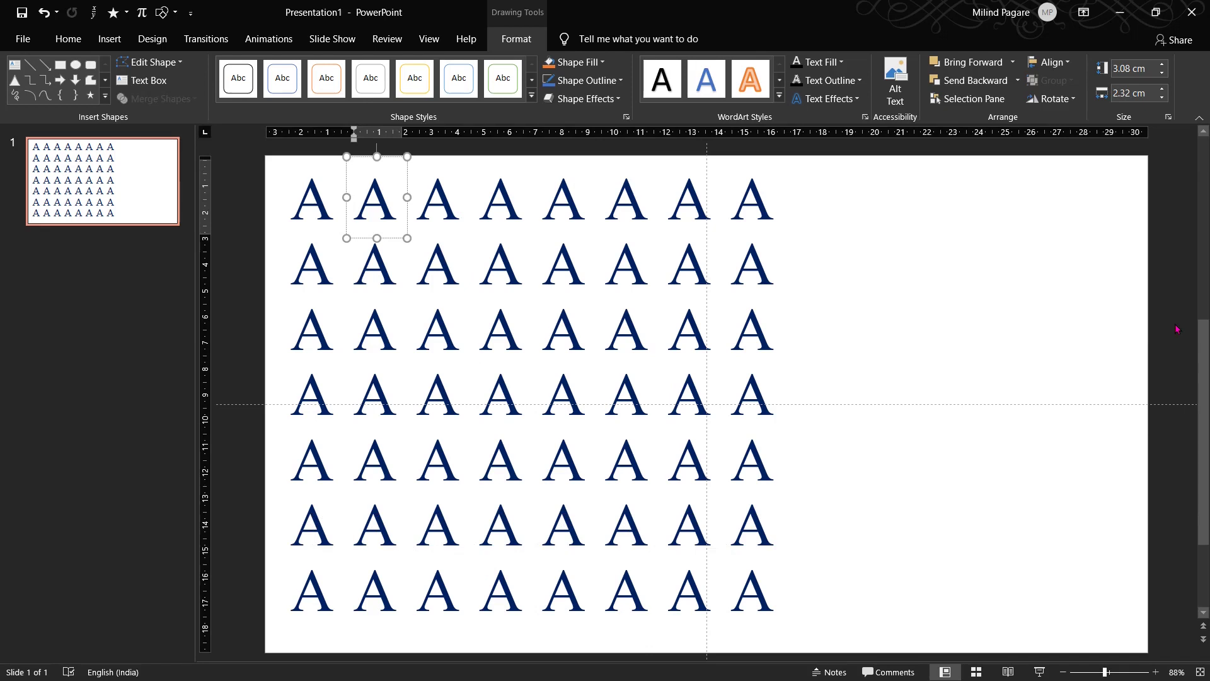
Step: Change the second and third top-row letters to B and C
type("B")
left_click(439, 195)
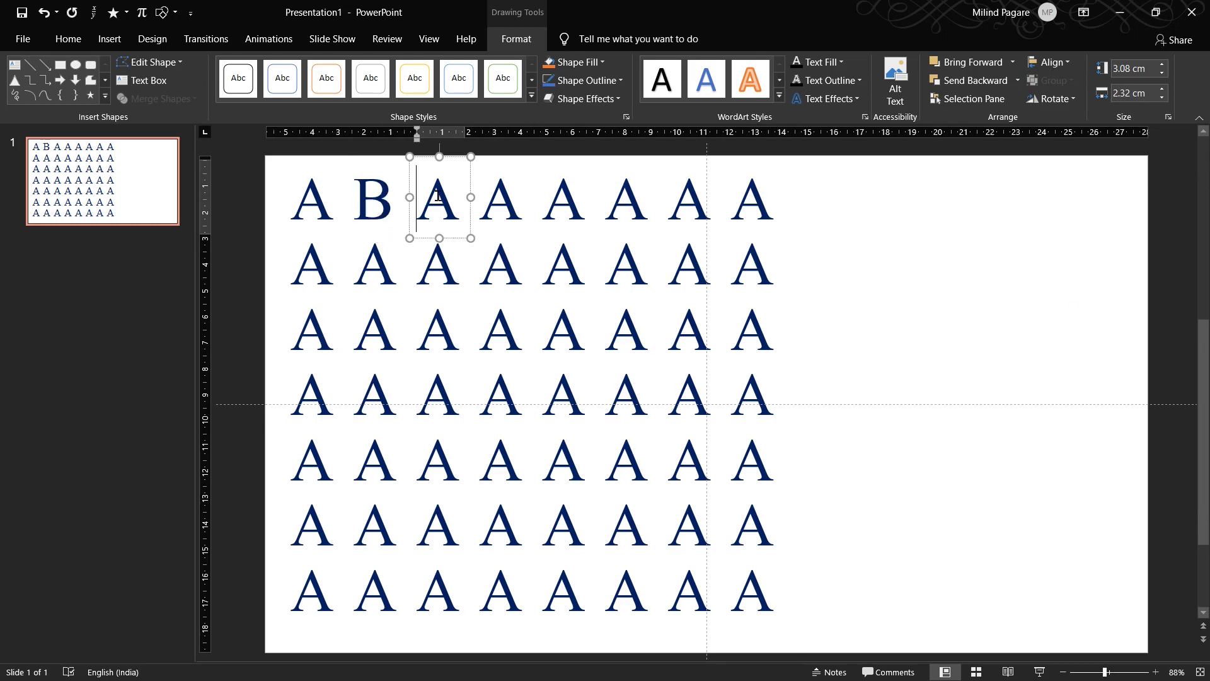
key("Delete")
type("C")
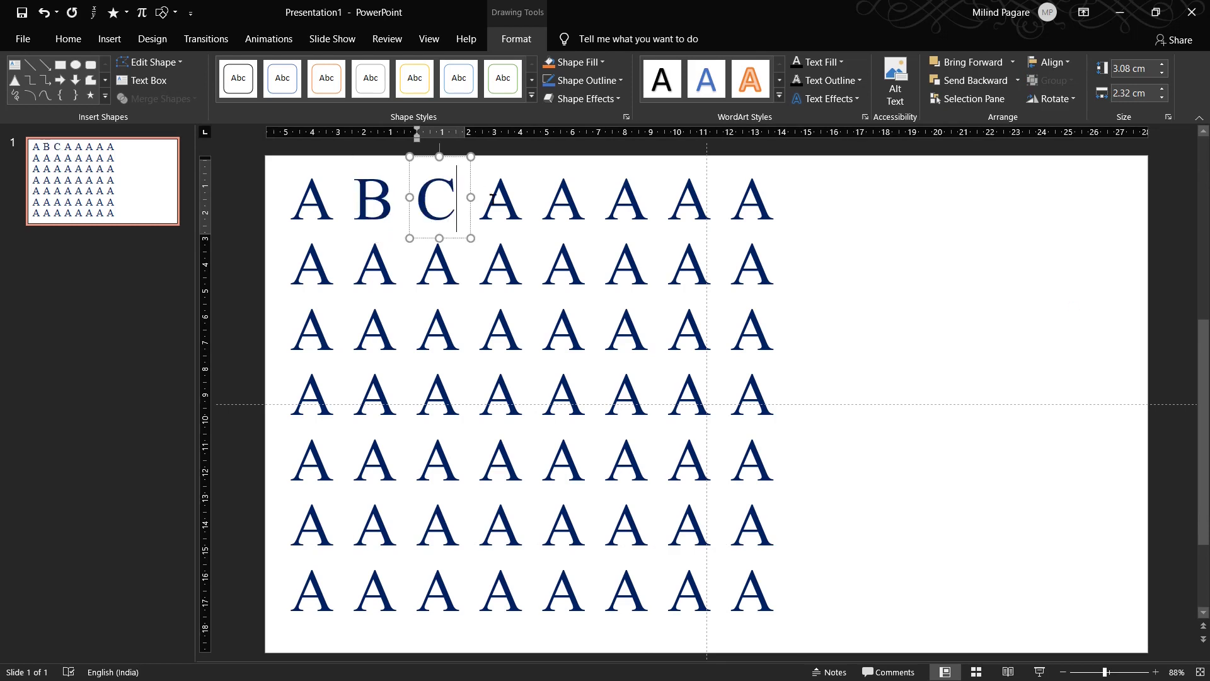
left_click(492, 197)
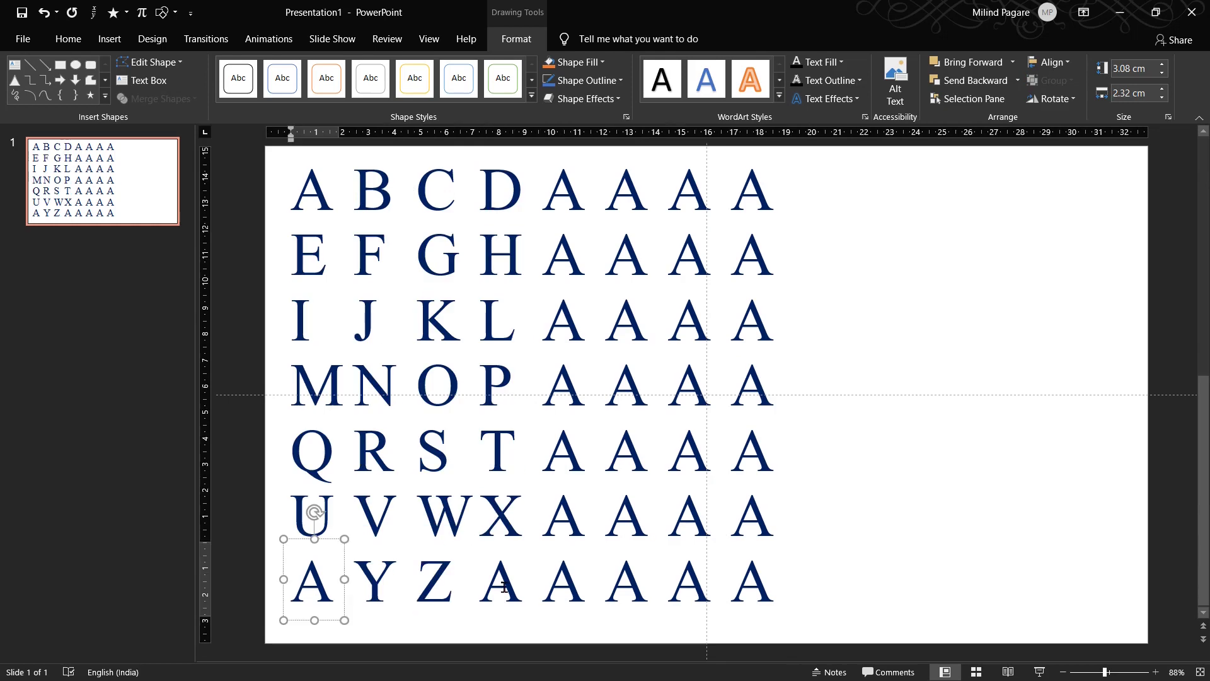
Step: Delete the three leftover A boxes from the bottom row
left_click(503, 590, "shift")
left_click(565, 589, "shift")
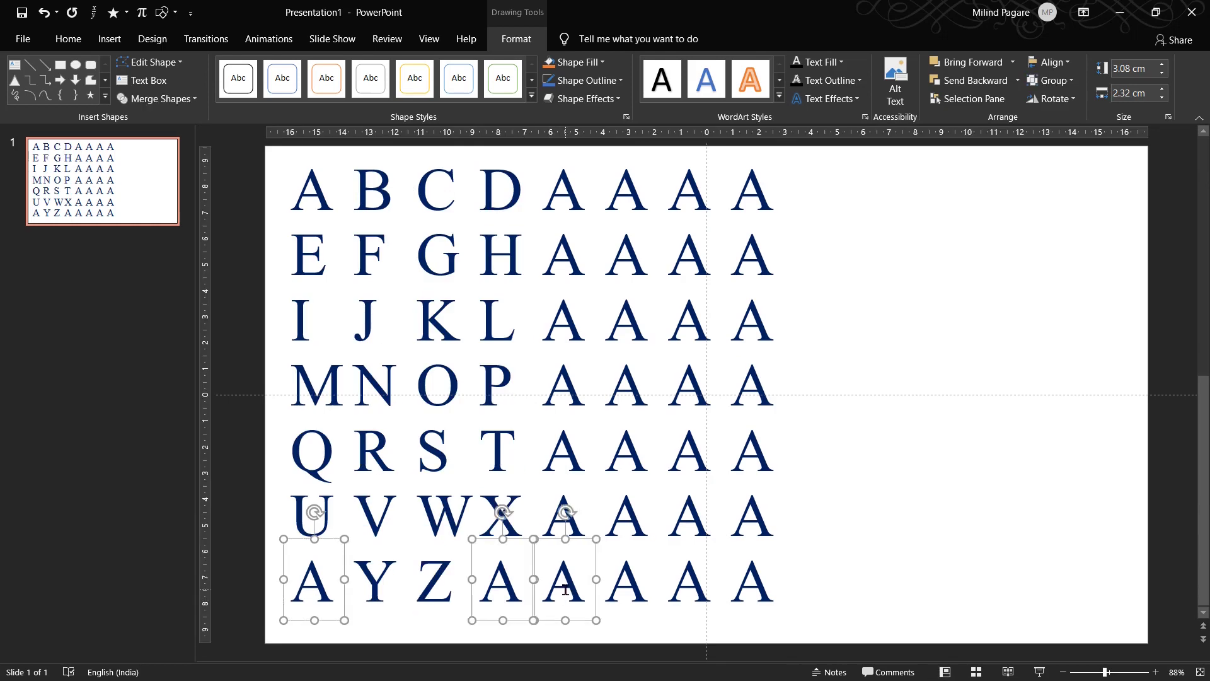
left_click(751, 590, "shift")
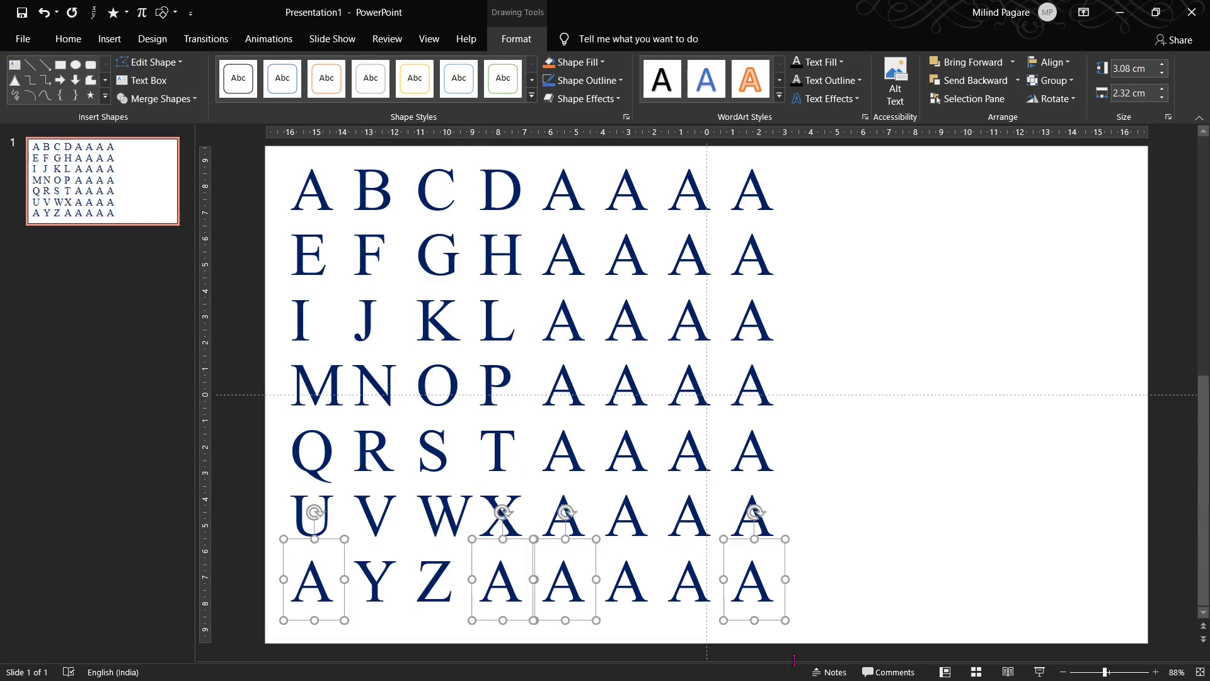
key("Delete")
left_click(556, 186)
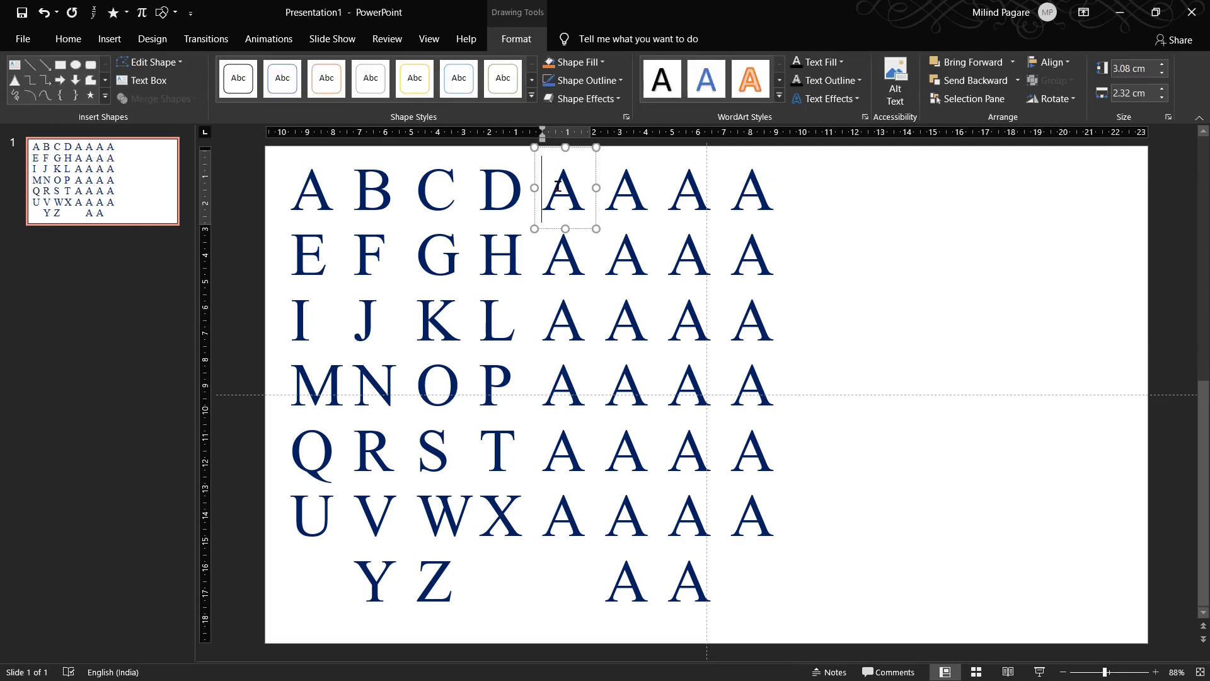
Step: Replace the right-column A's with lowercase letters a, b, through z
key("Delete")
type("a")
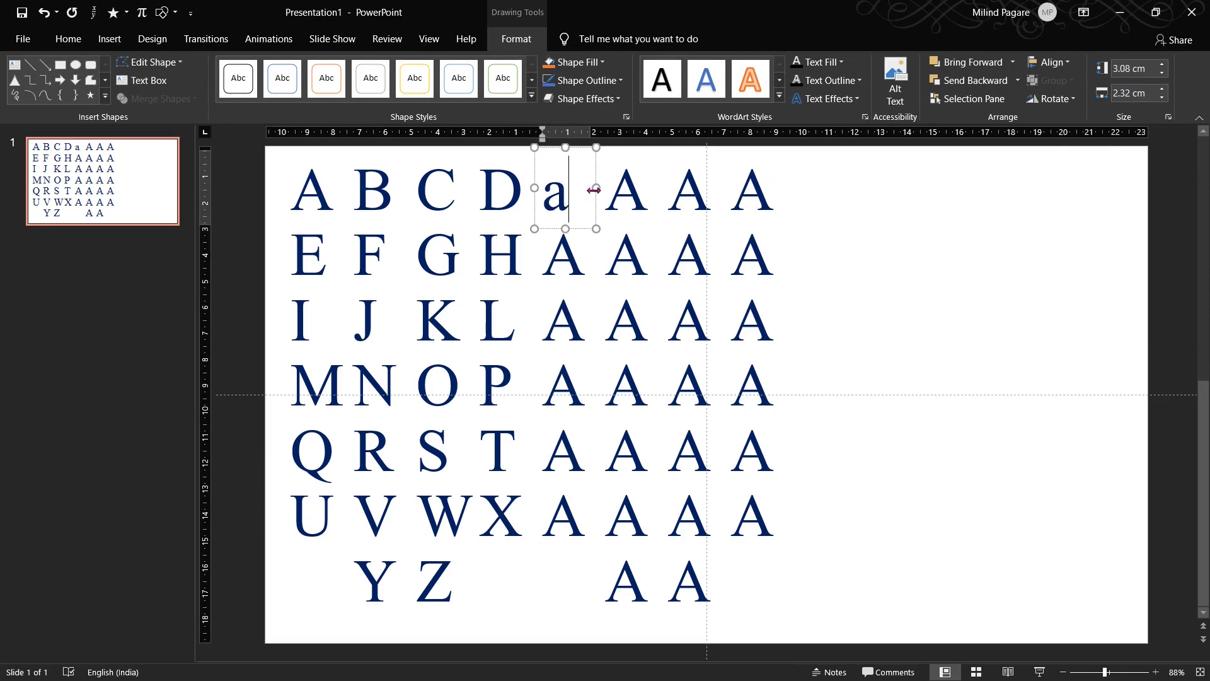
left_click(614, 184)
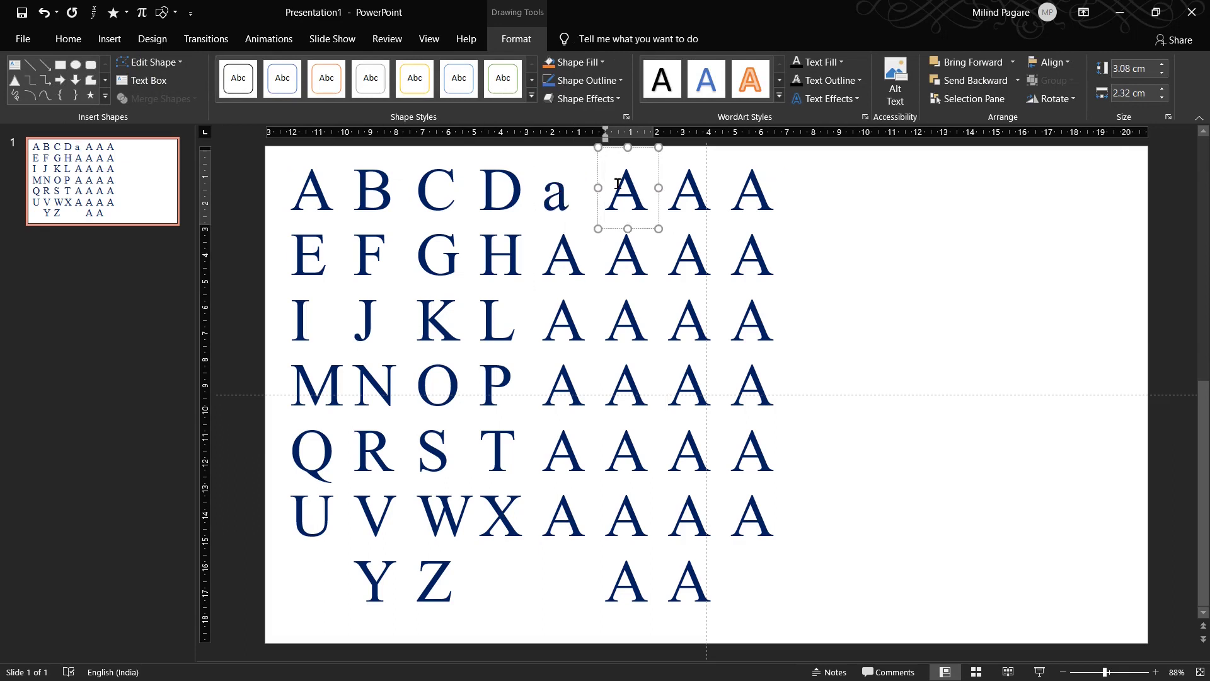
type("b")
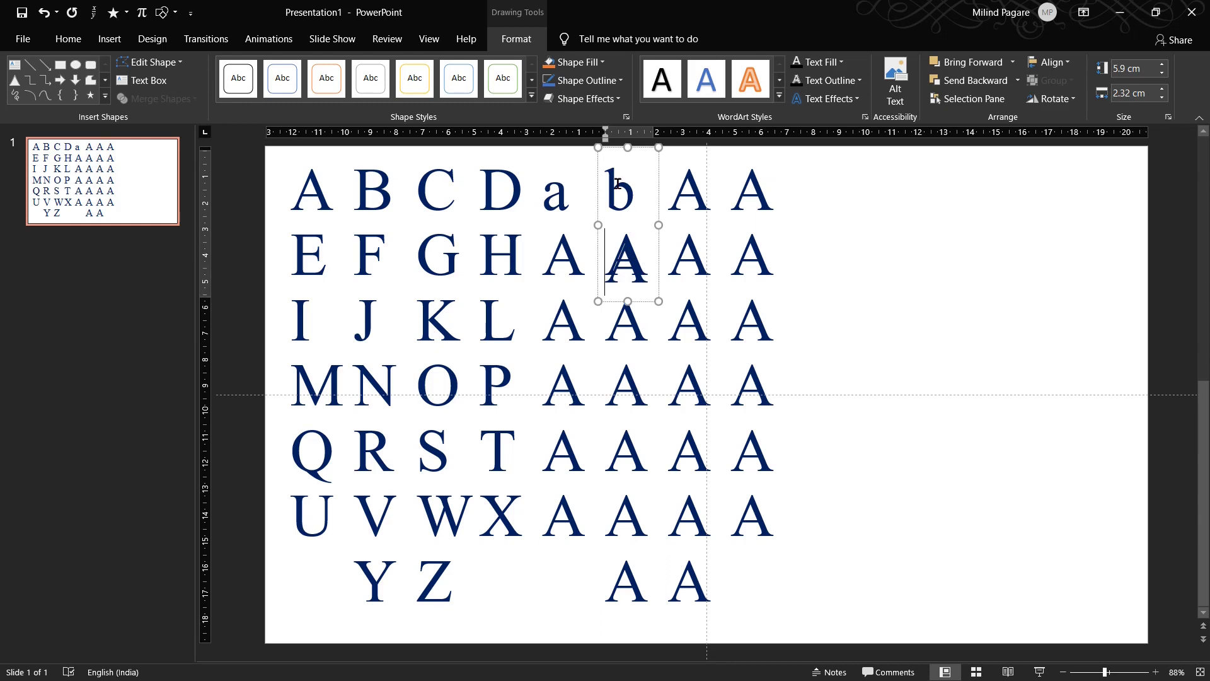
left_click(679, 592)
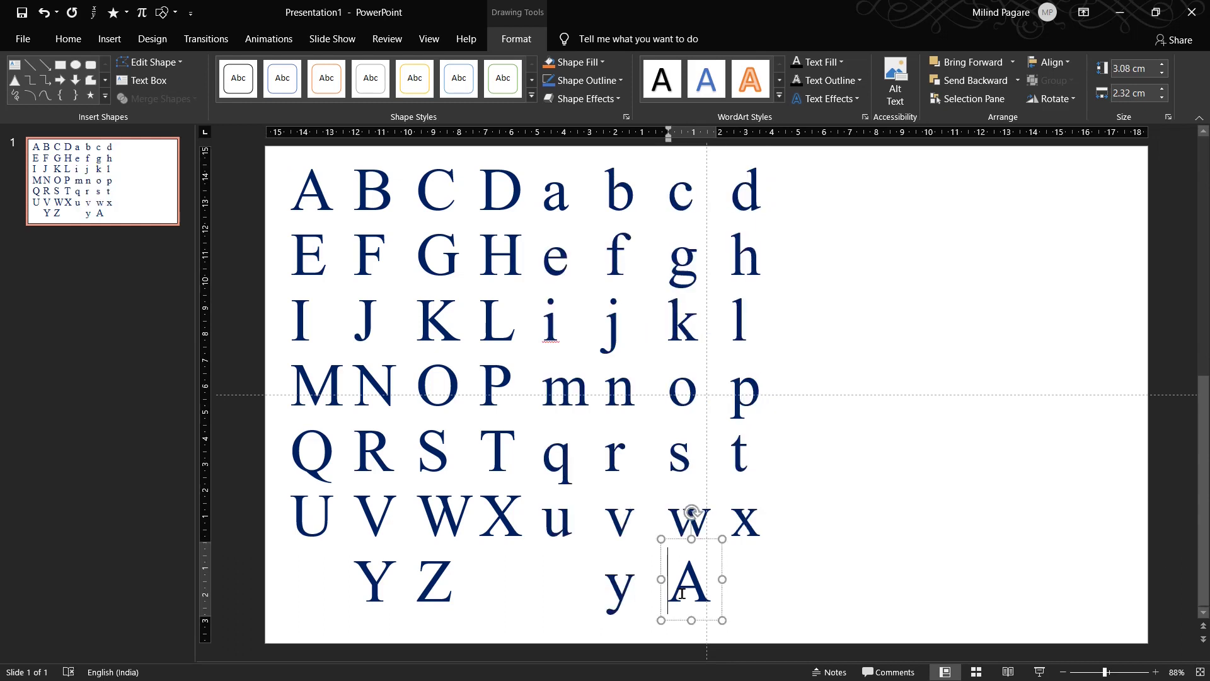
type("z")
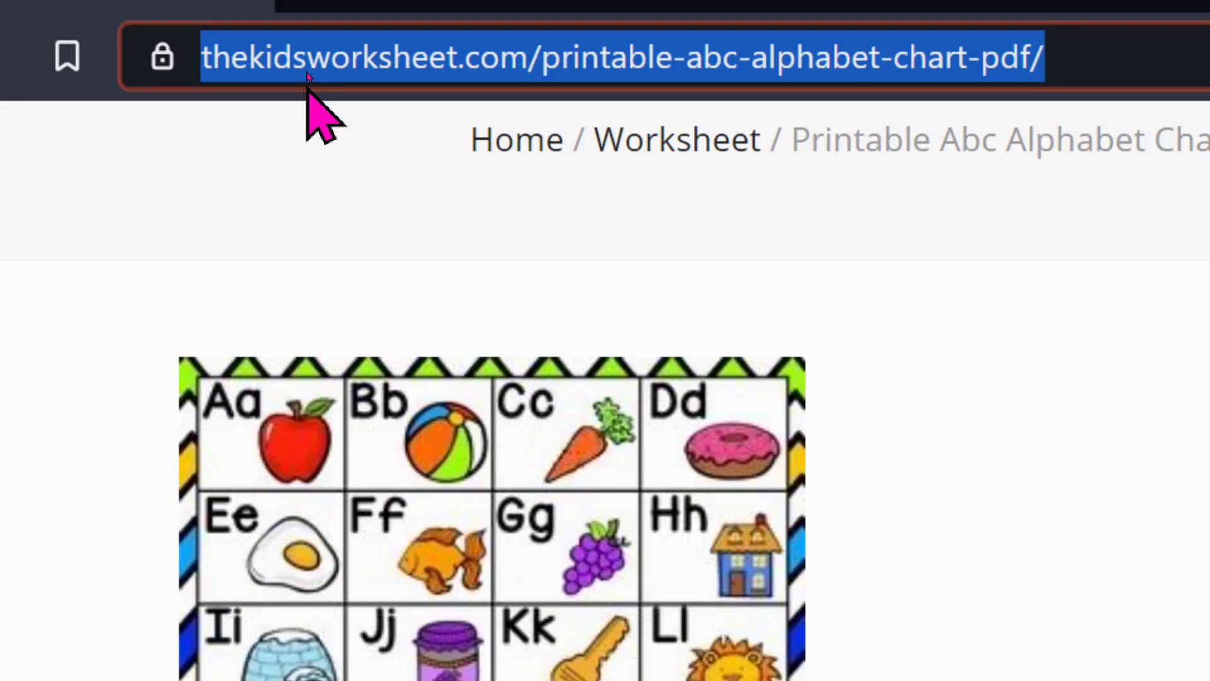
Step: Type pixabay into the browser's address bar
type("pi")
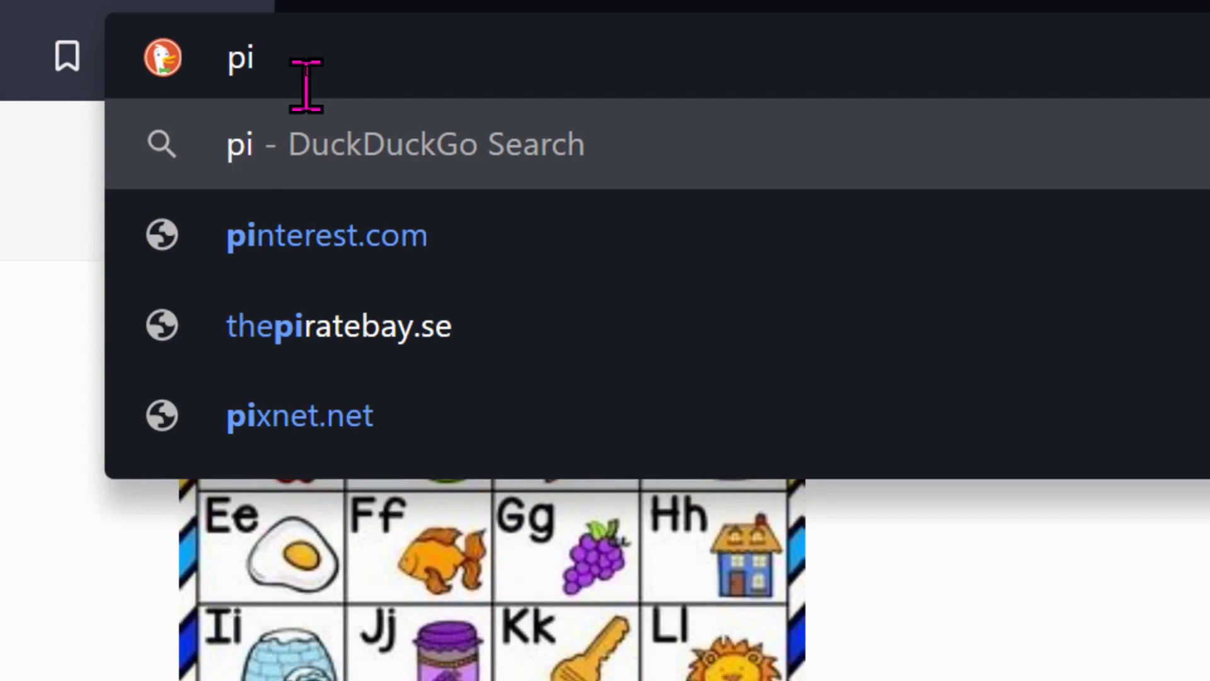
type("xab")
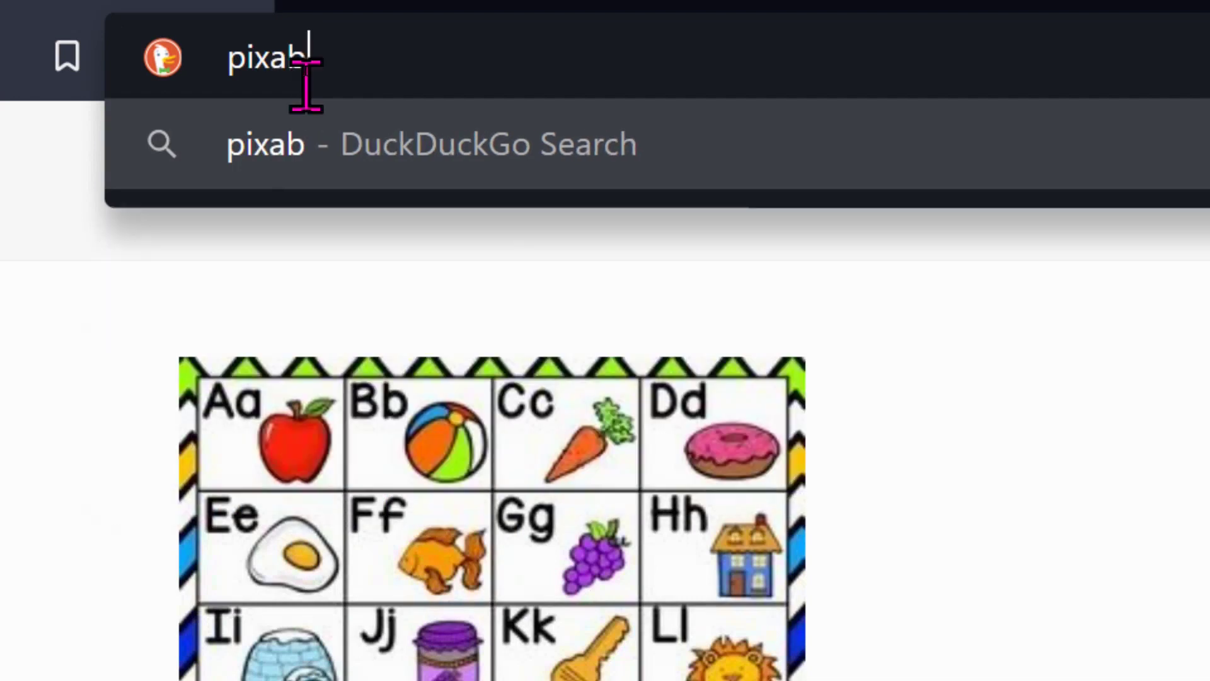
type("ay")
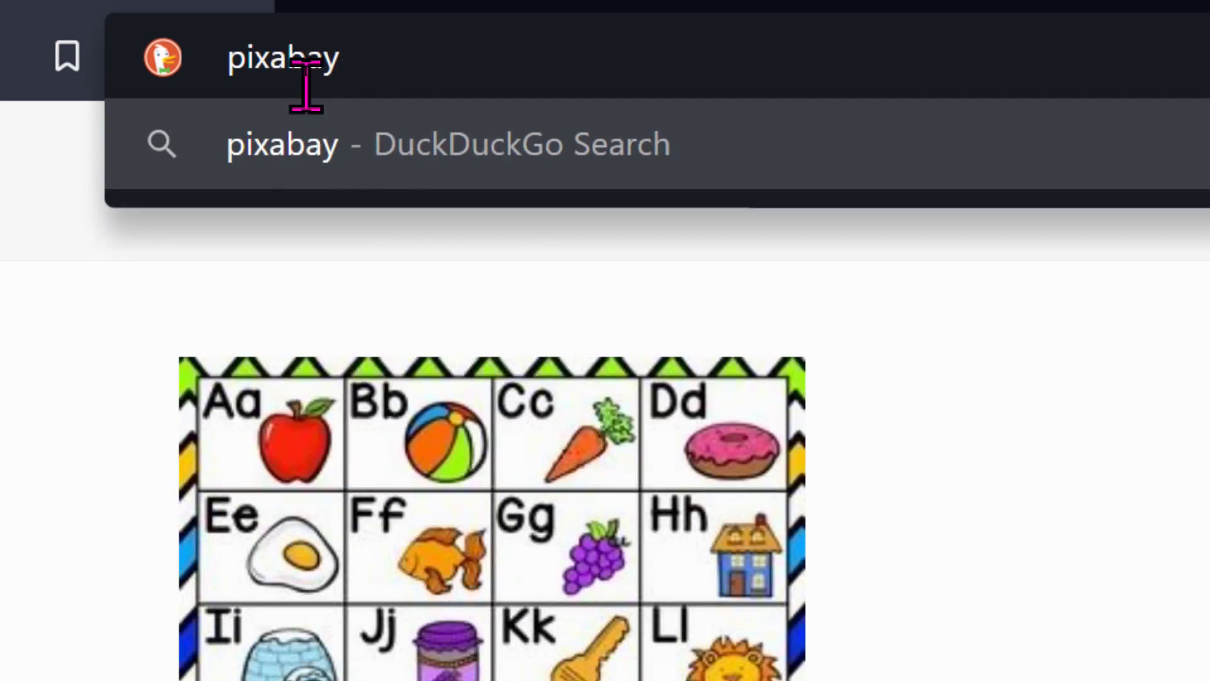
Step: Search the web for pixabay and open the pixabay.com site
key("Return")
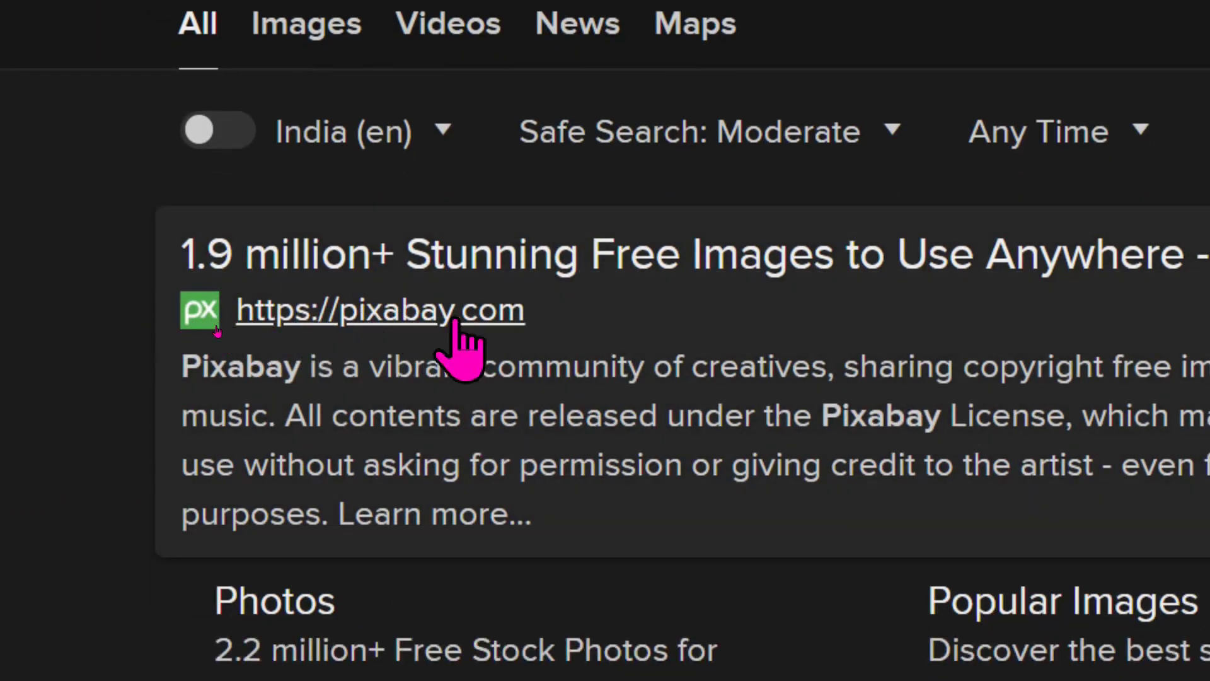
left_click(399, 318)
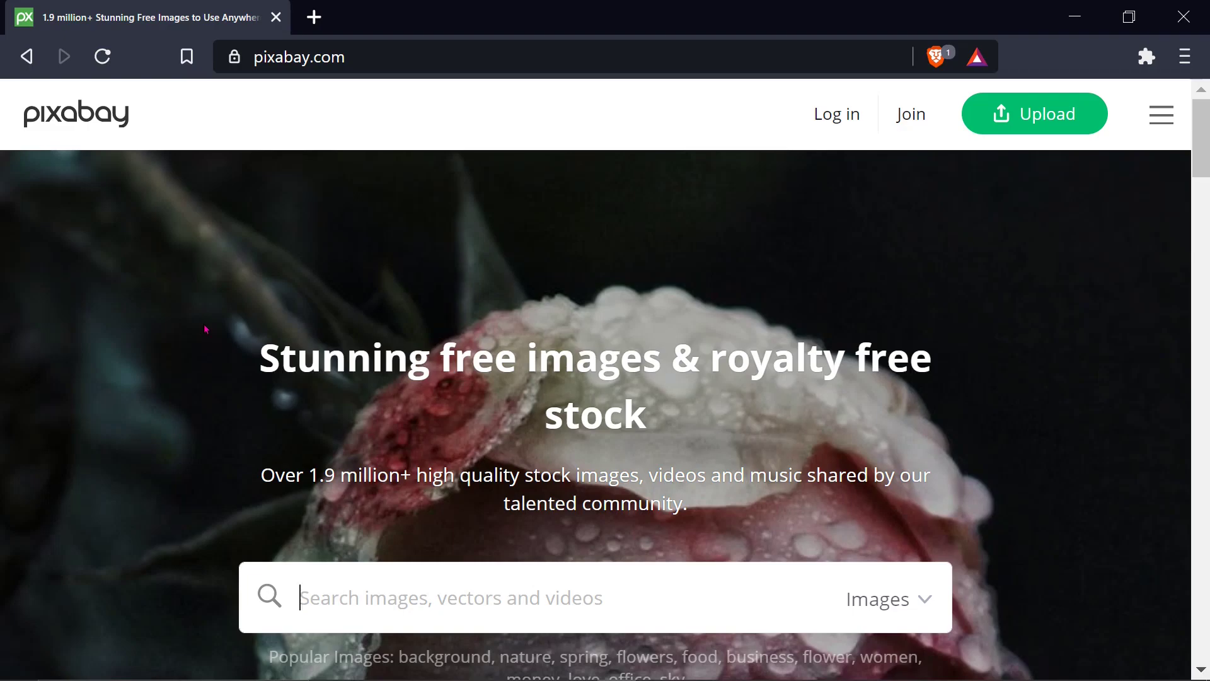
Step: Search Pixabay images for 'fish'
scroll(337, 333, "down", 1)
scroll(336, 331, "down", 1)
scroll(328, 315, "down", 1)
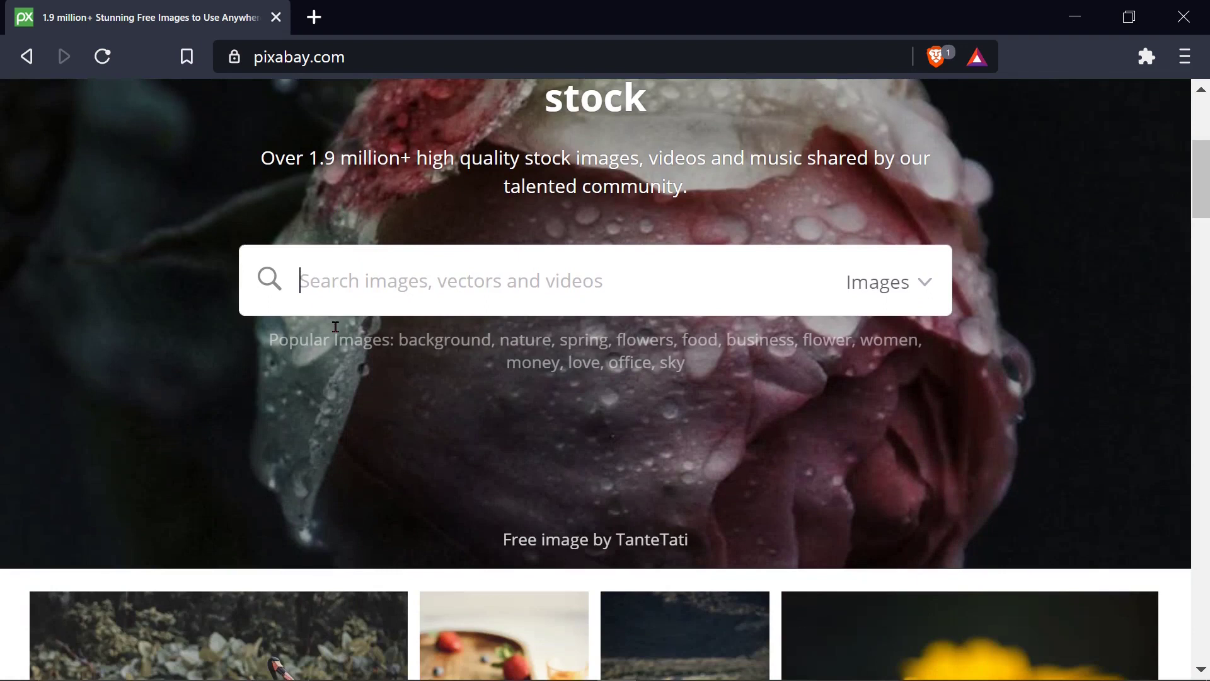
left_click(306, 288)
type("fish")
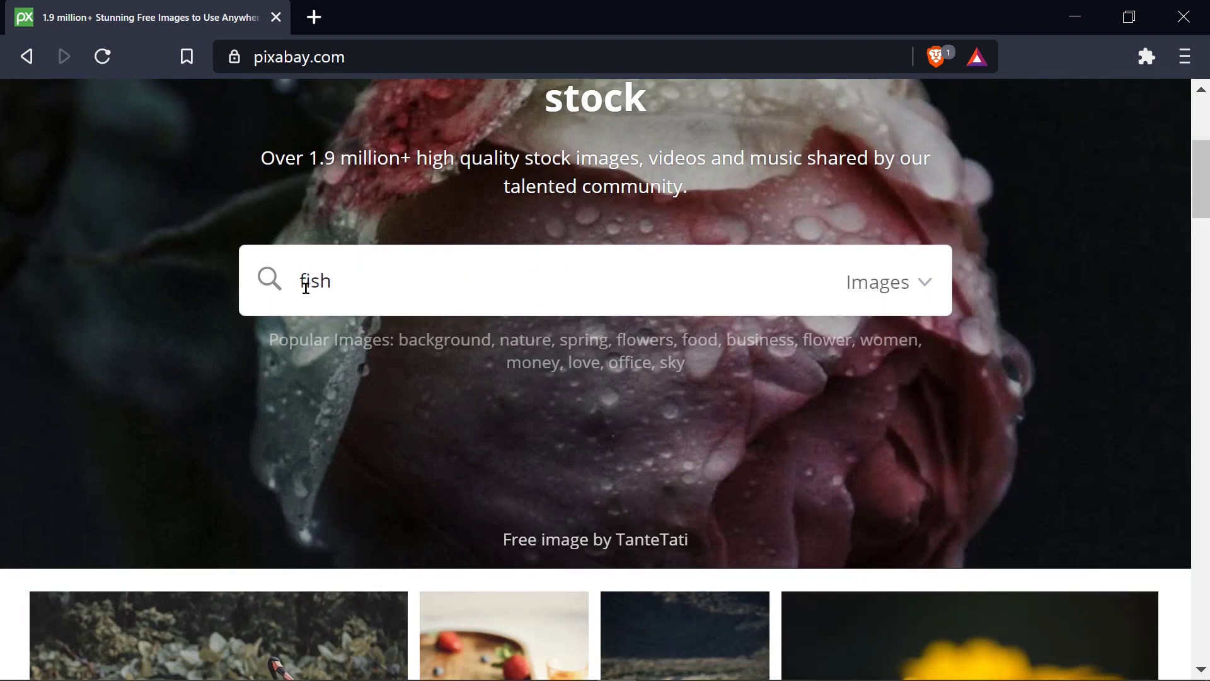
key("Return")
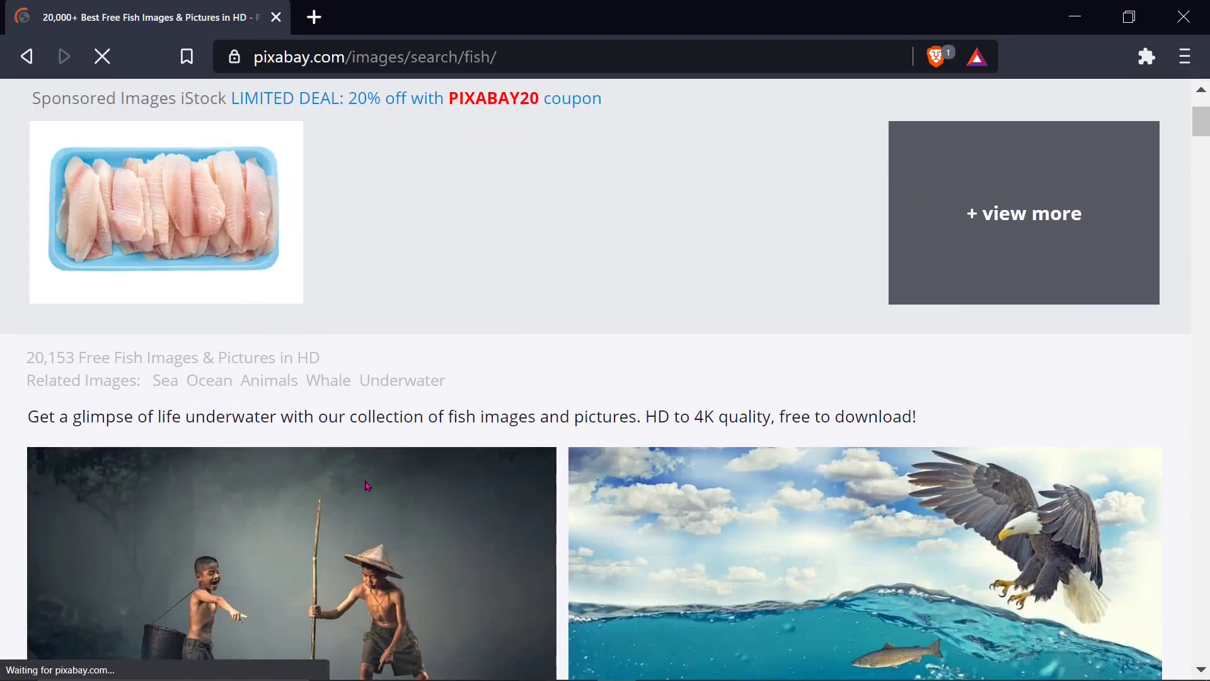
Step: Browse to page 3 of the fish results until the Fairy Wrasse photo appears
scroll(366, 486, "down", 3)
scroll(366, 486, "down", 3)
scroll(366, 486, "down", 4)
scroll(365, 486, "down", 3)
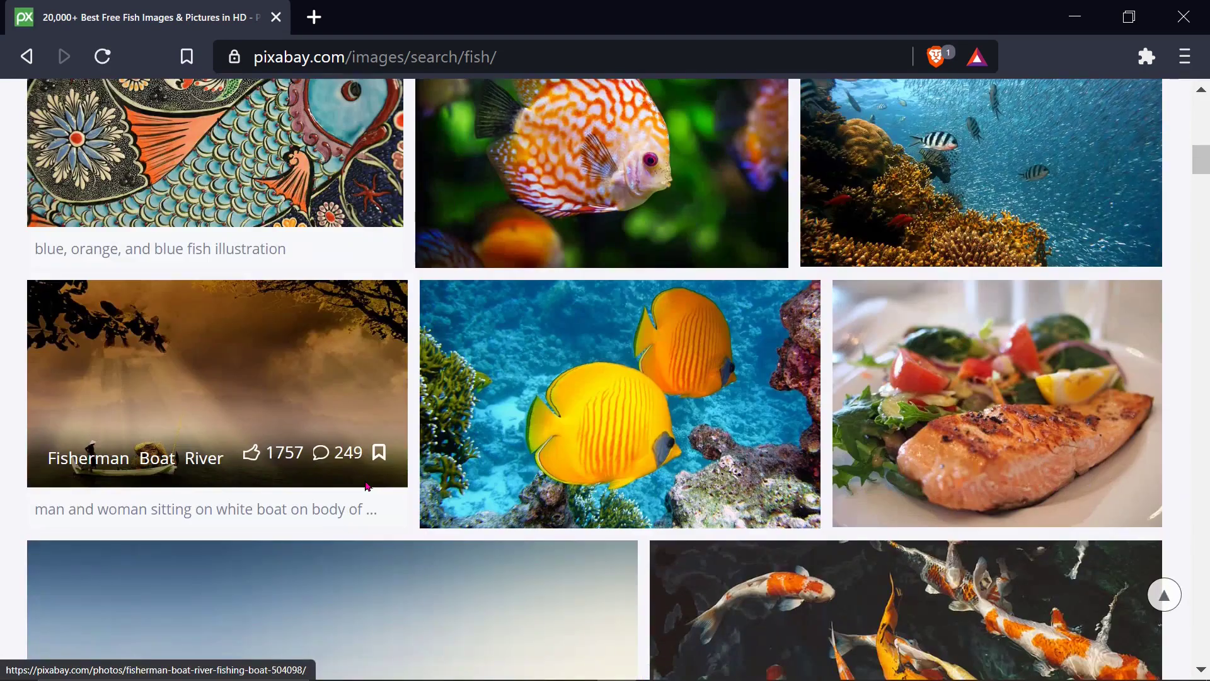
scroll(368, 486, "down", 3)
scroll(367, 486, "down", 3)
scroll(368, 486, "down", 3)
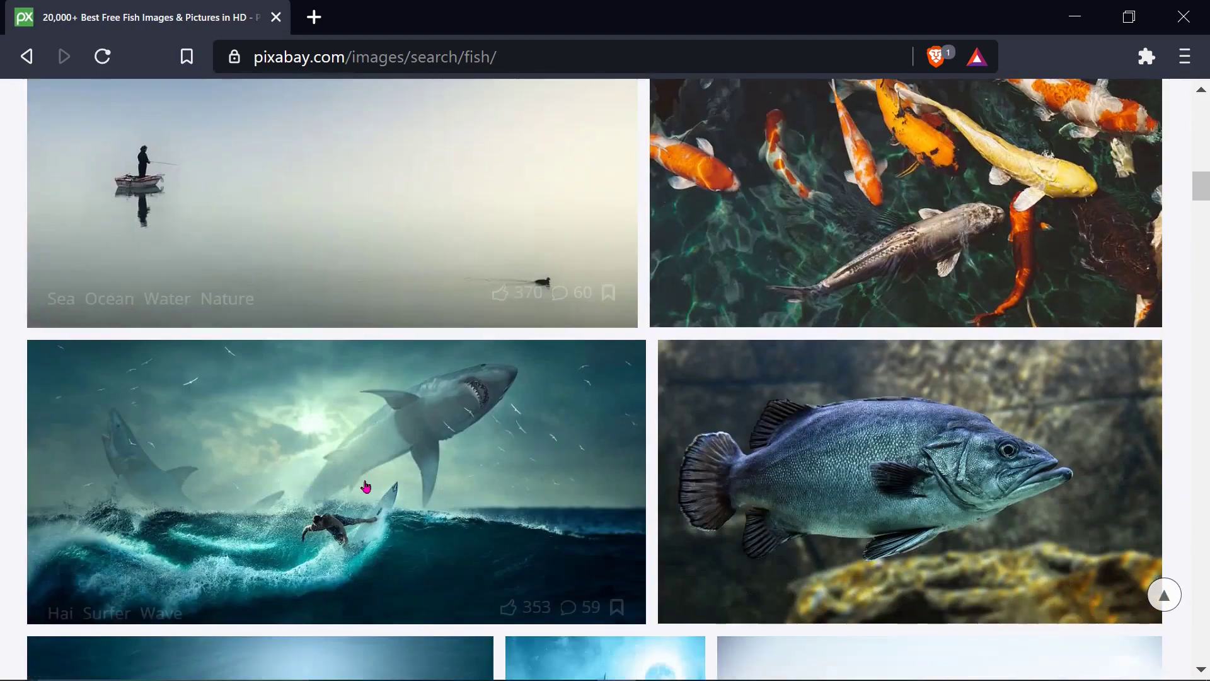
scroll(366, 486, "down", 3)
scroll(365, 486, "down", 1)
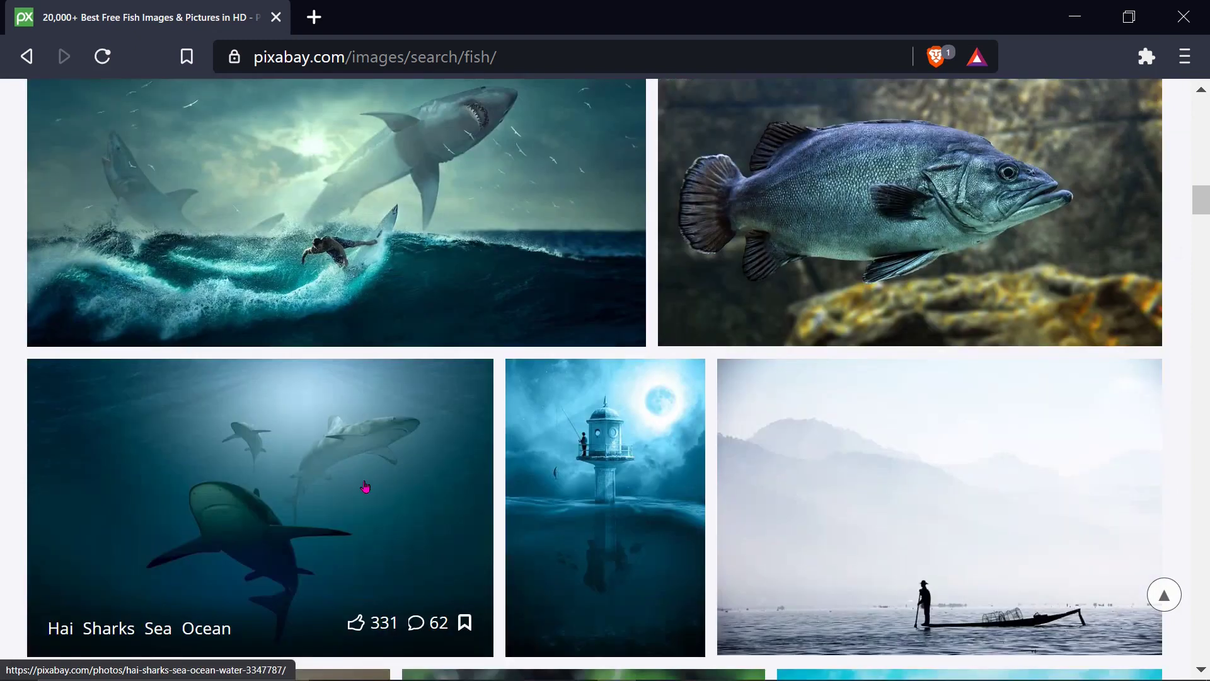
scroll(369, 453, "down", 3)
scroll(370, 452, "down", 3)
scroll(369, 452, "down", 2)
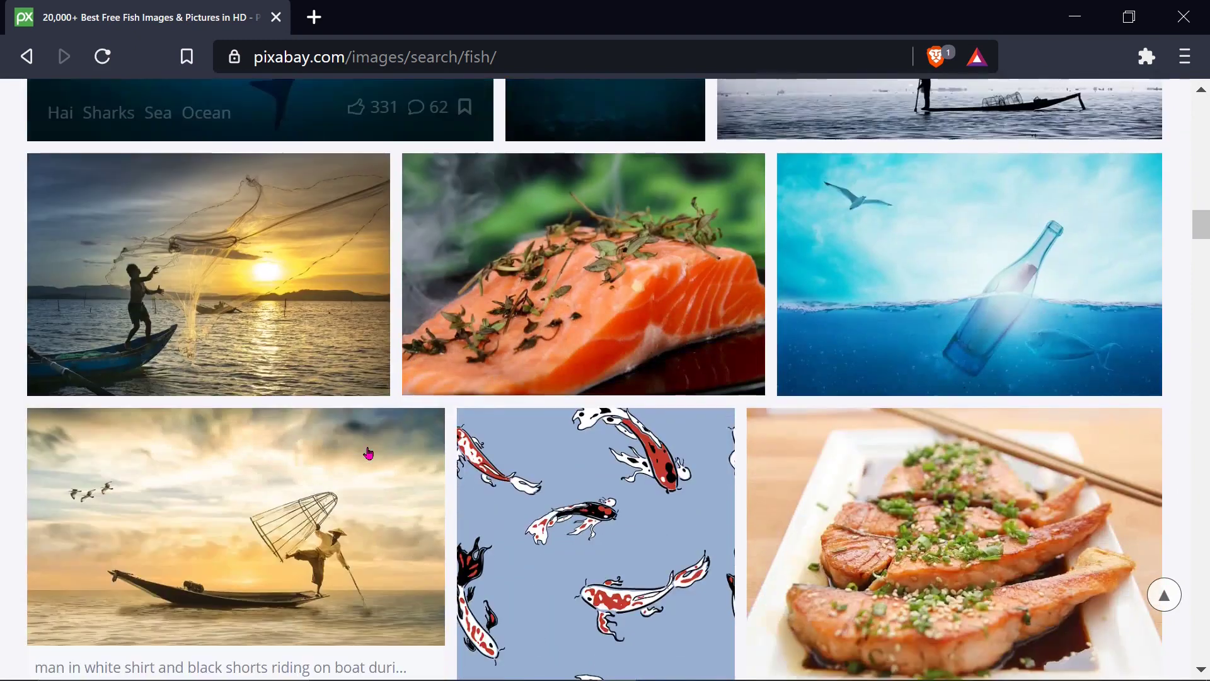
scroll(367, 454, "down", 3)
scroll(367, 454, "down", 10)
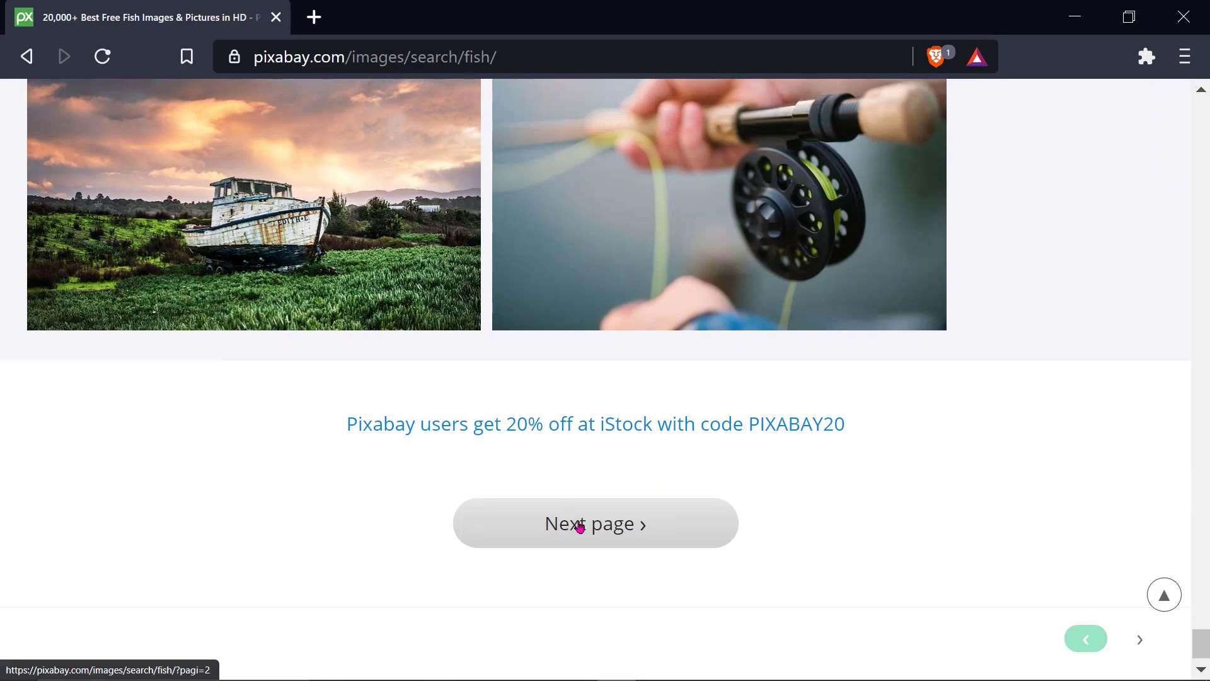
left_click(580, 527)
scroll(570, 460, "down", 2)
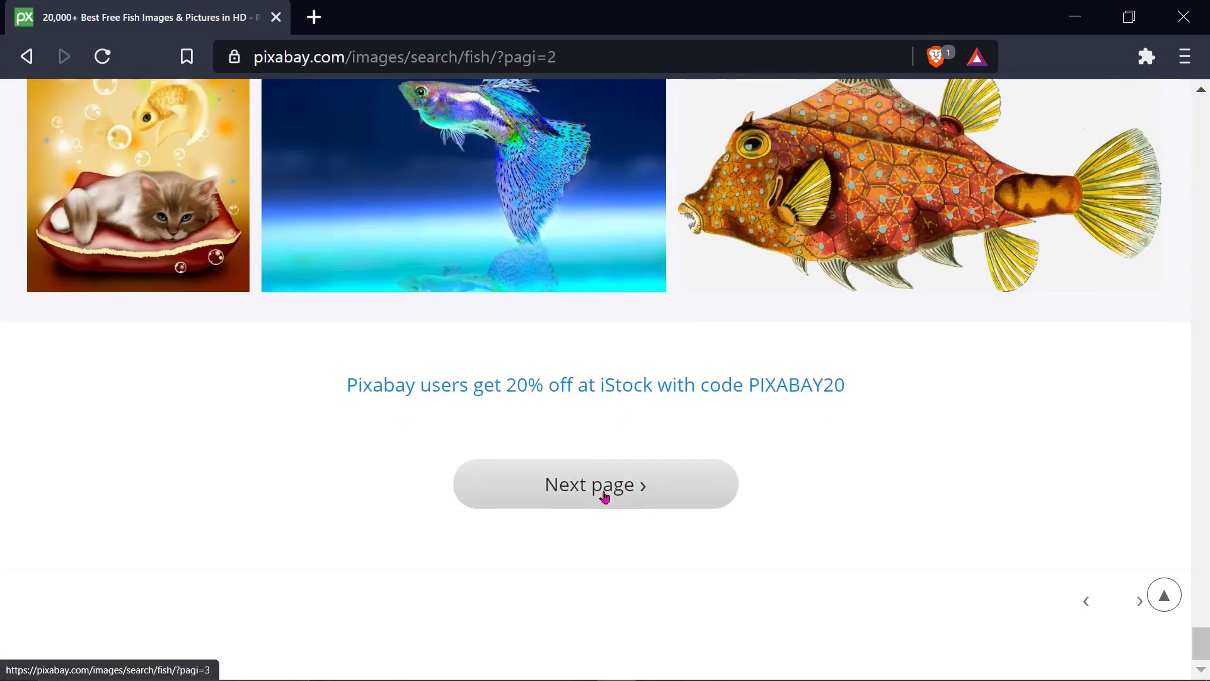
left_click(604, 490)
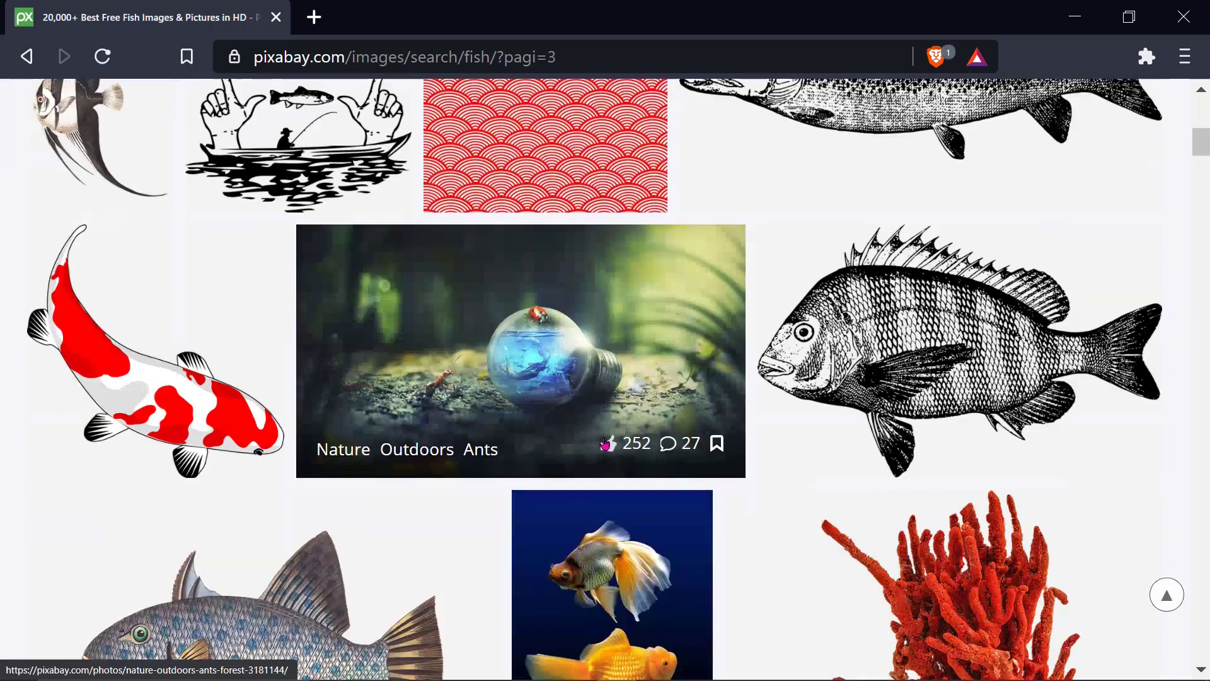
scroll(603, 444, "down", 2)
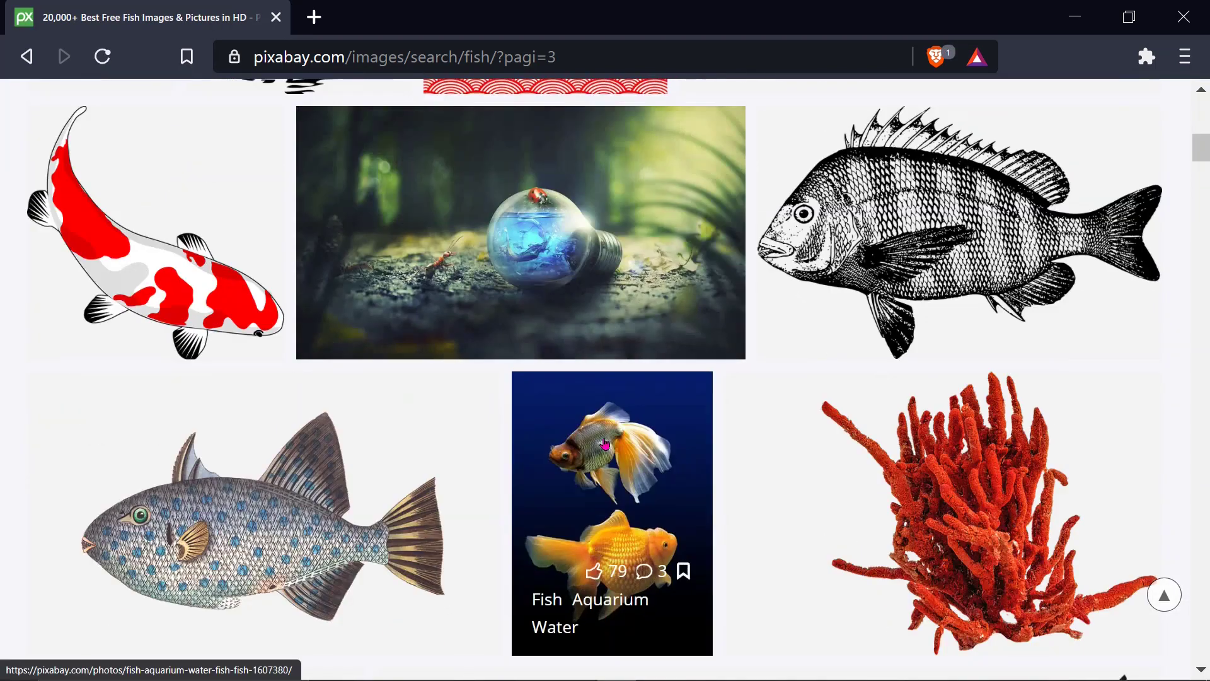
scroll(604, 444, "down", 2)
scroll(605, 442, "down", 2)
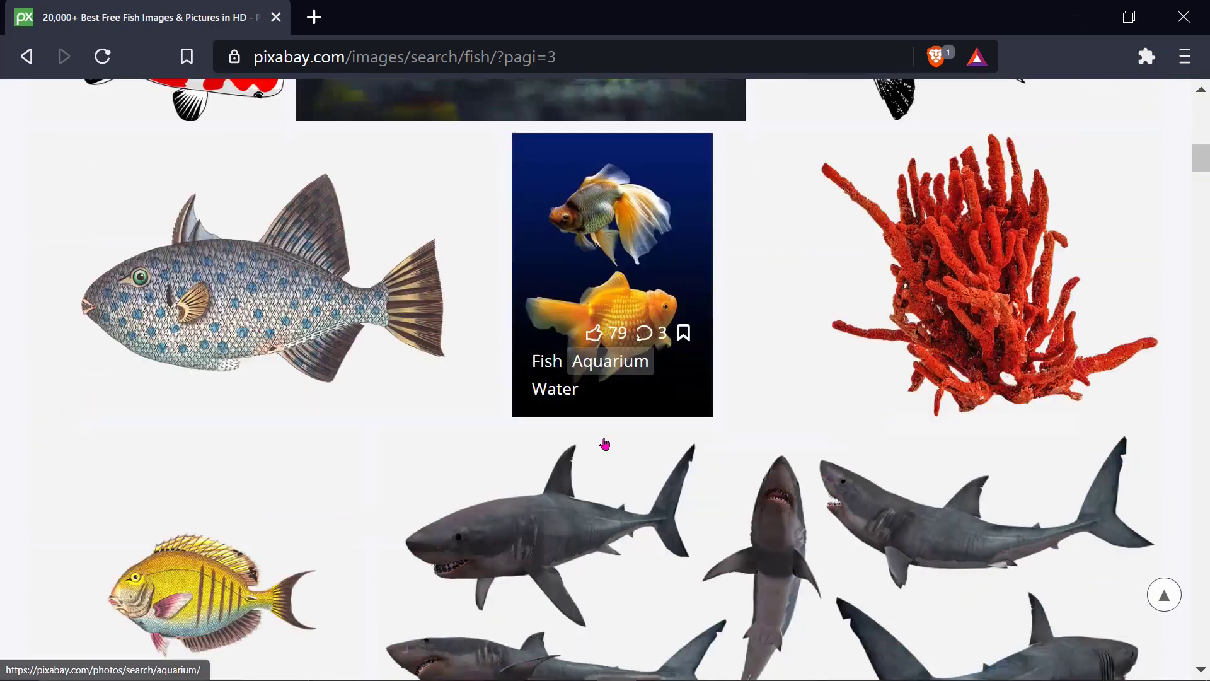
scroll(605, 441, "down", 15)
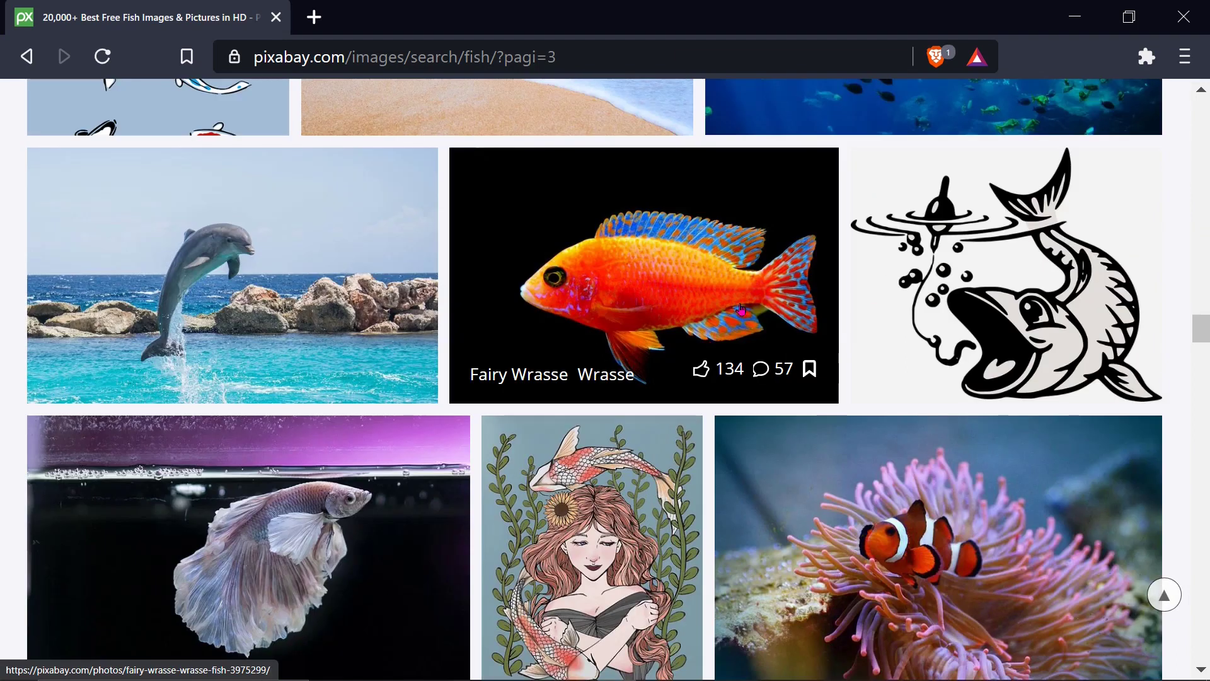
Step: Download the Fairy Wrasse photo at 1920×1263 into Downloads, then return to the results
left_click(662, 285)
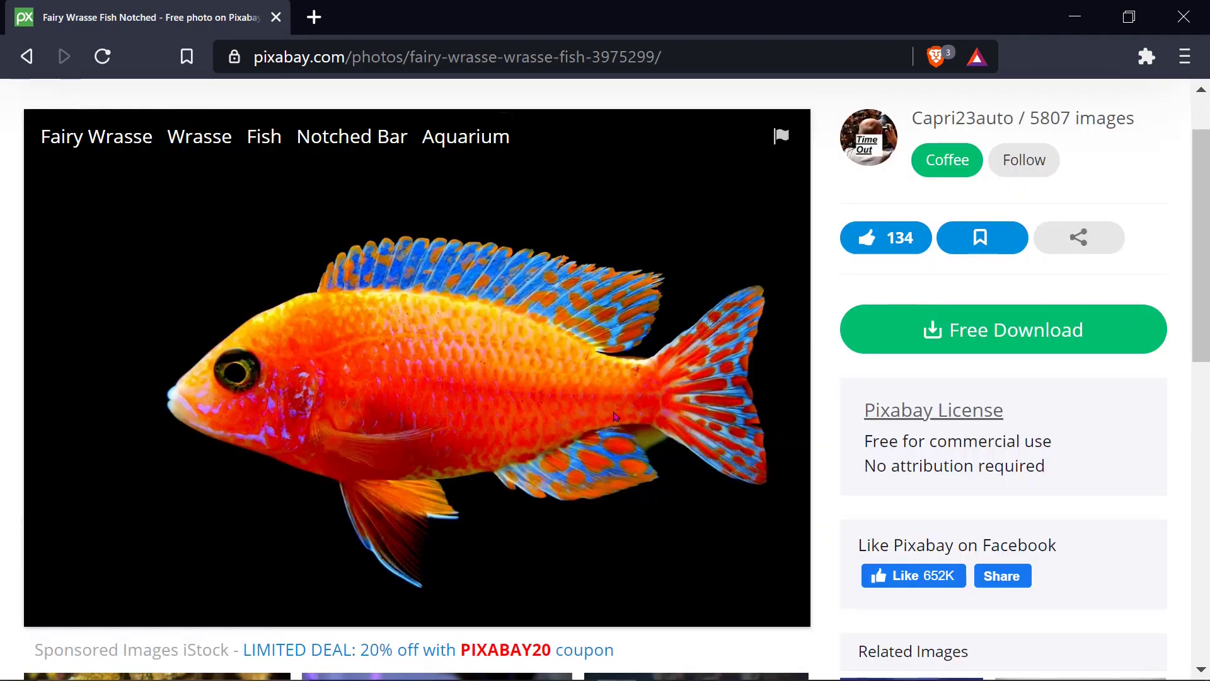
left_click(1004, 338)
left_click(947, 540)
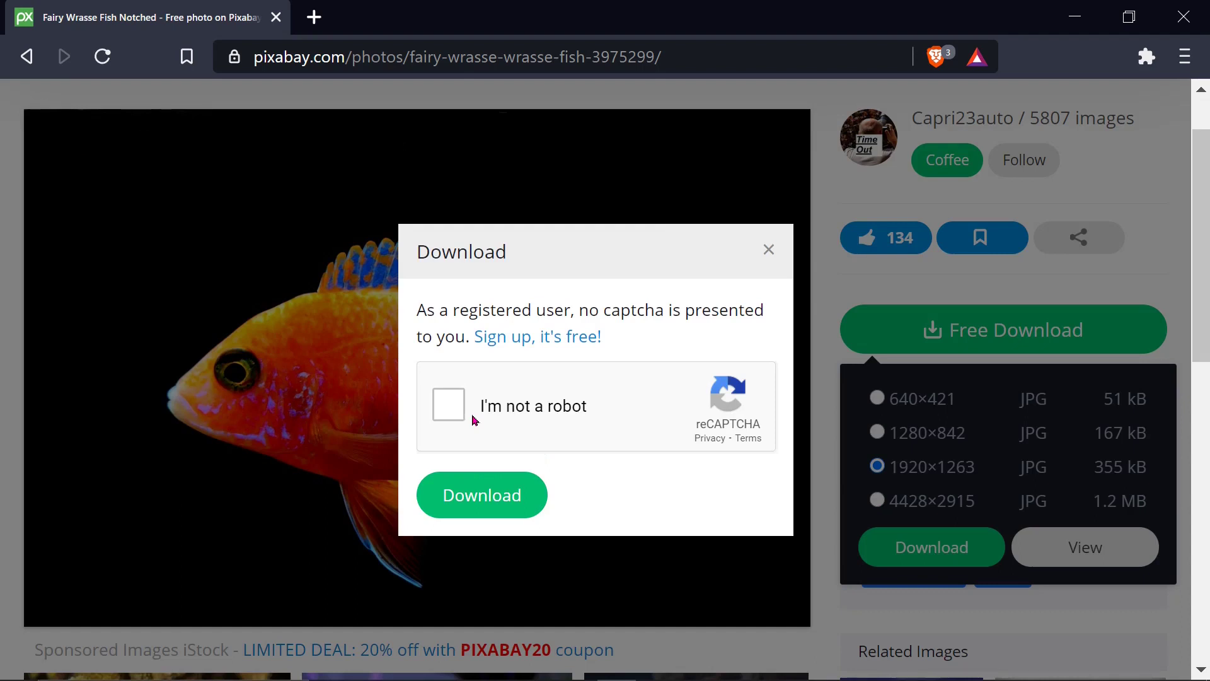
left_click(451, 407)
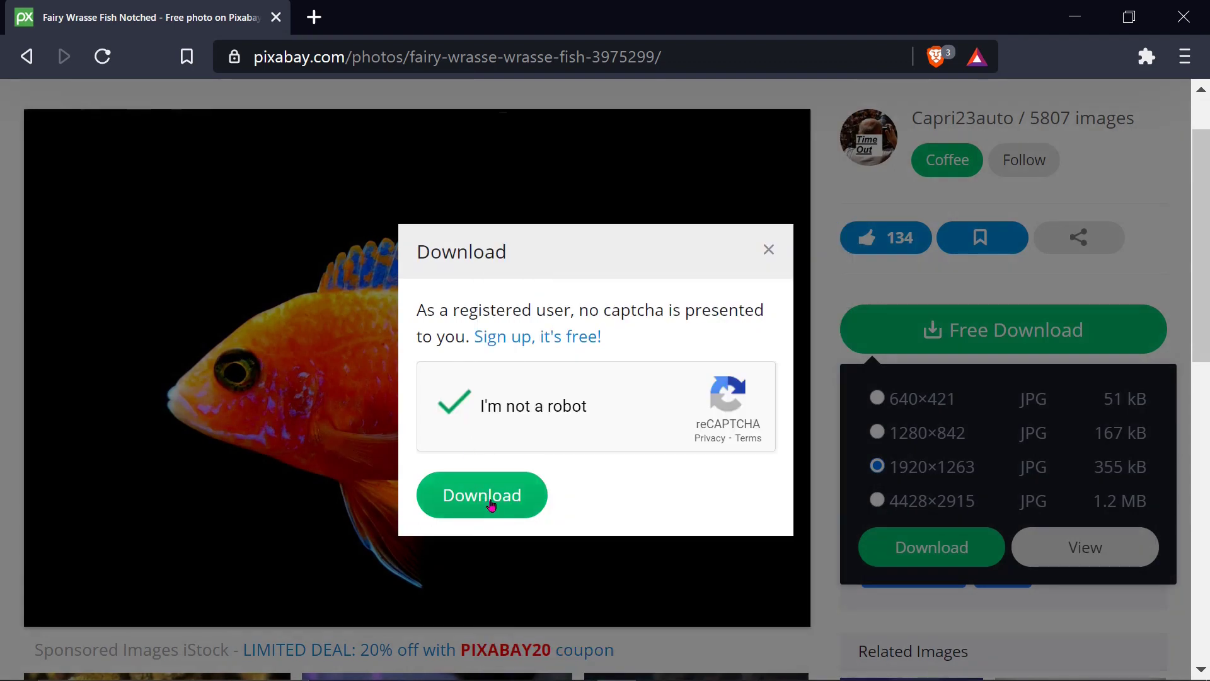
left_click(491, 499)
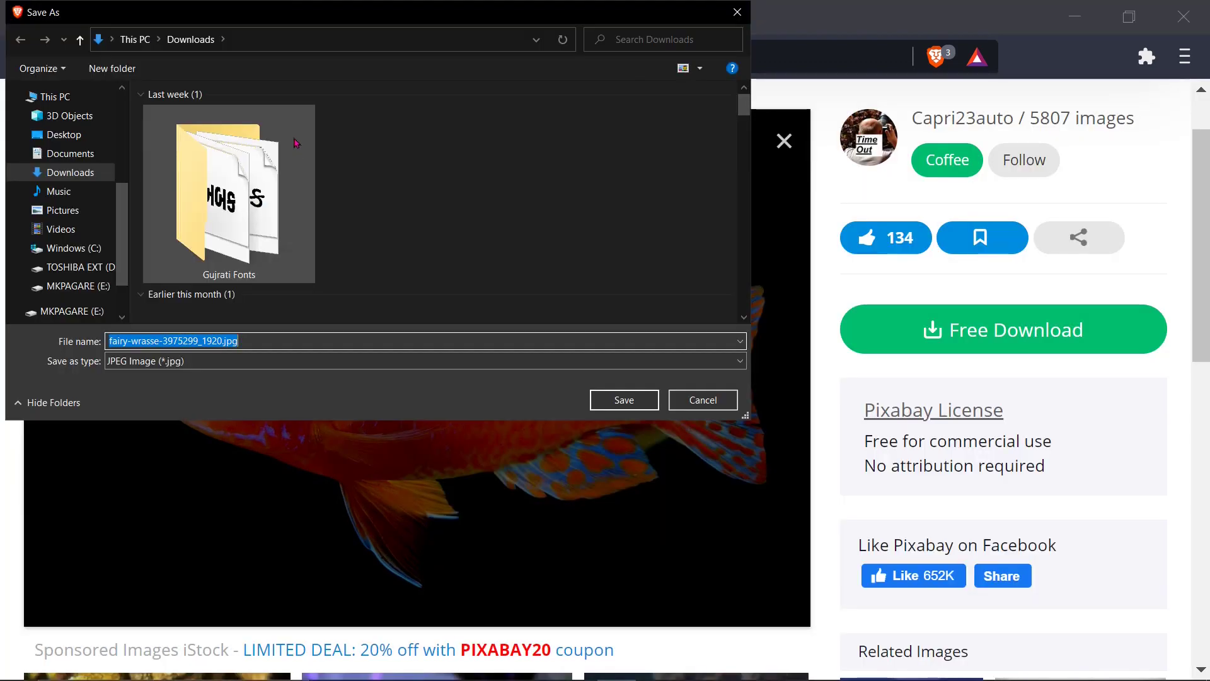
left_click(624, 399)
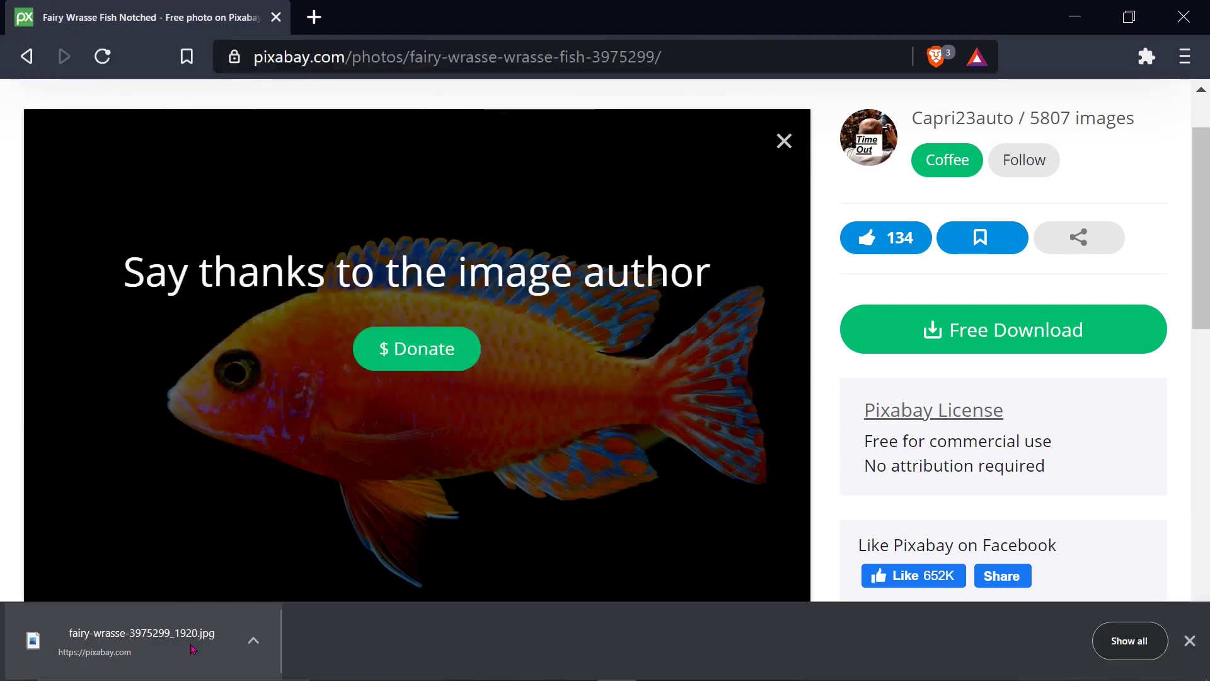
left_click(25, 57)
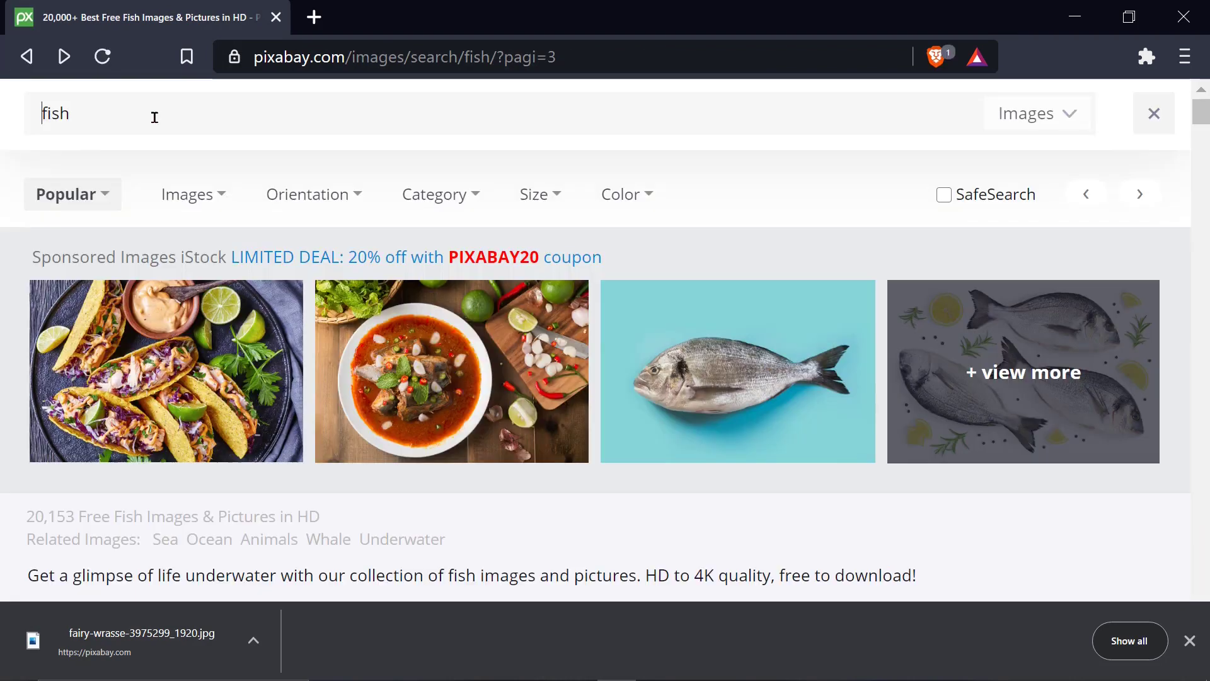
Step: Replace 'fish' with 'goat' in the Pixabay search and browse the goat results
key("Delete")
key("Delete")
key("Delete")
key("Delete")
type("goat")
key("Return")
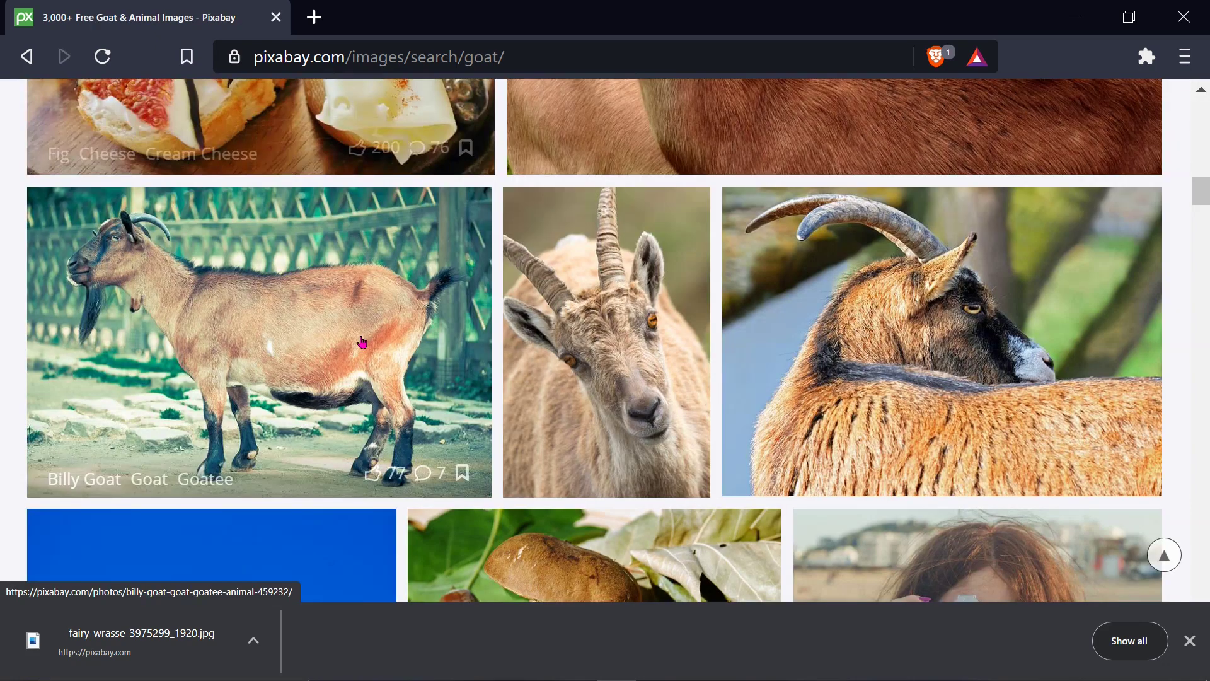
scroll(362, 342, "down", 2)
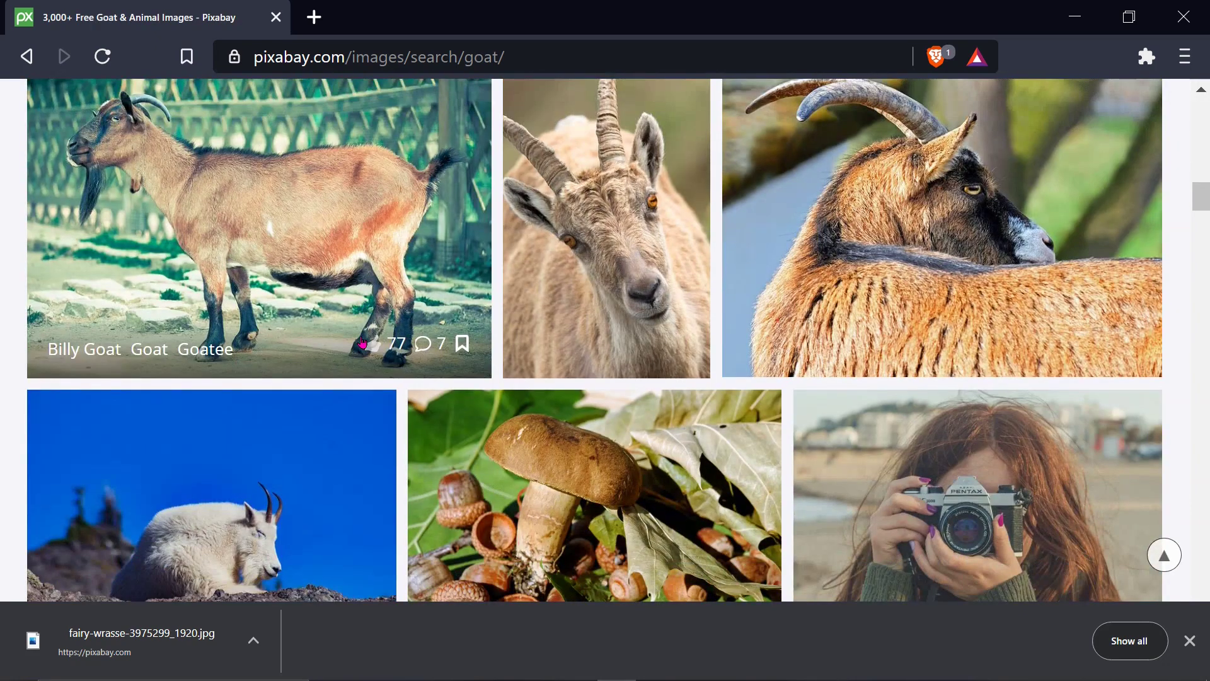
scroll(885, 311, "up", 1)
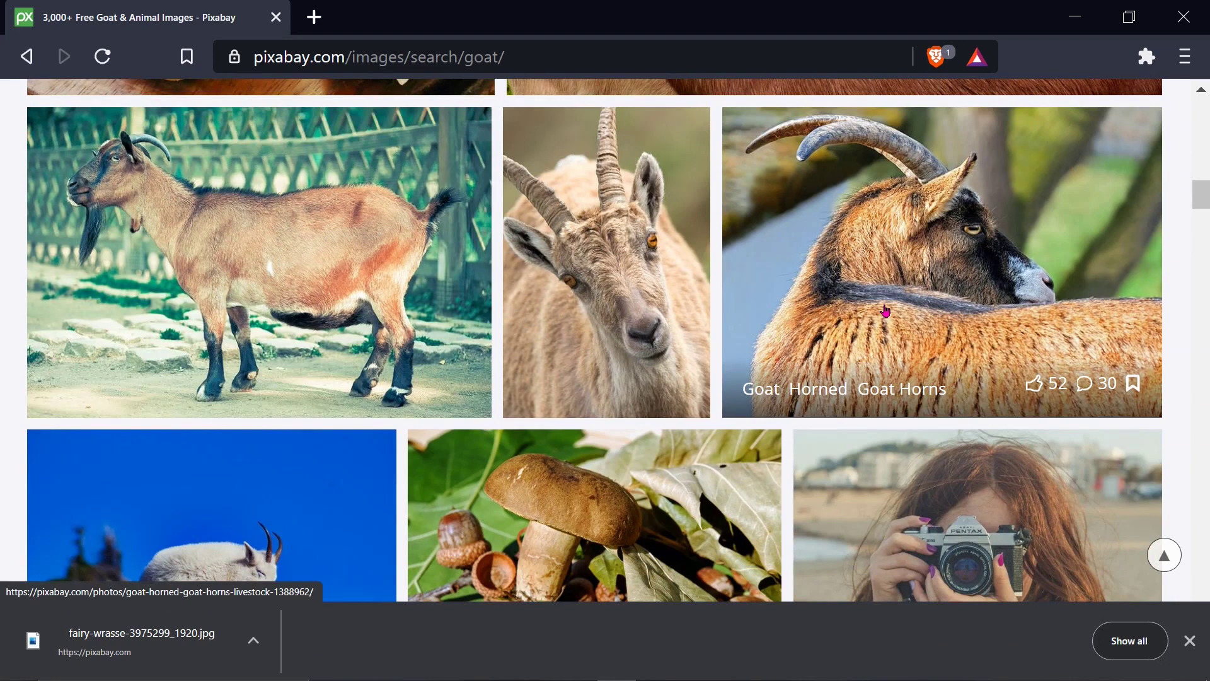
Step: Request the Billy Goat photo at 1920×1283 and pass the traffic-light reCAPTCHA
left_click(292, 257)
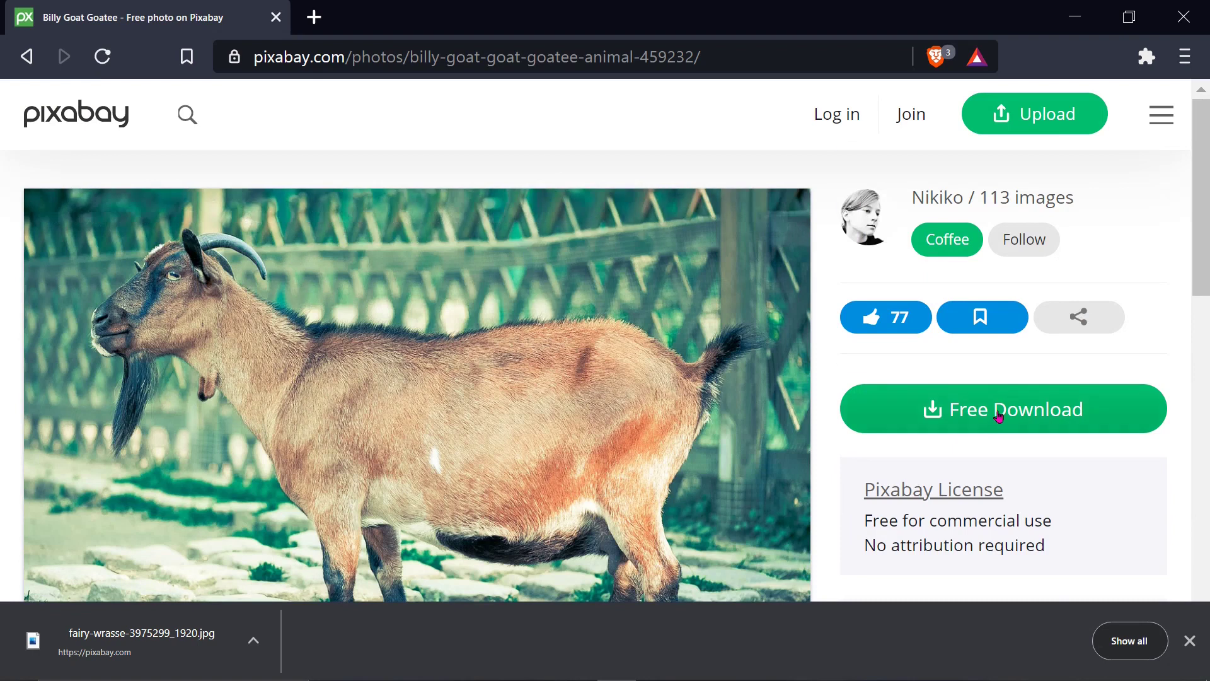
left_click(995, 417)
left_click(939, 334)
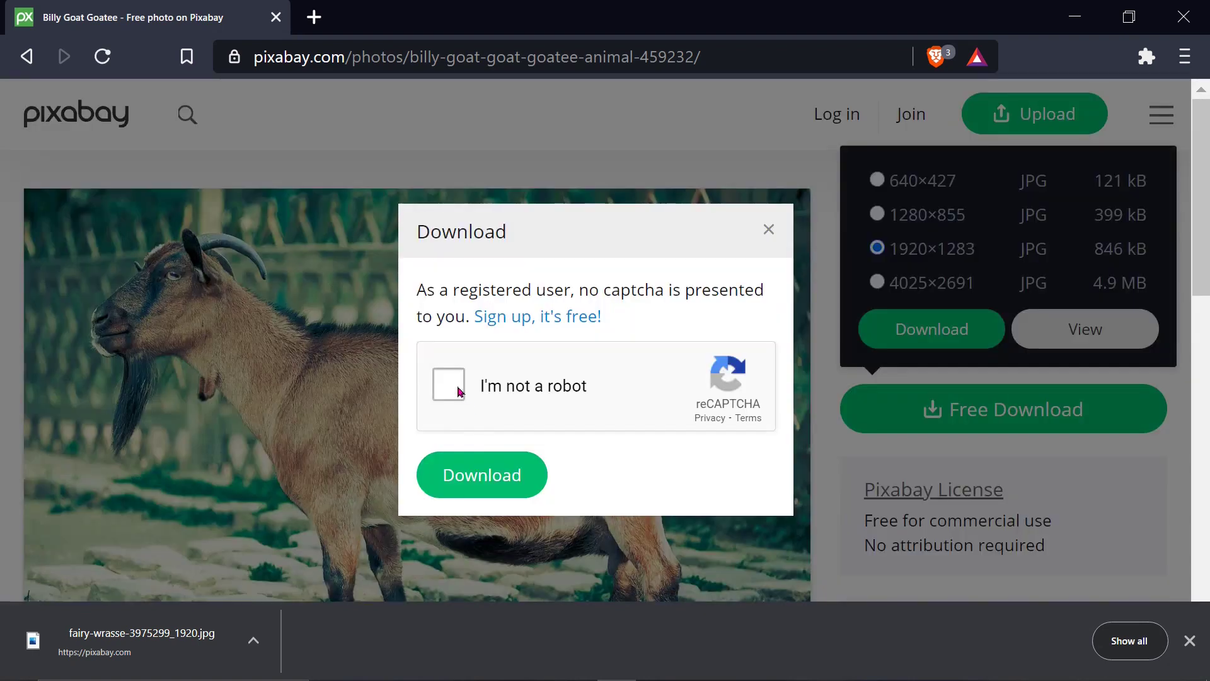
left_click(458, 389)
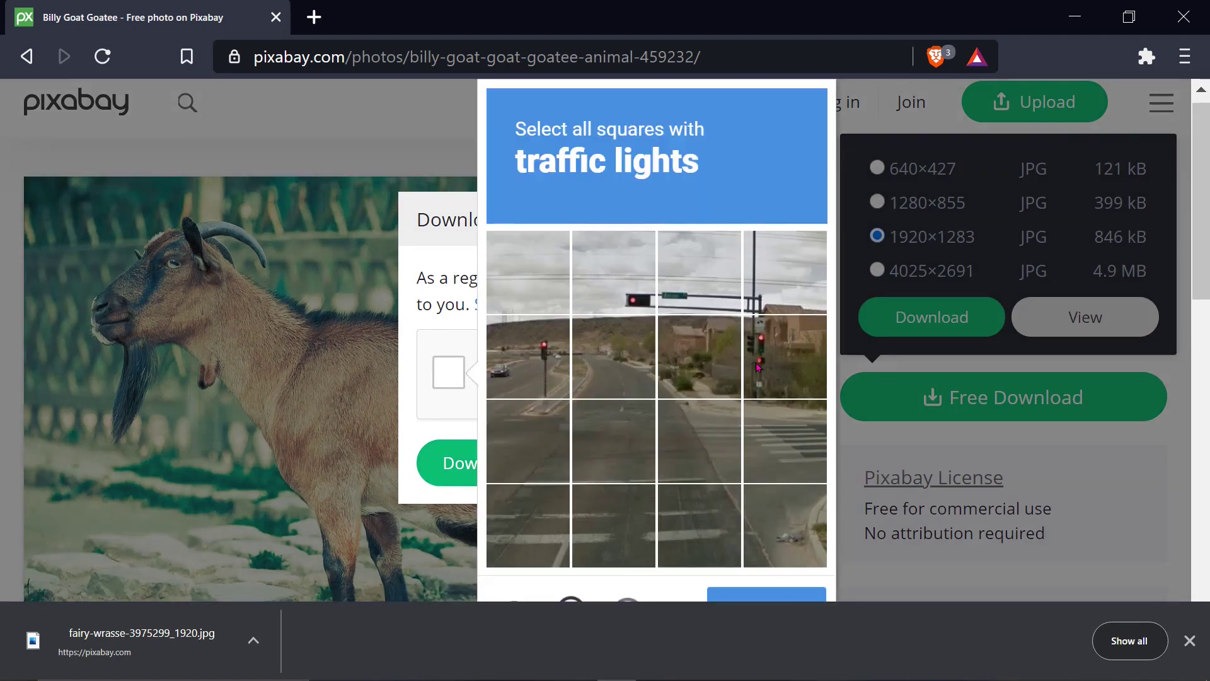
scroll(757, 366, "down", 1)
left_click(757, 367)
left_click(611, 265)
left_click(543, 345)
left_click(763, 587)
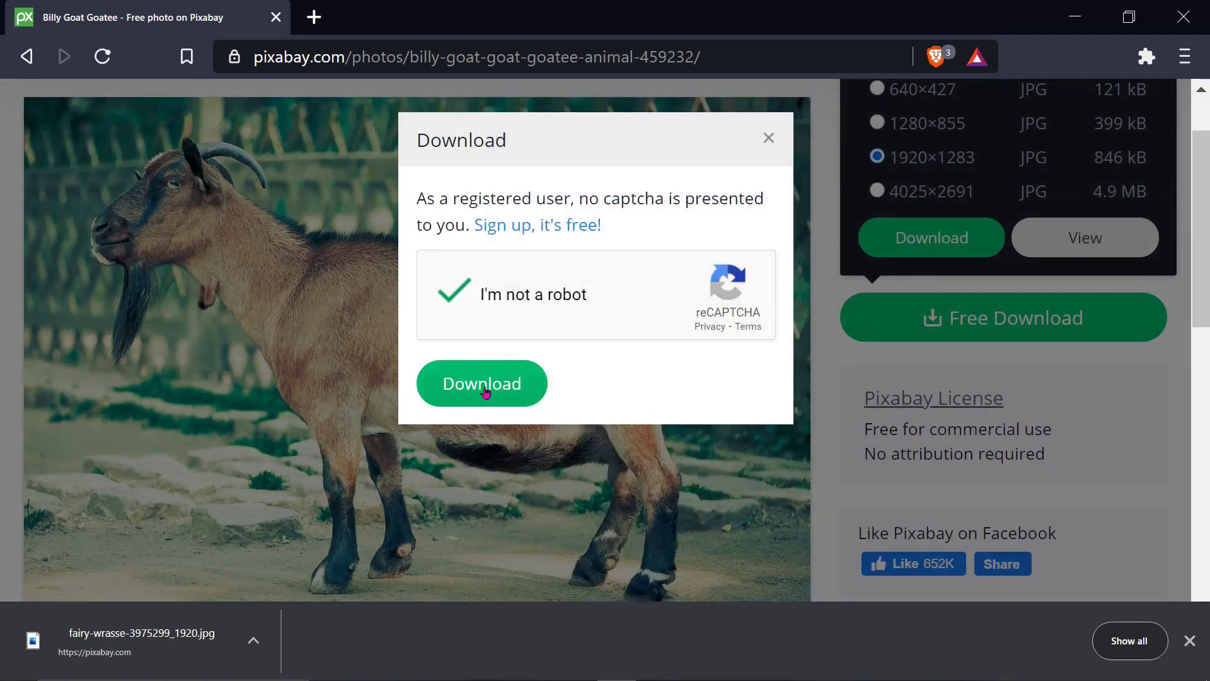
Step: Save the goat photo as billy-goat-459232_1920.jpg in Downloads and close the browser
left_click(485, 393)
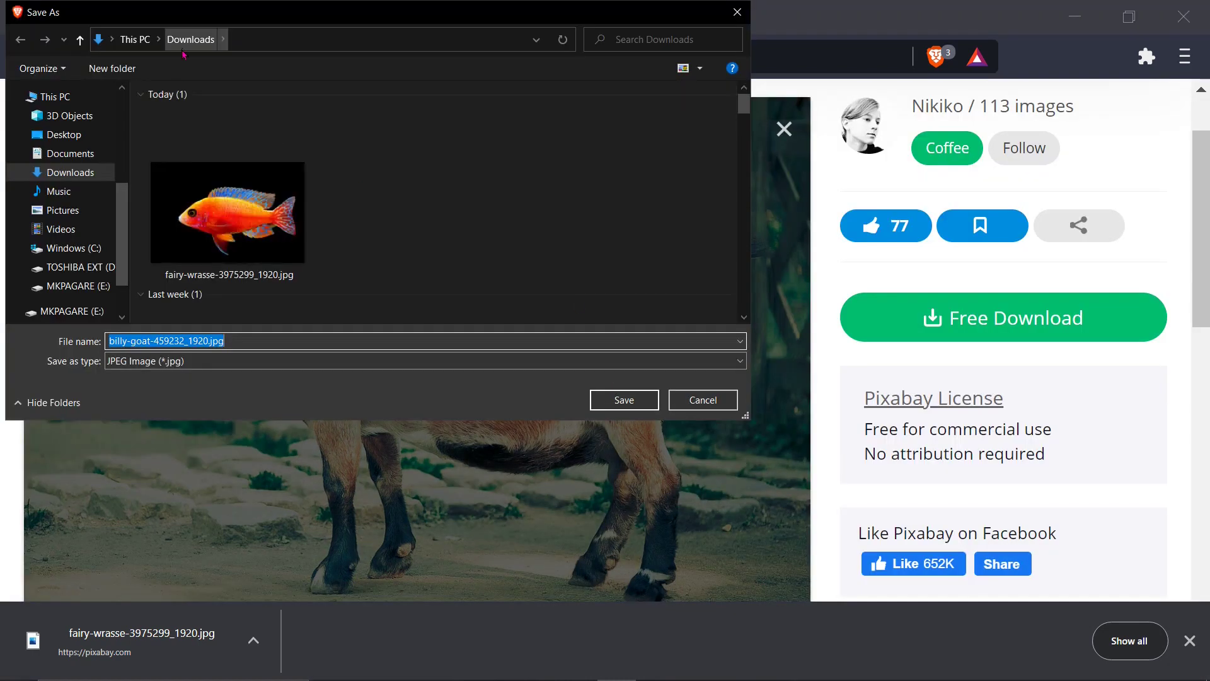
left_click(624, 400)
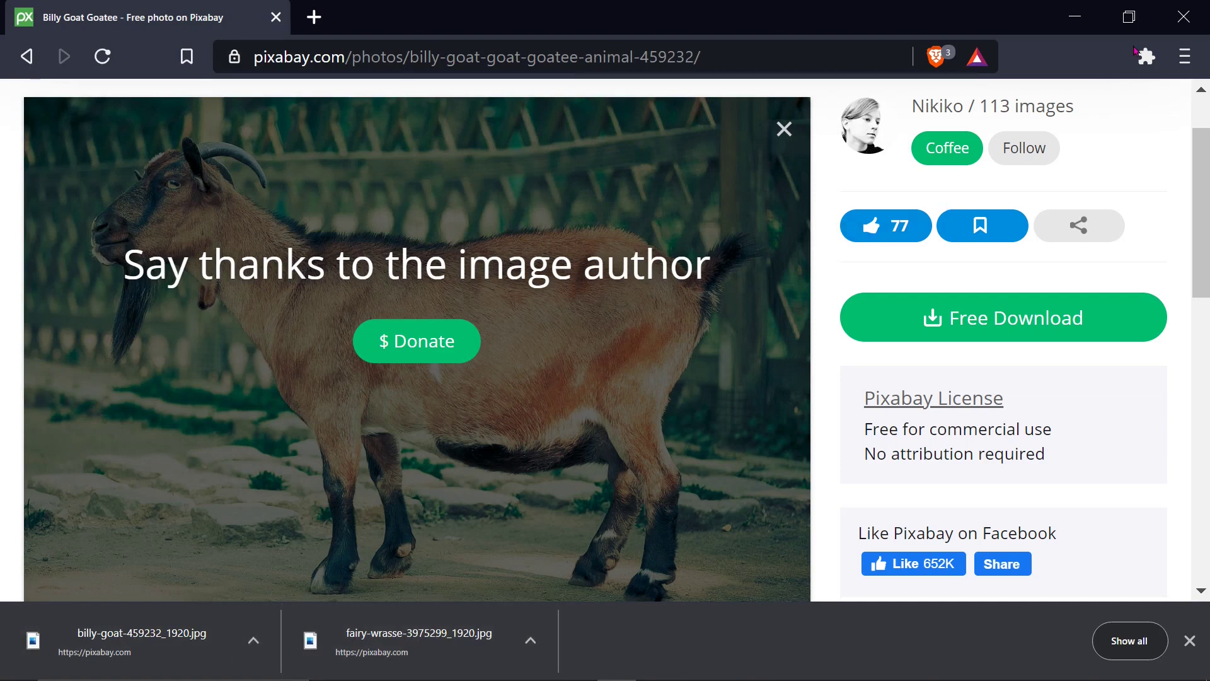
left_click(1181, 19)
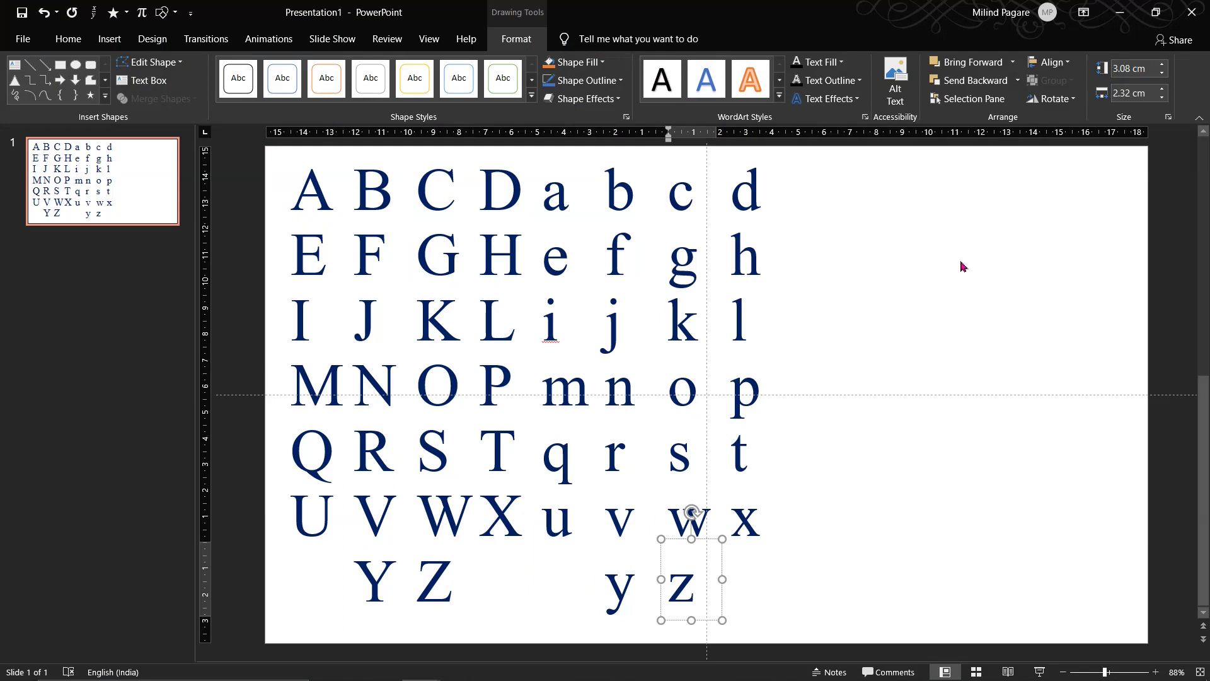
Step: Add a new blank slide 2 after the alphabet slide
left_click(136, 201)
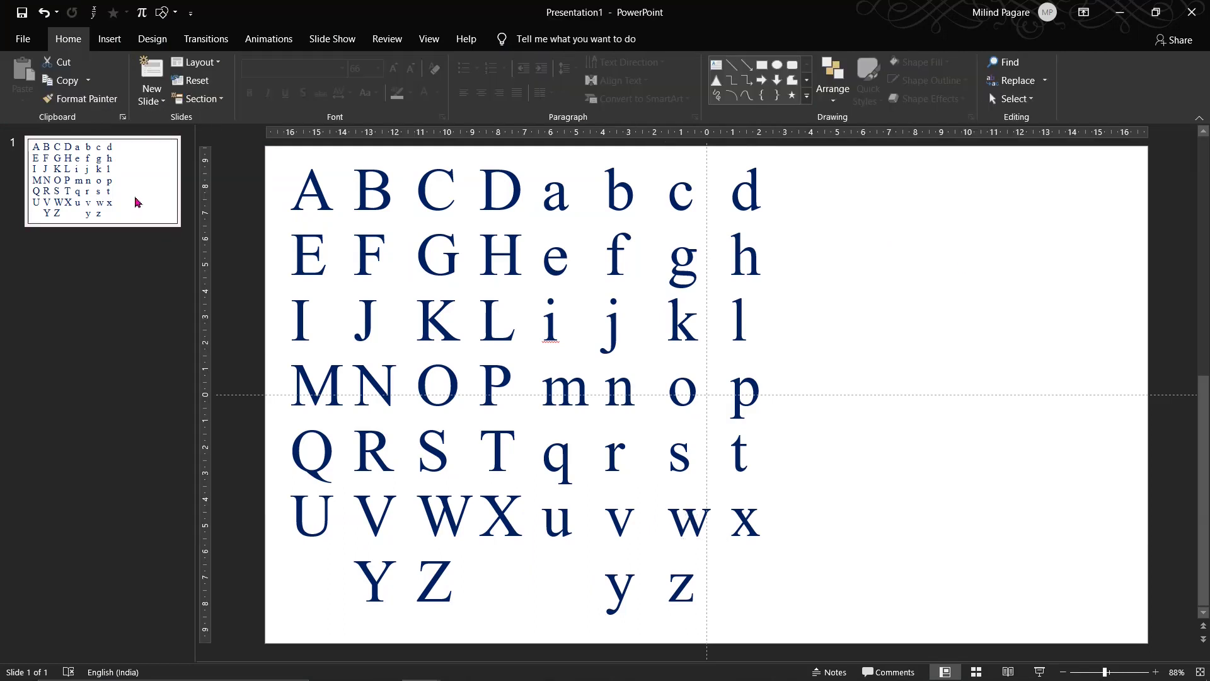
right_click(136, 201)
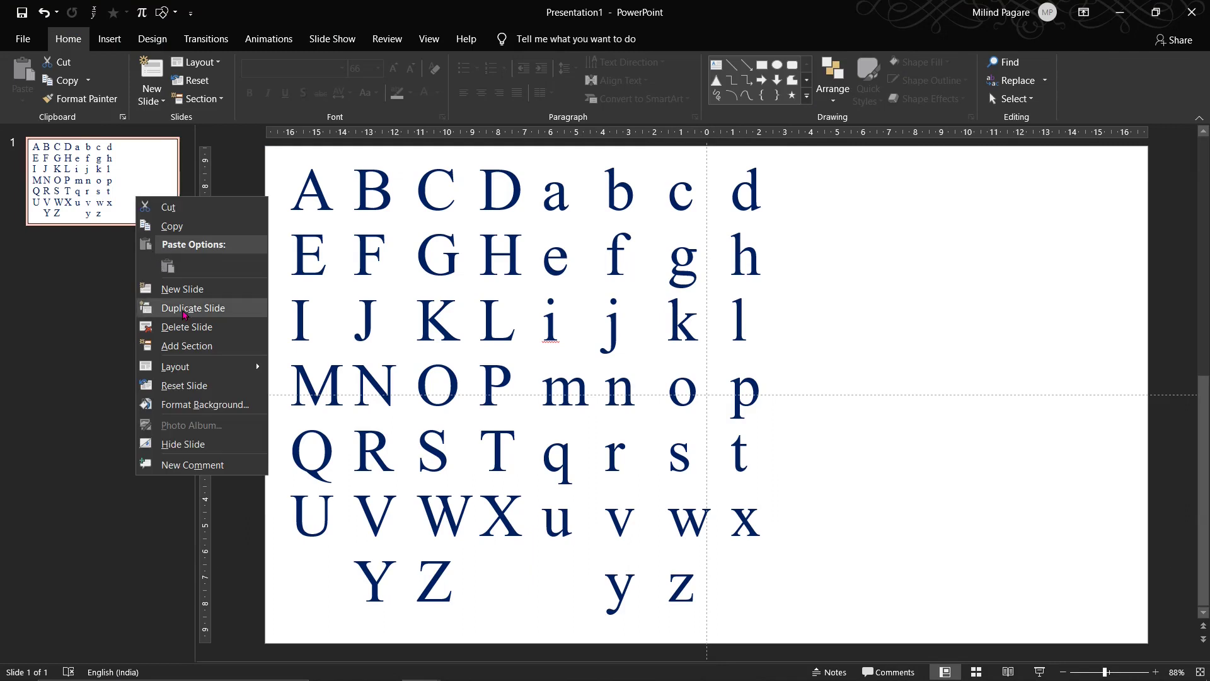
left_click(183, 289)
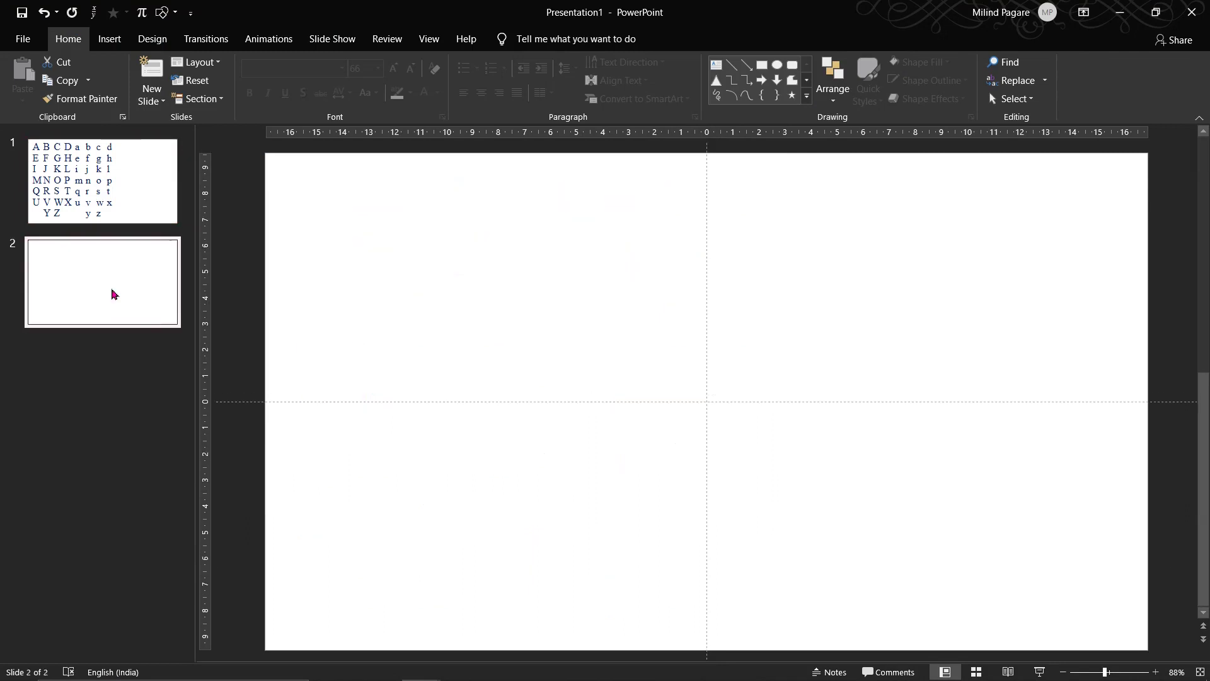
left_click(110, 39)
Step: Insert the billy-goat and fairy-wrasse photos from Downloads onto slide 2
left_click(114, 79)
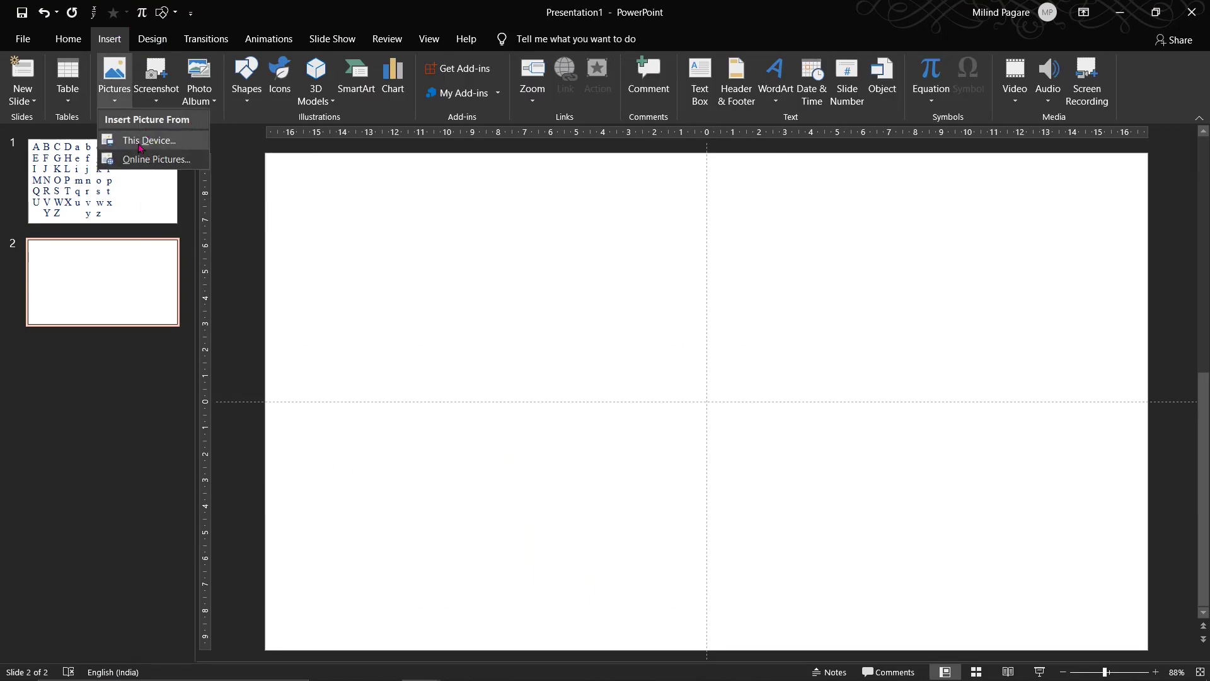
left_click(145, 140)
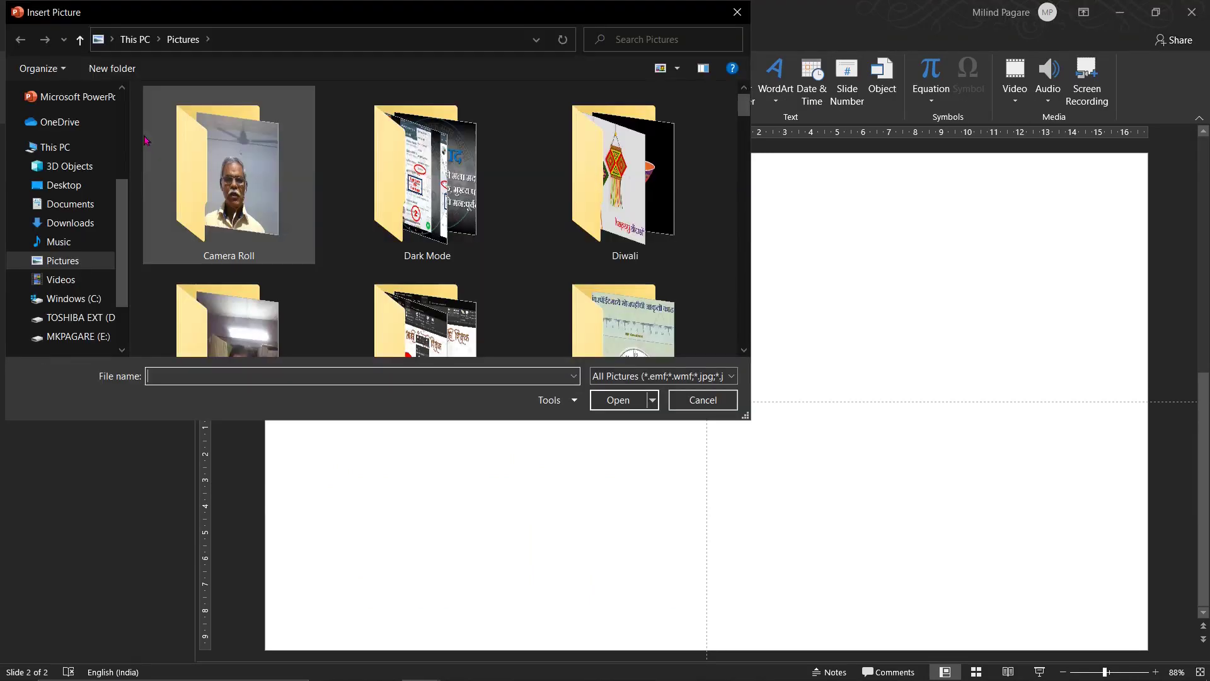
left_click(88, 224)
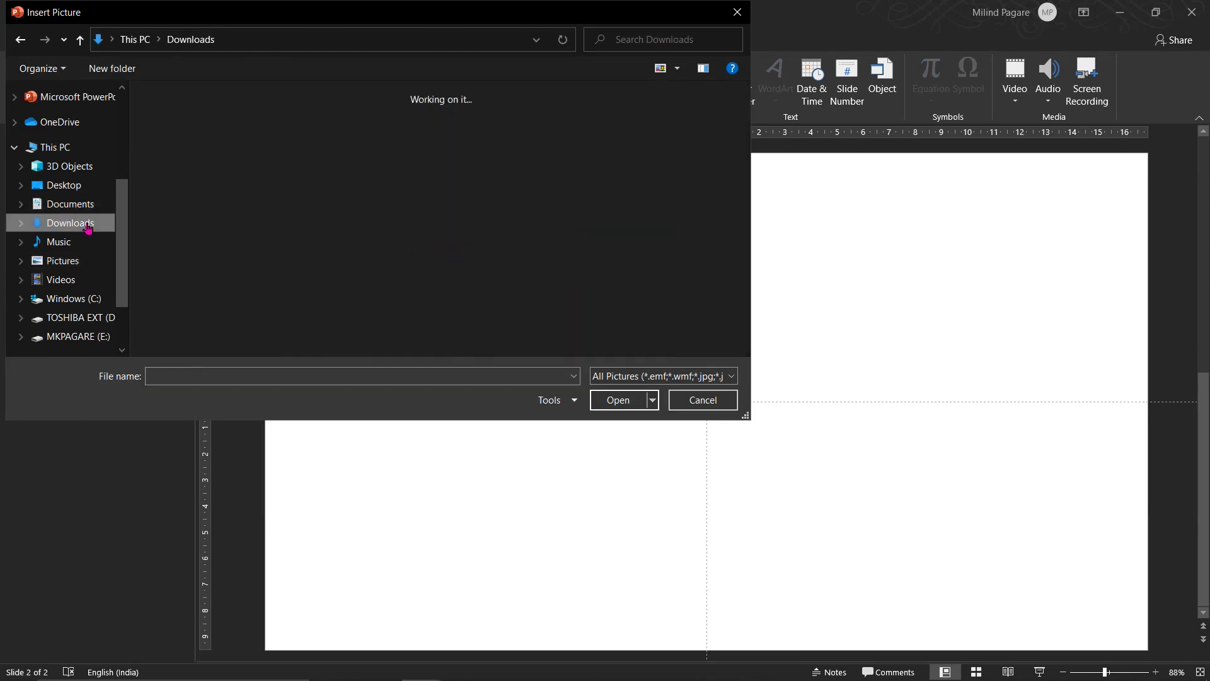
left_click(227, 183)
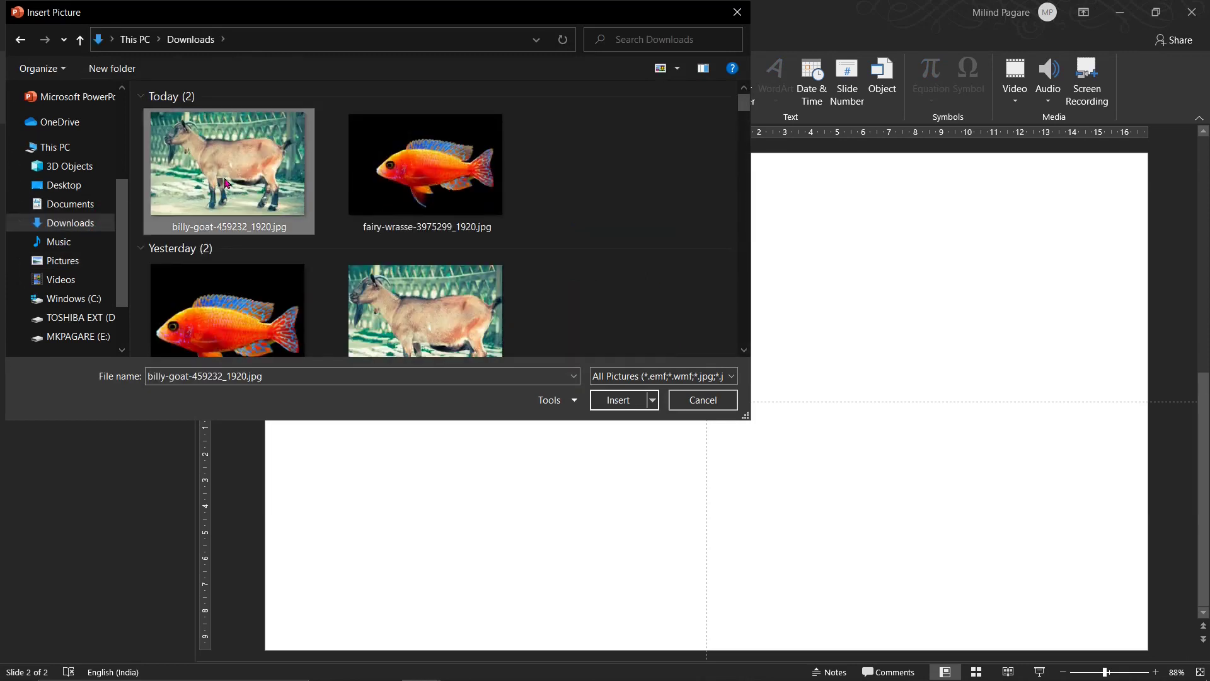
left_click(451, 167, "ctrl")
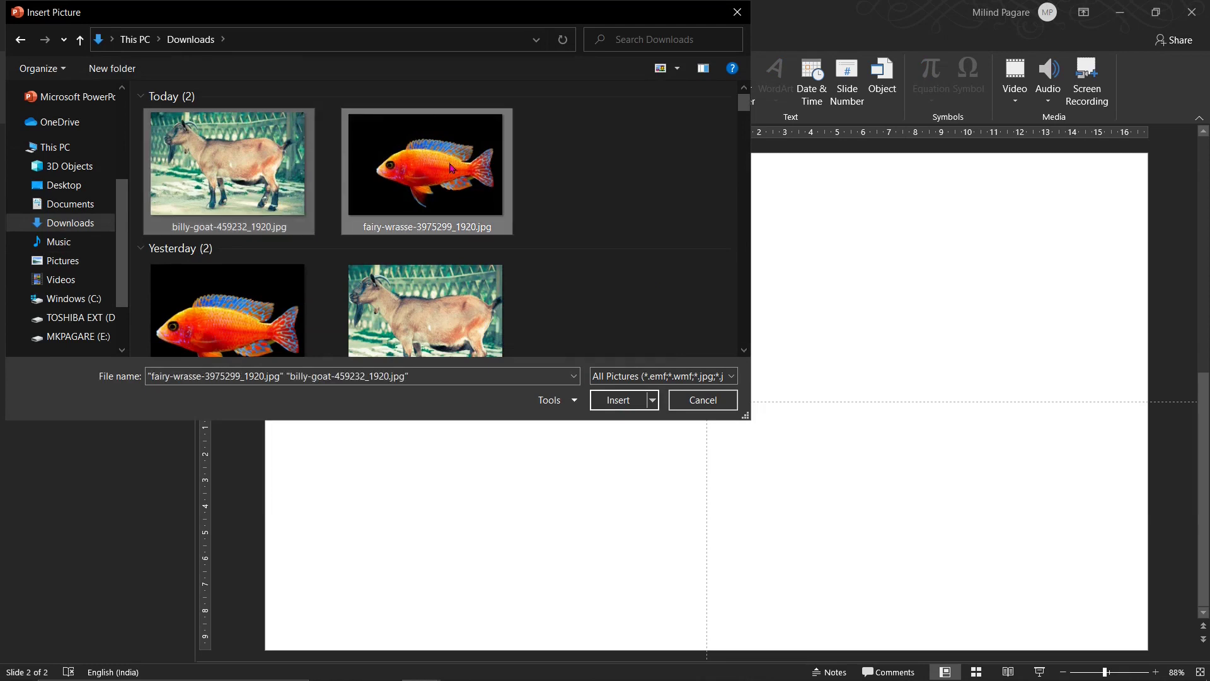
left_click(628, 401)
right_click(147, 280)
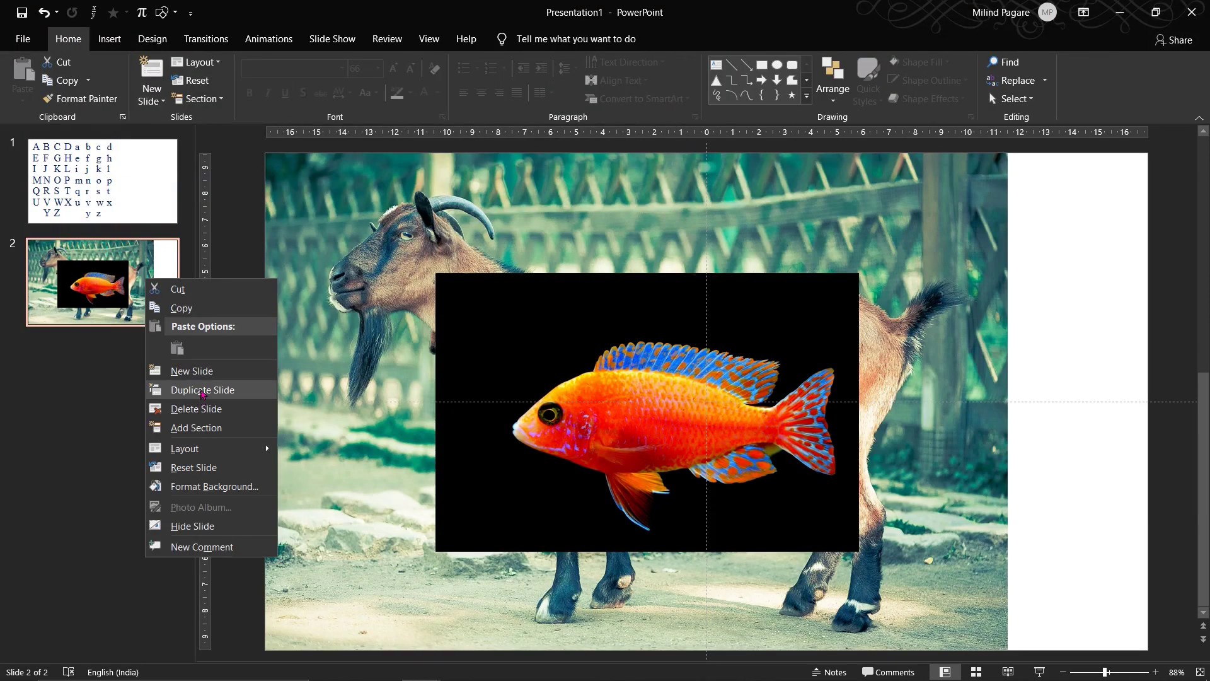
Step: Duplicate slide 2 as slide 3 and select the fish photo on the copy
left_click(202, 390)
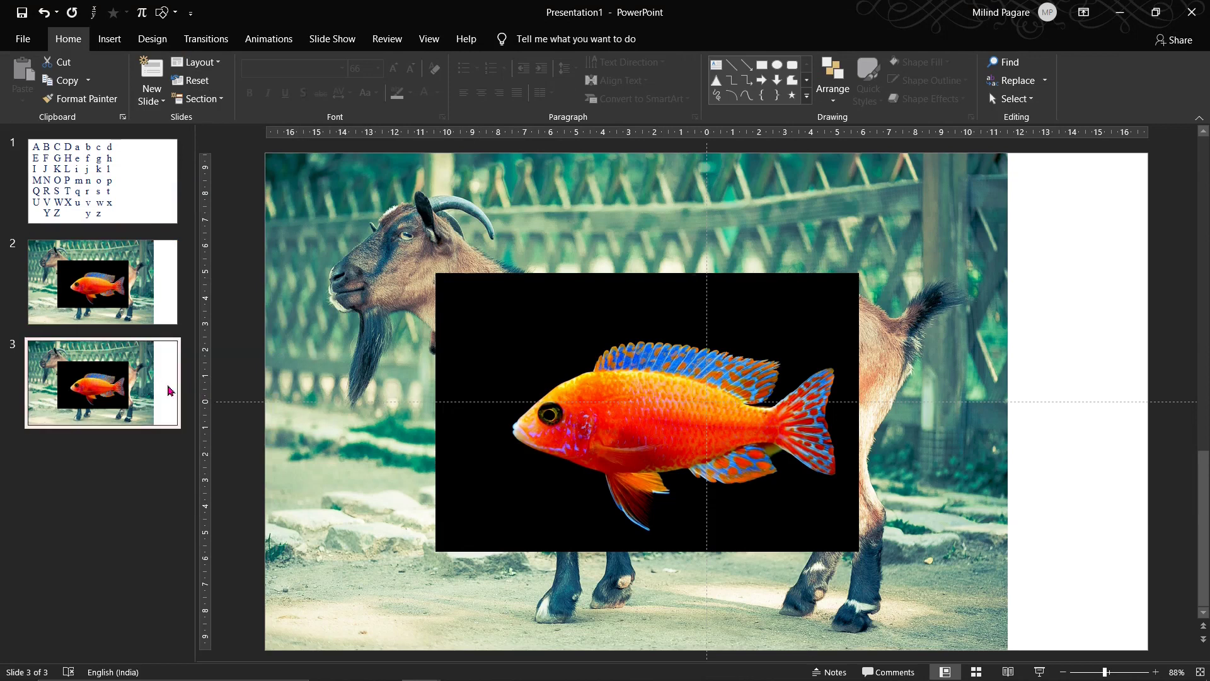
left_click(558, 414)
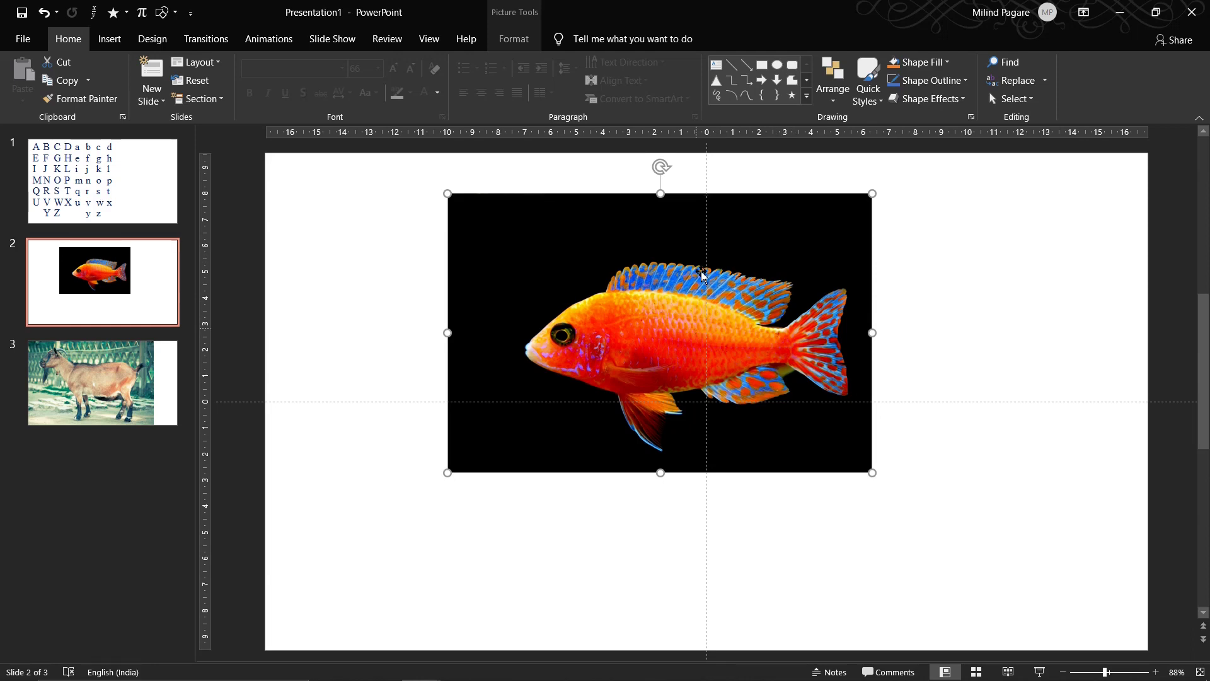
Step: Crop the fish photo to 5:4, reposition it, and delete its cropped areas
left_click(516, 42)
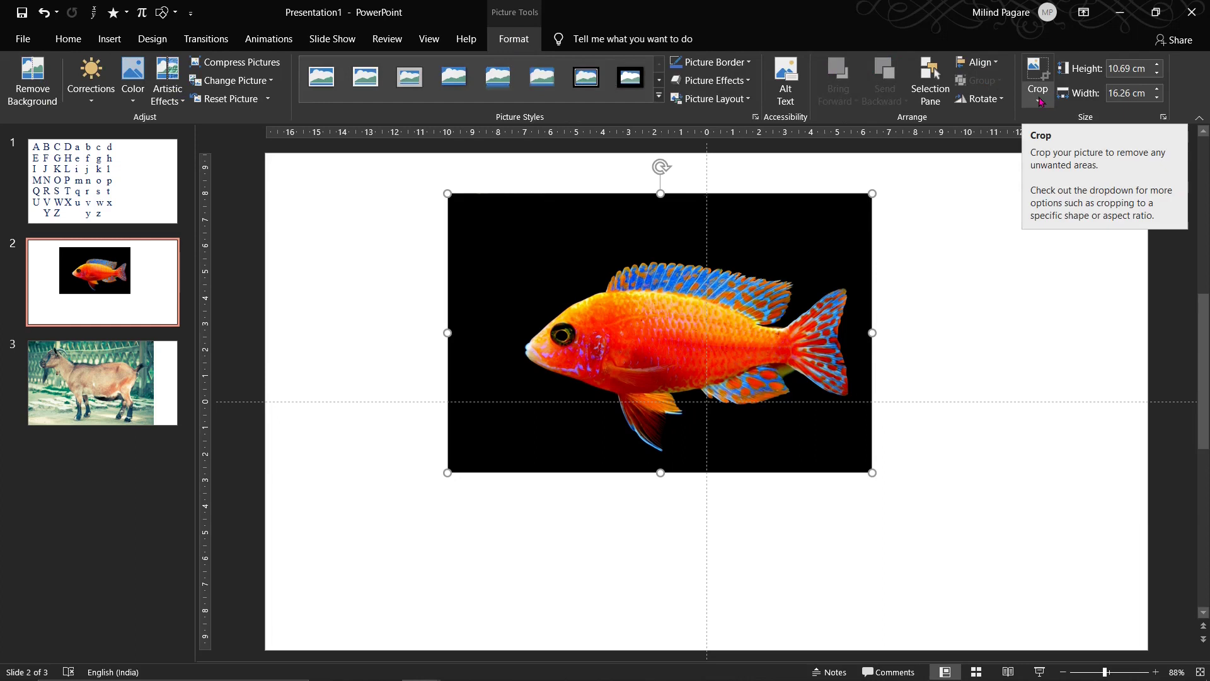
left_click(1038, 101)
mouse_move(1074, 156)
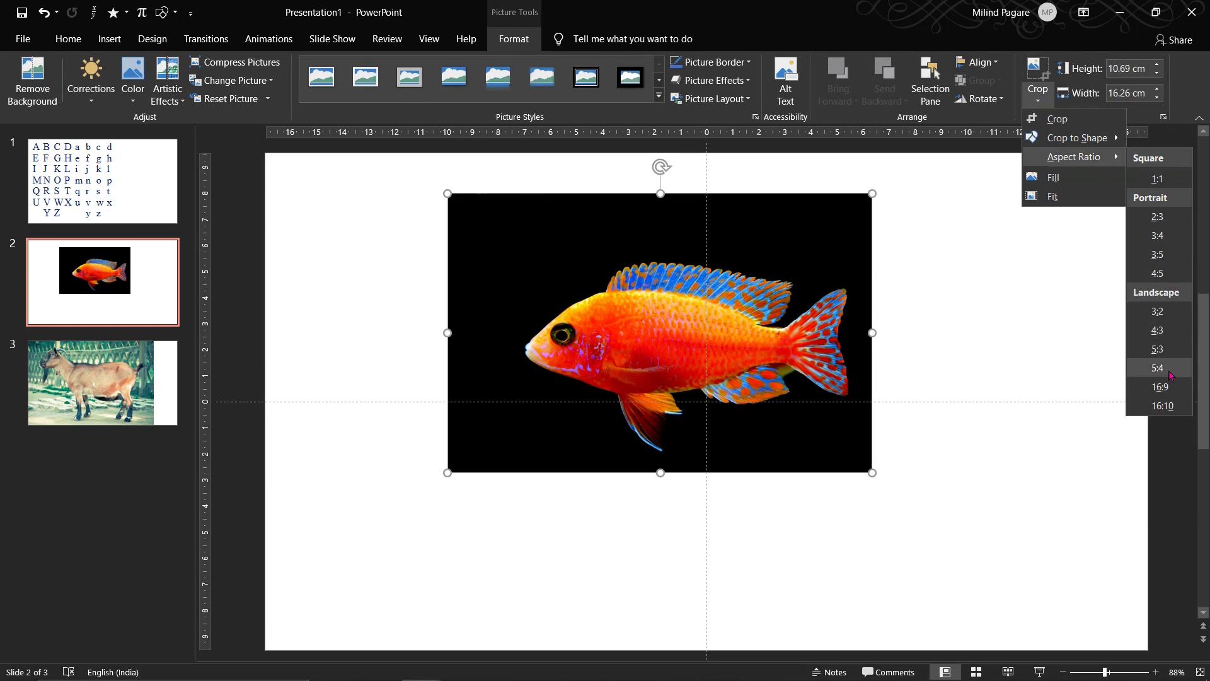
left_click(1158, 368)
left_click_drag(714, 359, 688, 352)
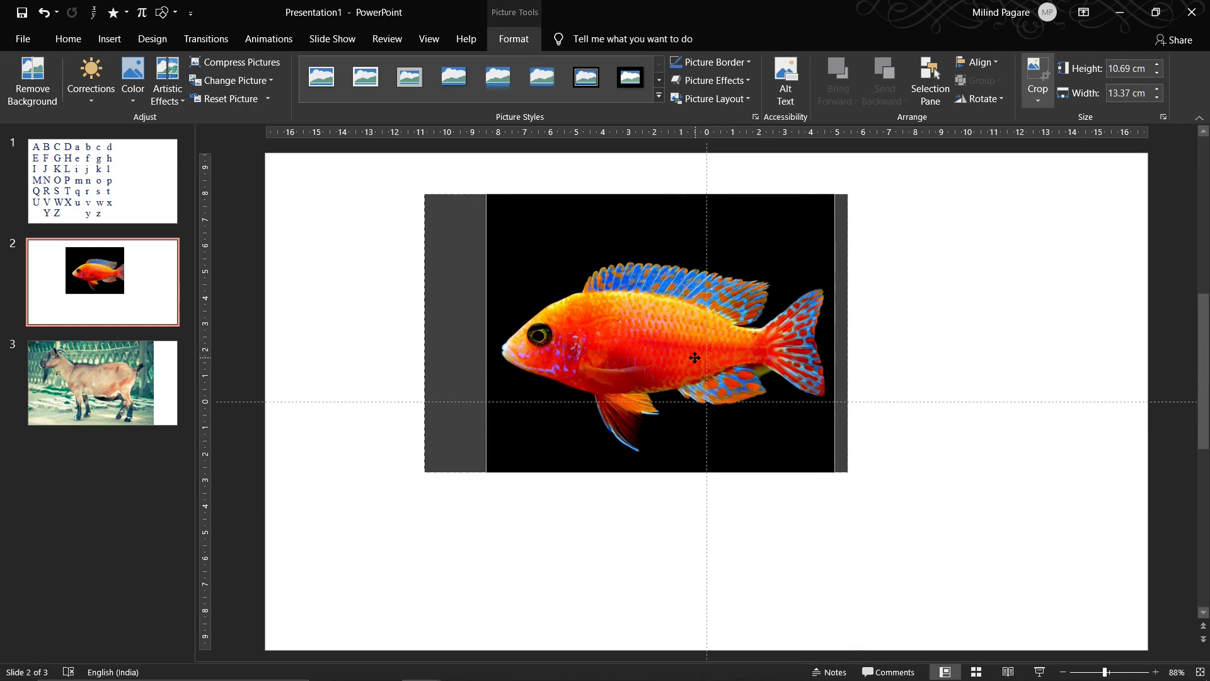
left_click(231, 65)
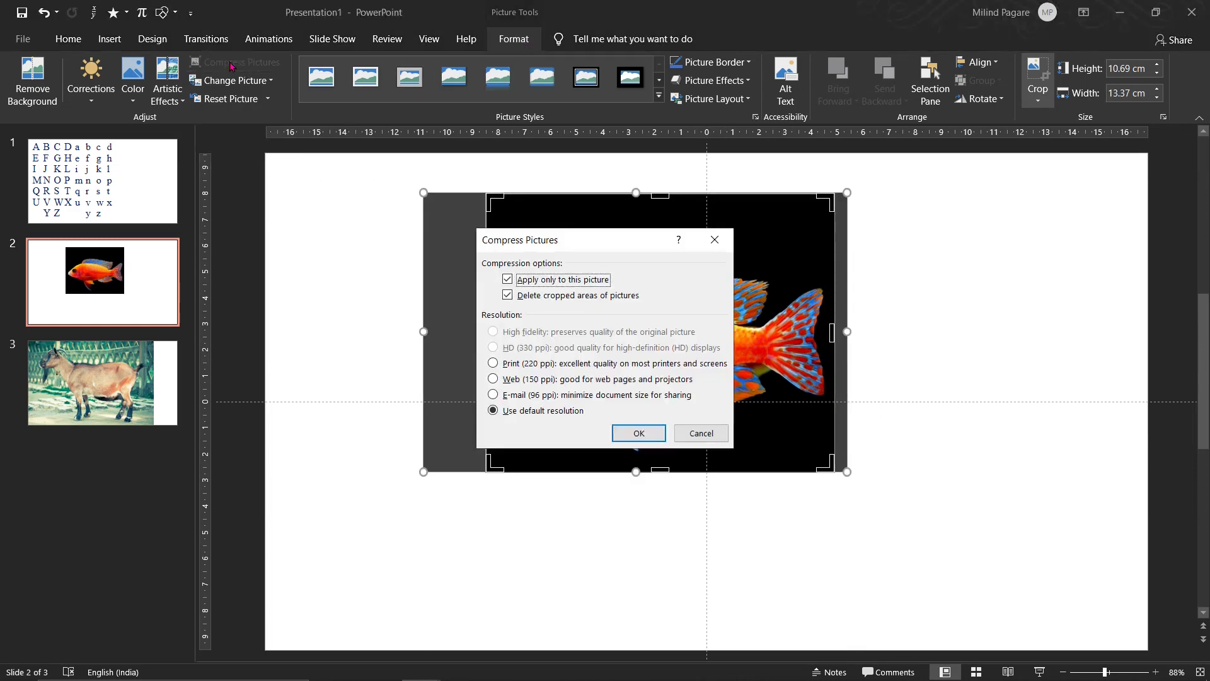
left_click(638, 433)
left_click(917, 332)
left_click(664, 359)
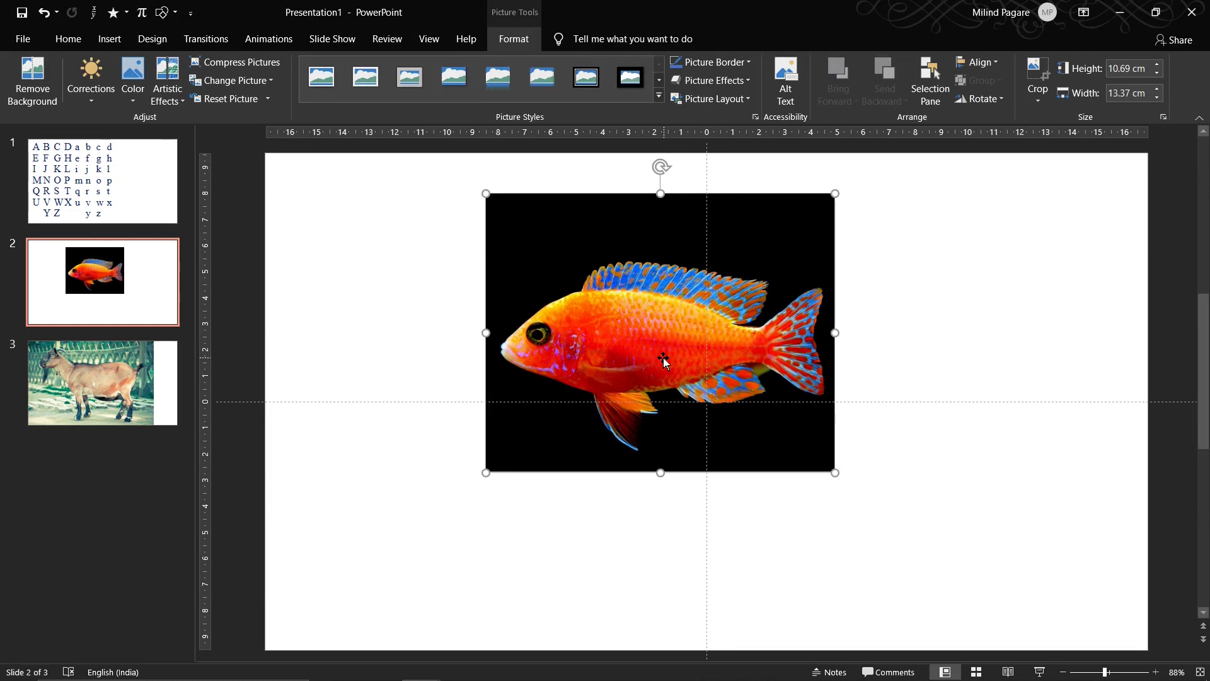
Step: Crop the goat photo on slide 3 to 5:4 and delete its cropped areas
left_click(119, 372)
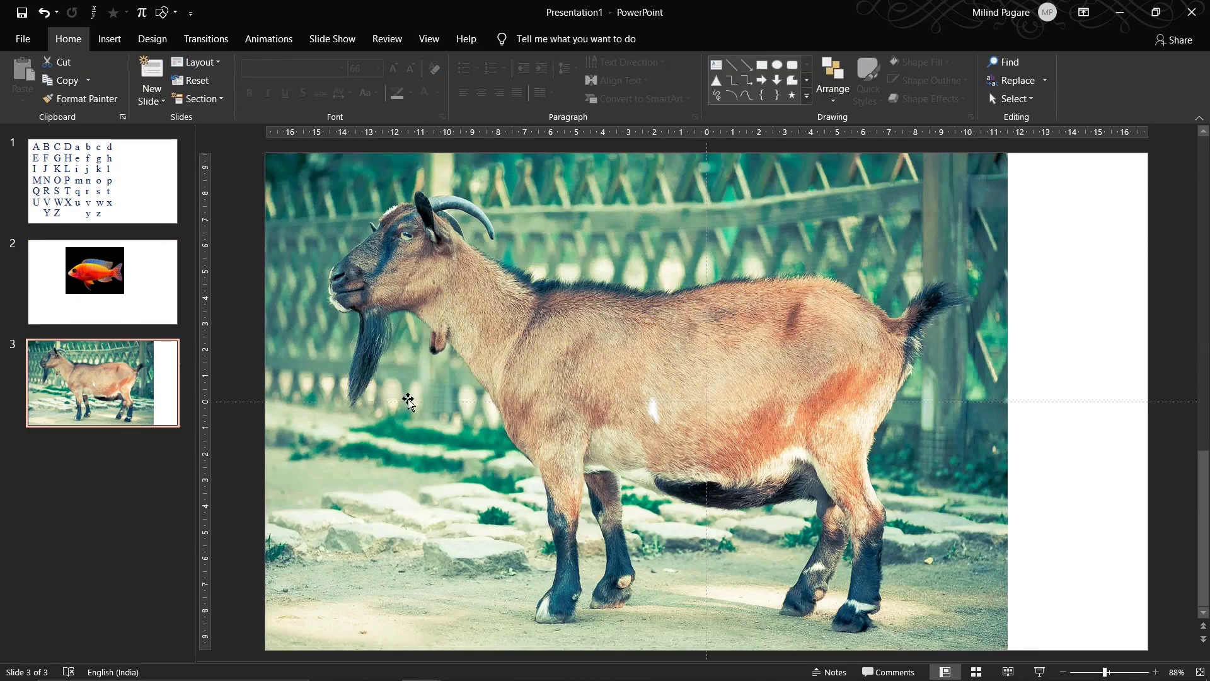
left_click(557, 401)
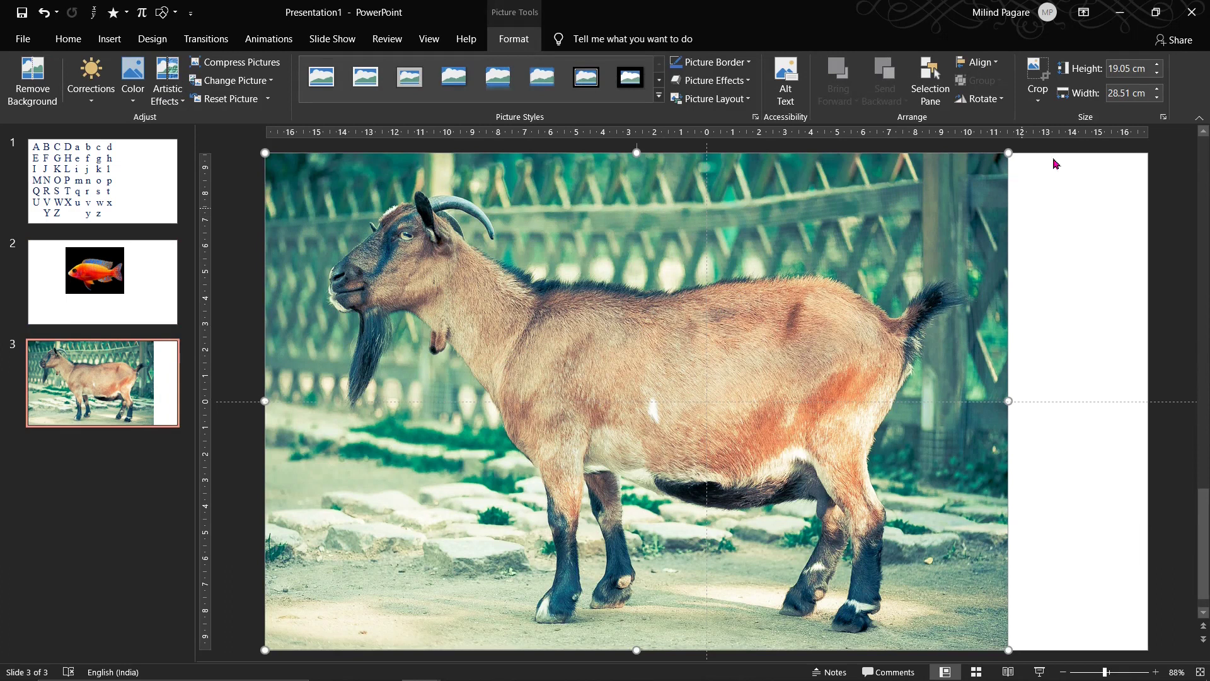
left_click(1040, 101)
mouse_move(1073, 156)
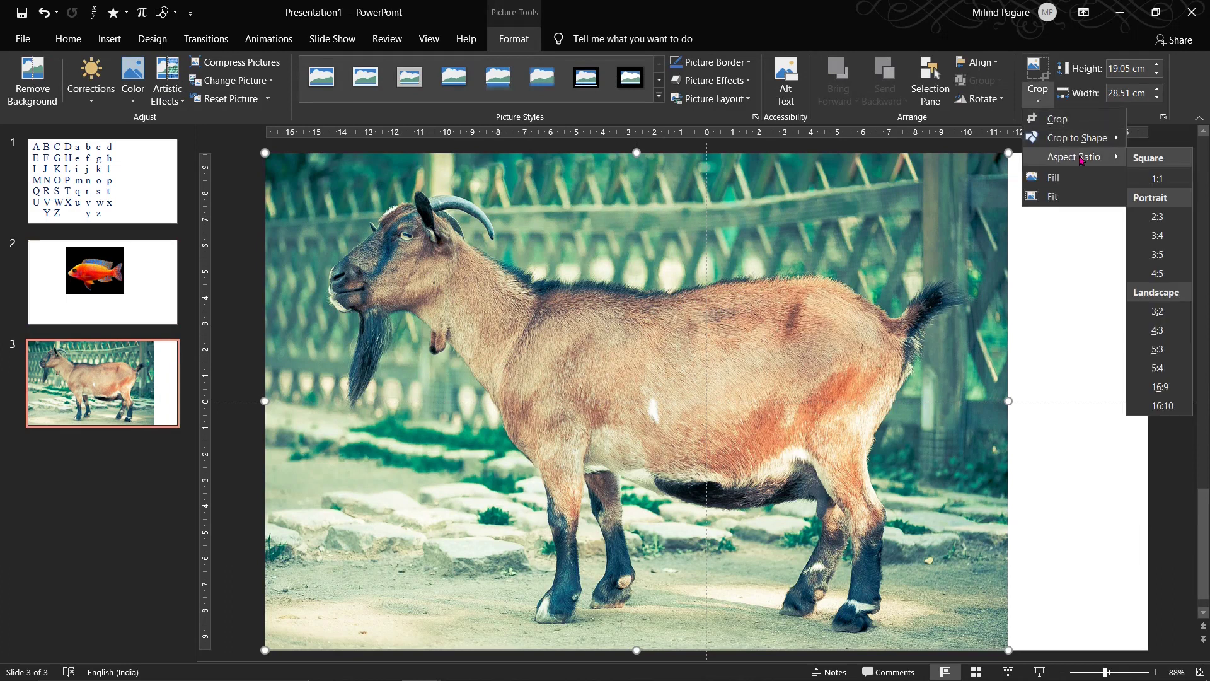
left_click(1158, 368)
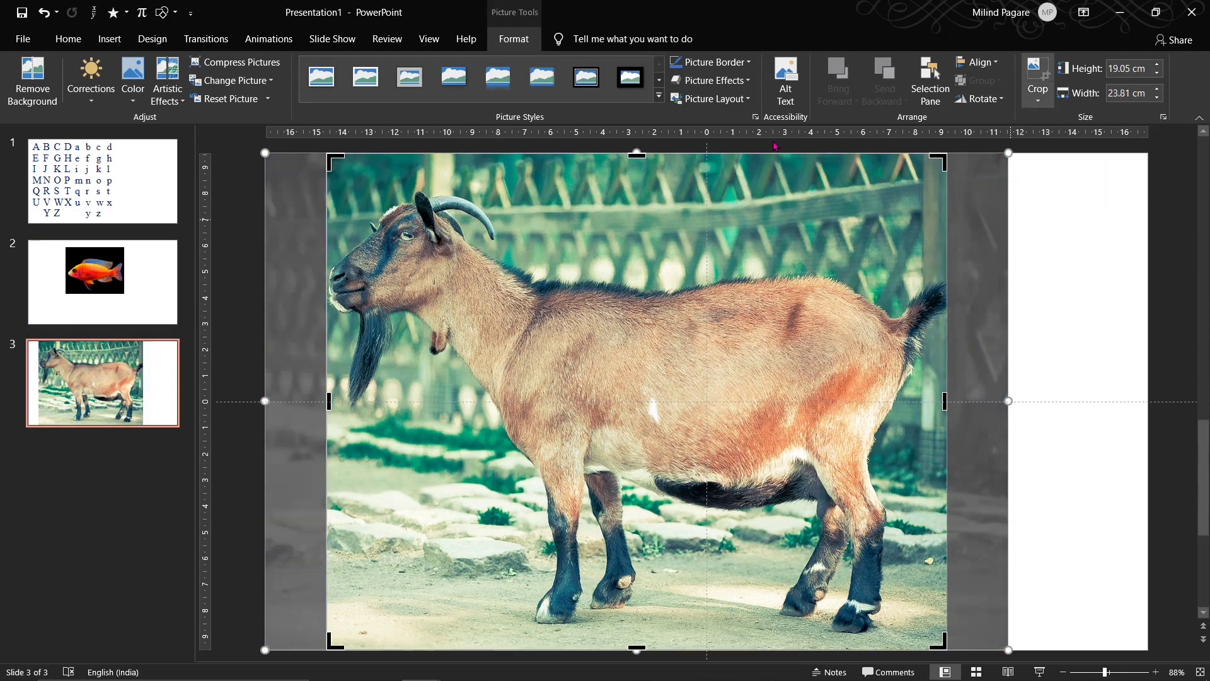
left_click(243, 62)
left_click(639, 435)
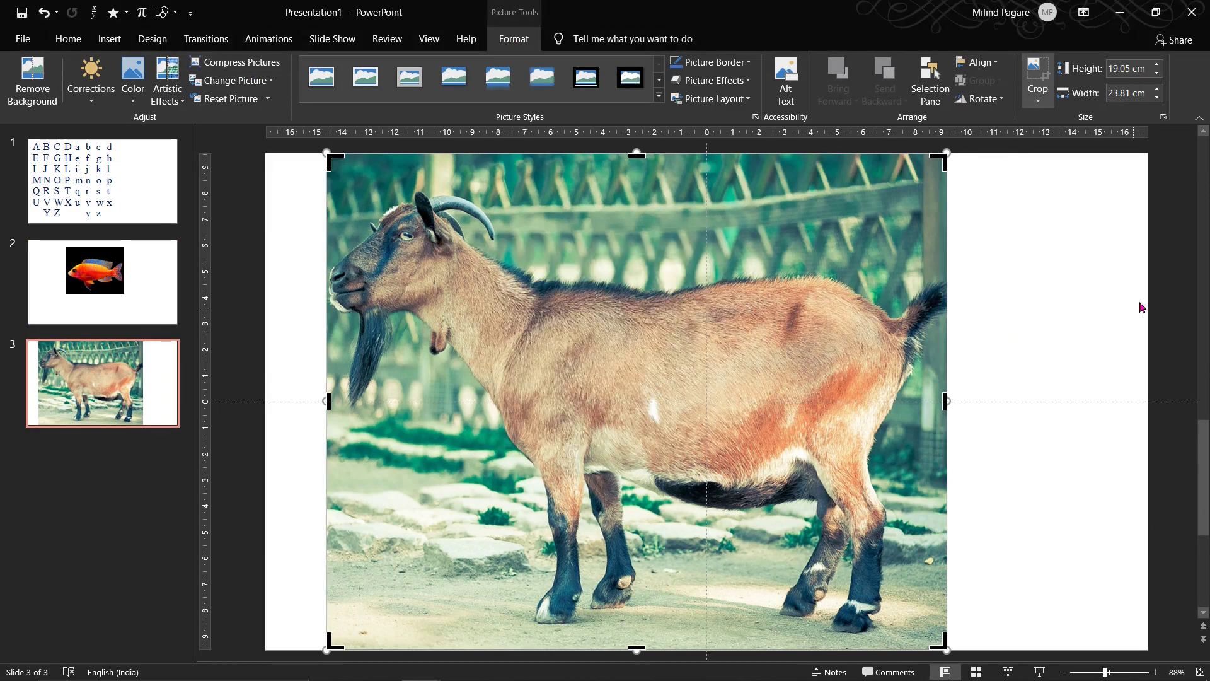
left_click(1069, 252)
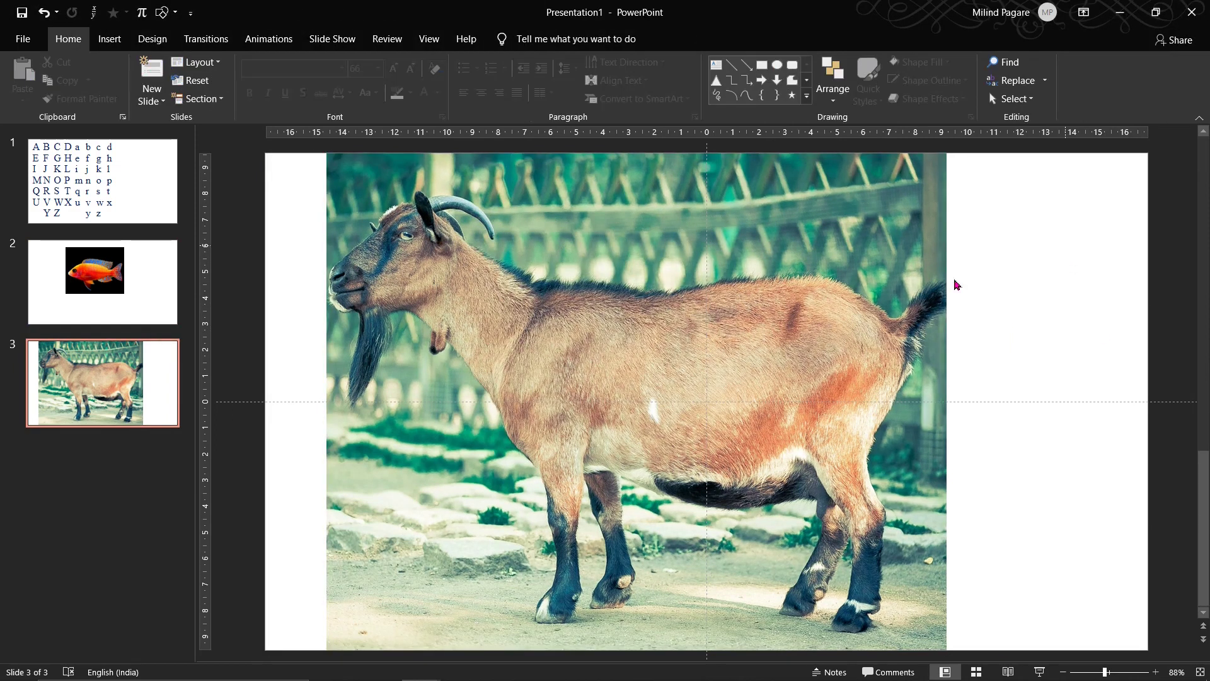
left_click(691, 378)
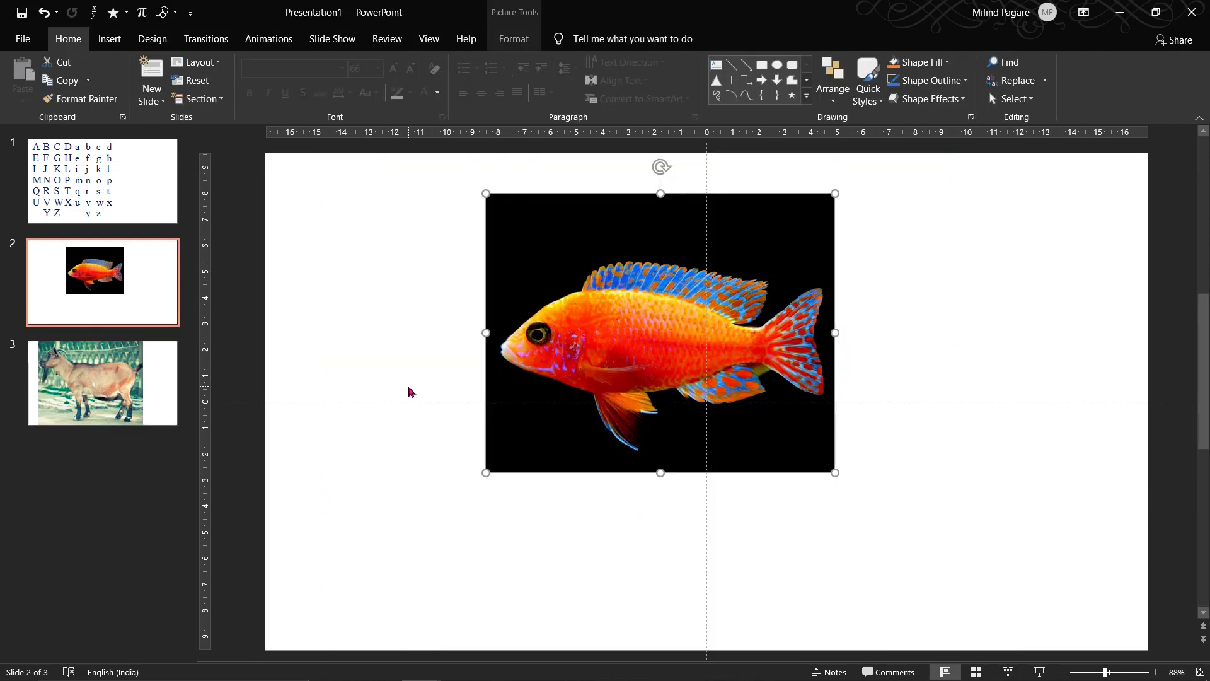
Step: Paste the fish photo onto the alphabet slide, shrink it, and place it top right
key("Page_Up")
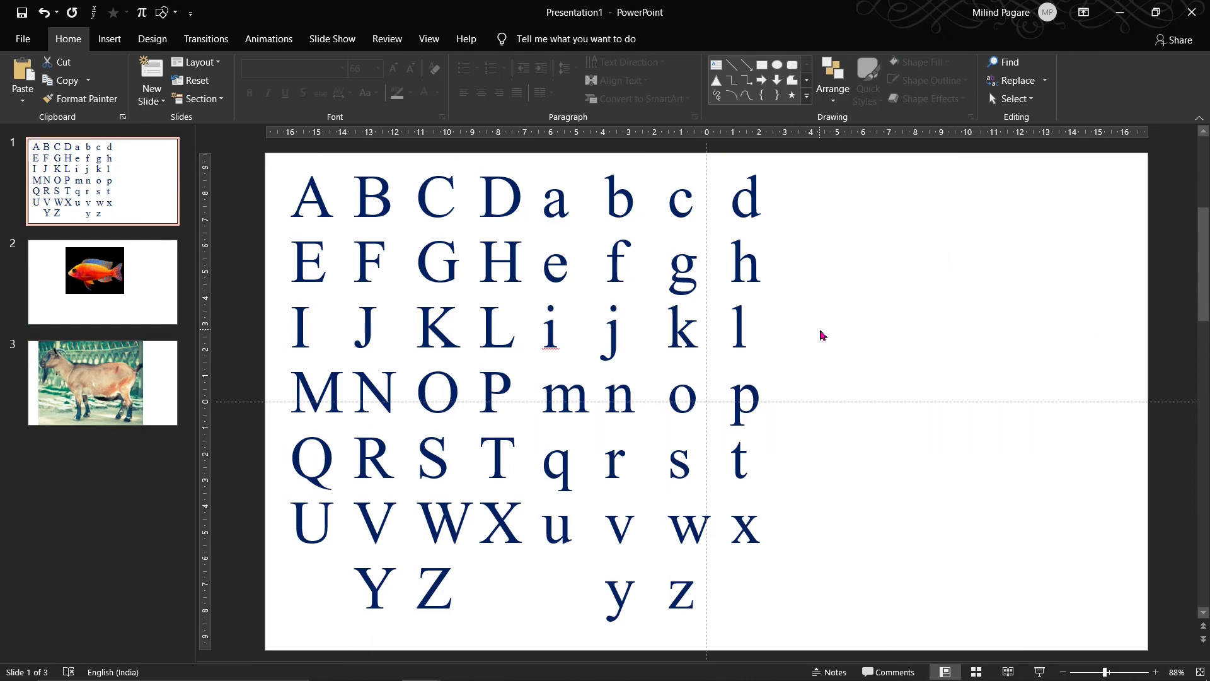
key("ctrl+v")
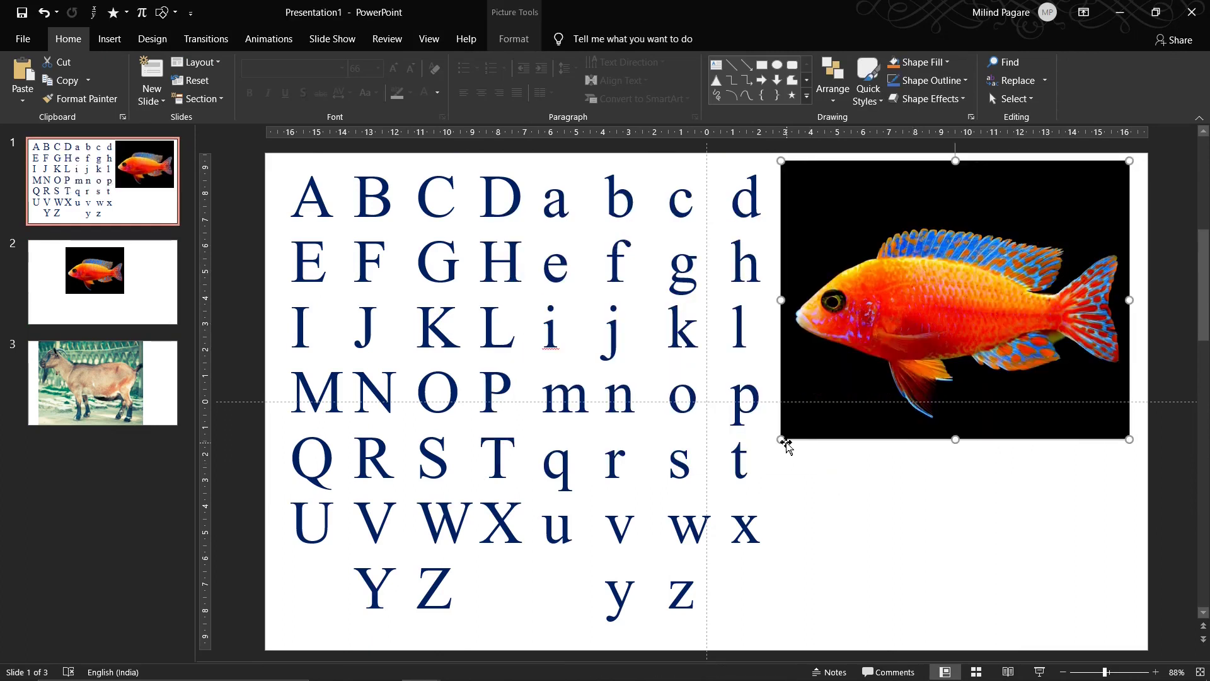
left_click_drag(782, 439, 871, 367)
mouse_move(1036, 251)
left_mouse_down()
mouse_move(997, 259)
mouse_move(994, 271)
left_mouse_up()
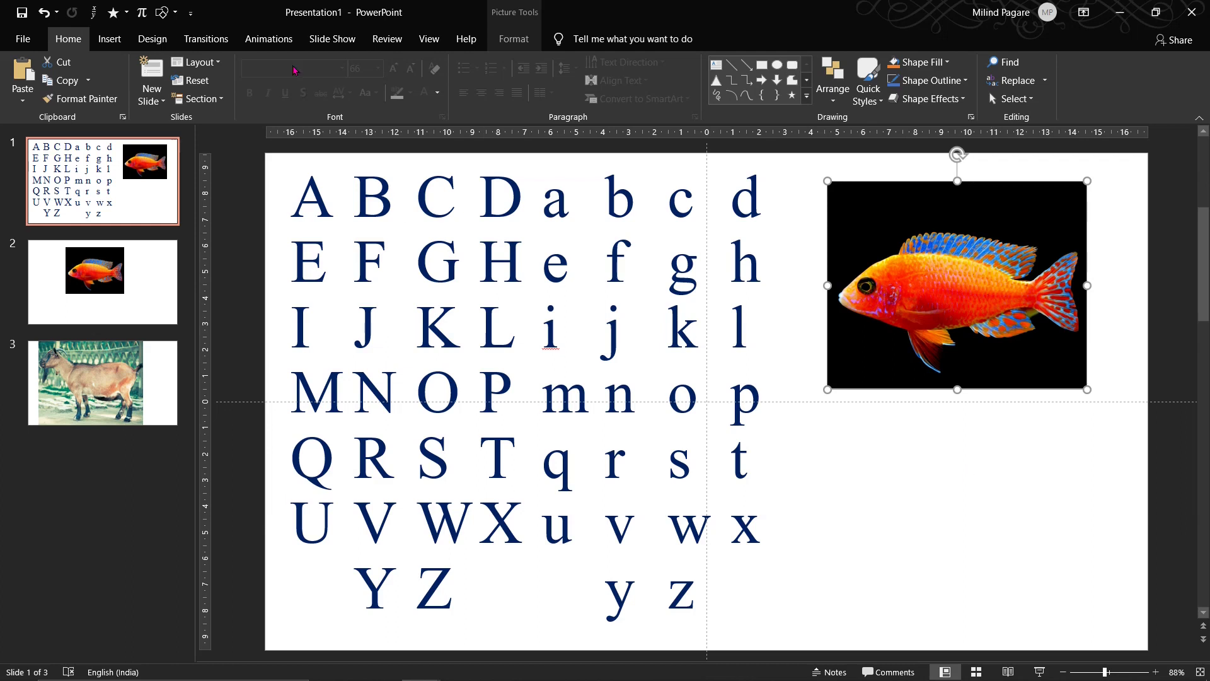
left_click(272, 41)
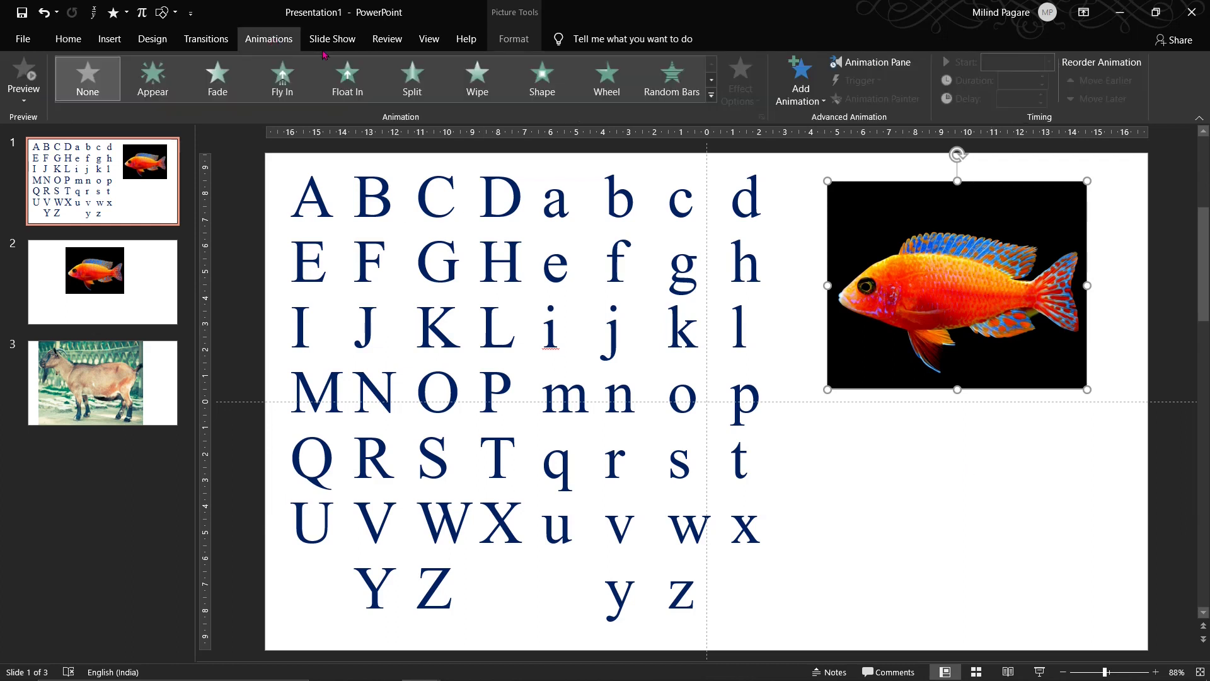
Step: Give the letter F a Lines motion path ending below the fish photo
left_click(876, 65)
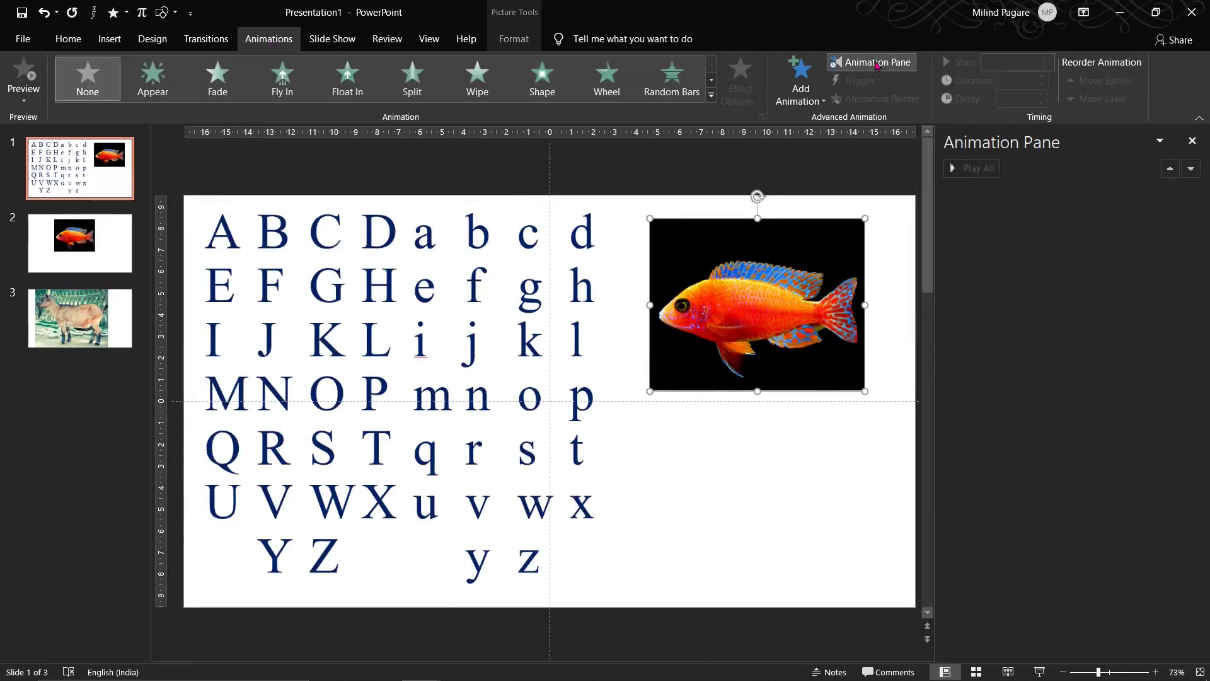
left_click(268, 285)
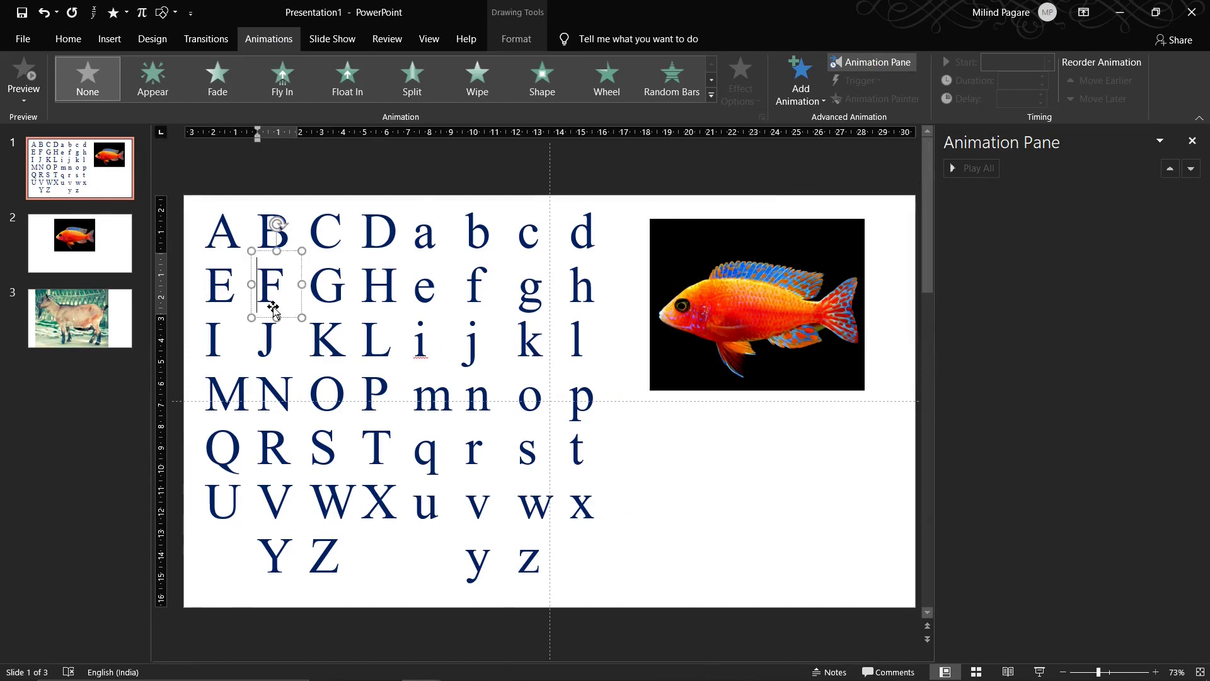
left_click(711, 95)
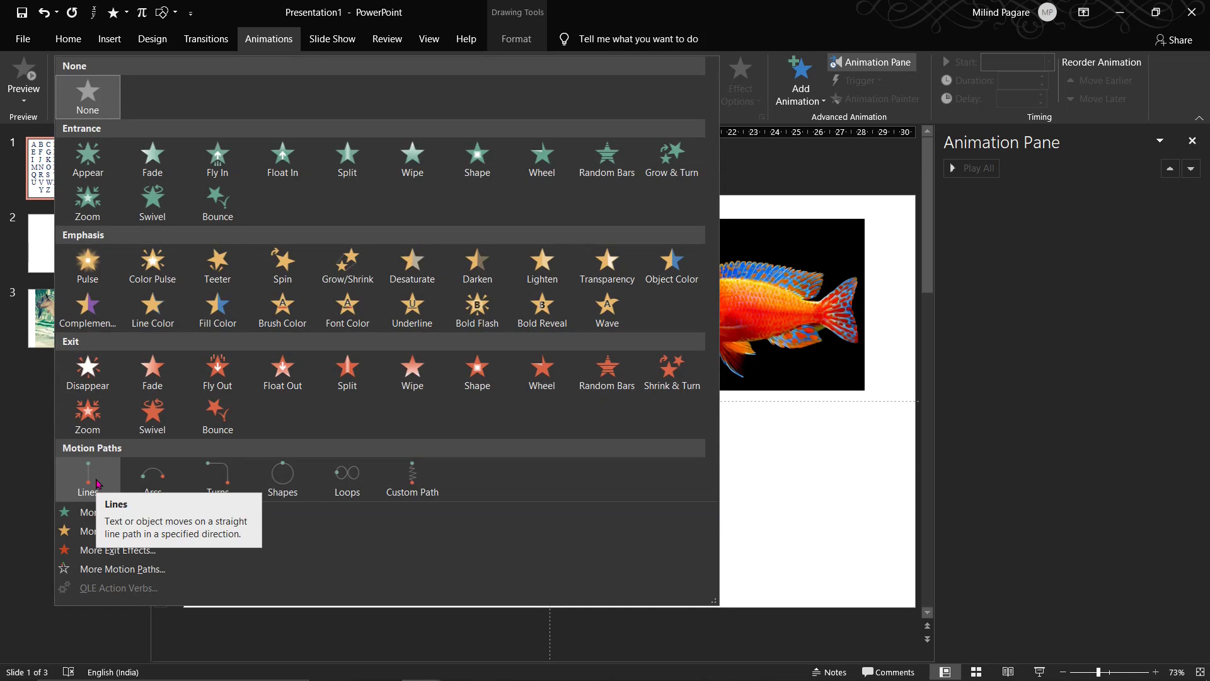
left_click(88, 479)
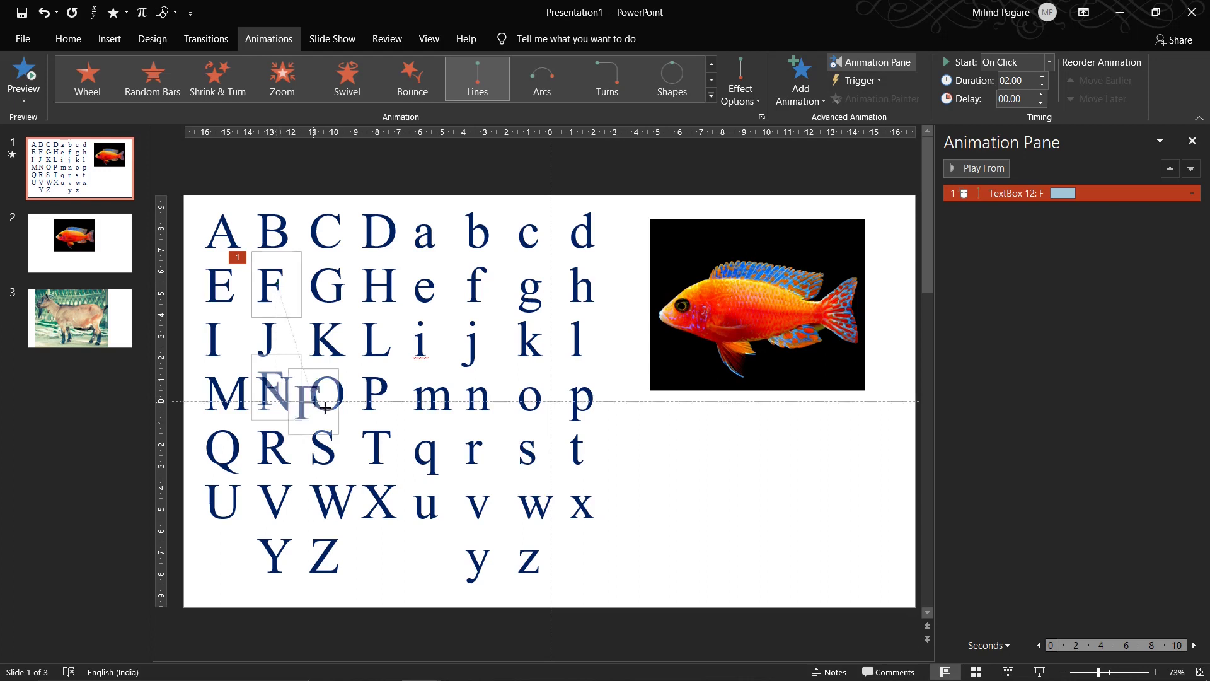
left_click_drag(275, 387, 681, 465)
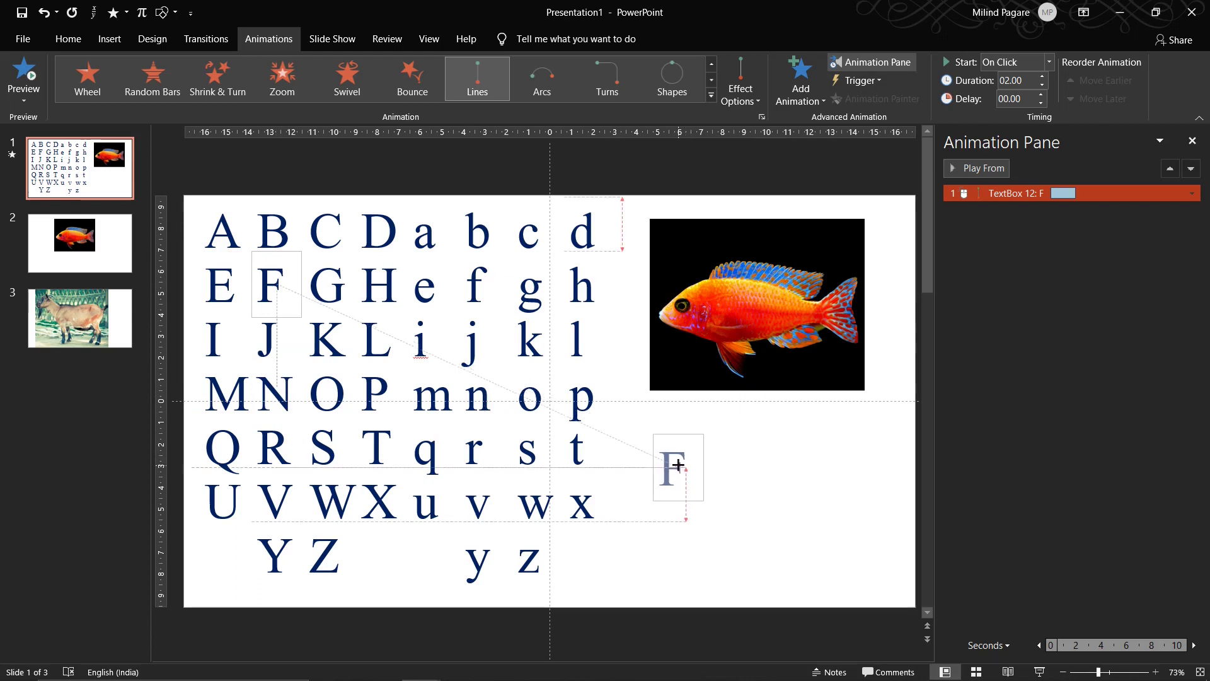
left_click(278, 295)
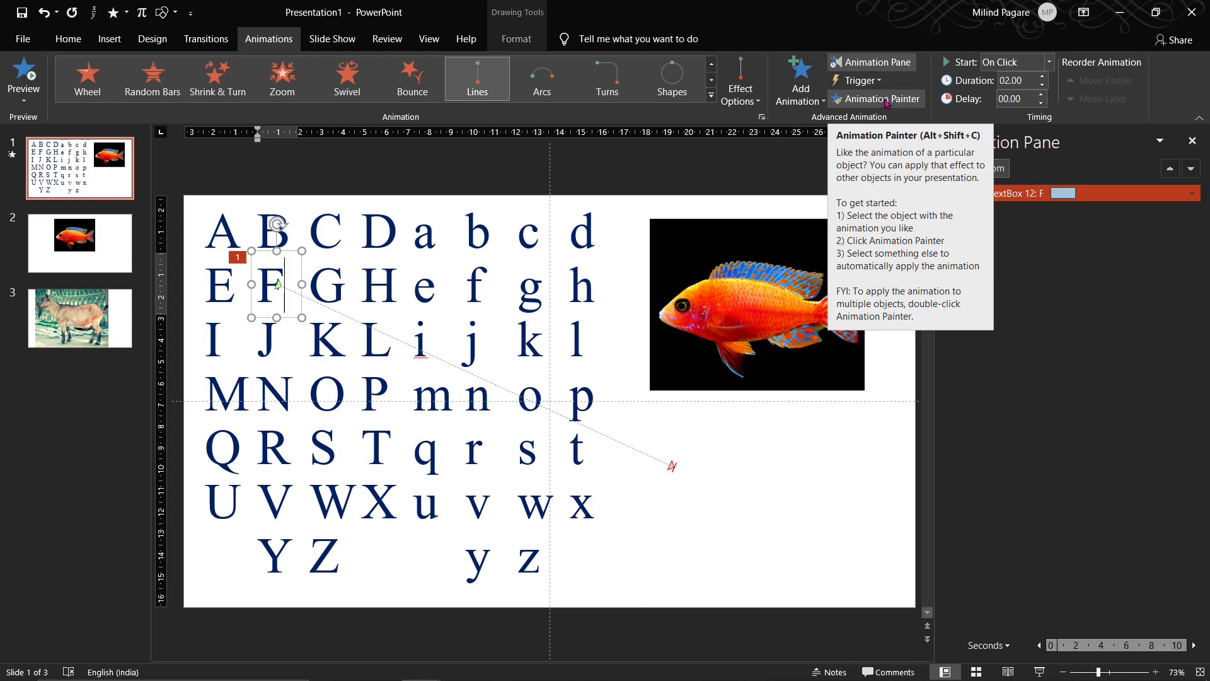
left_click(885, 103)
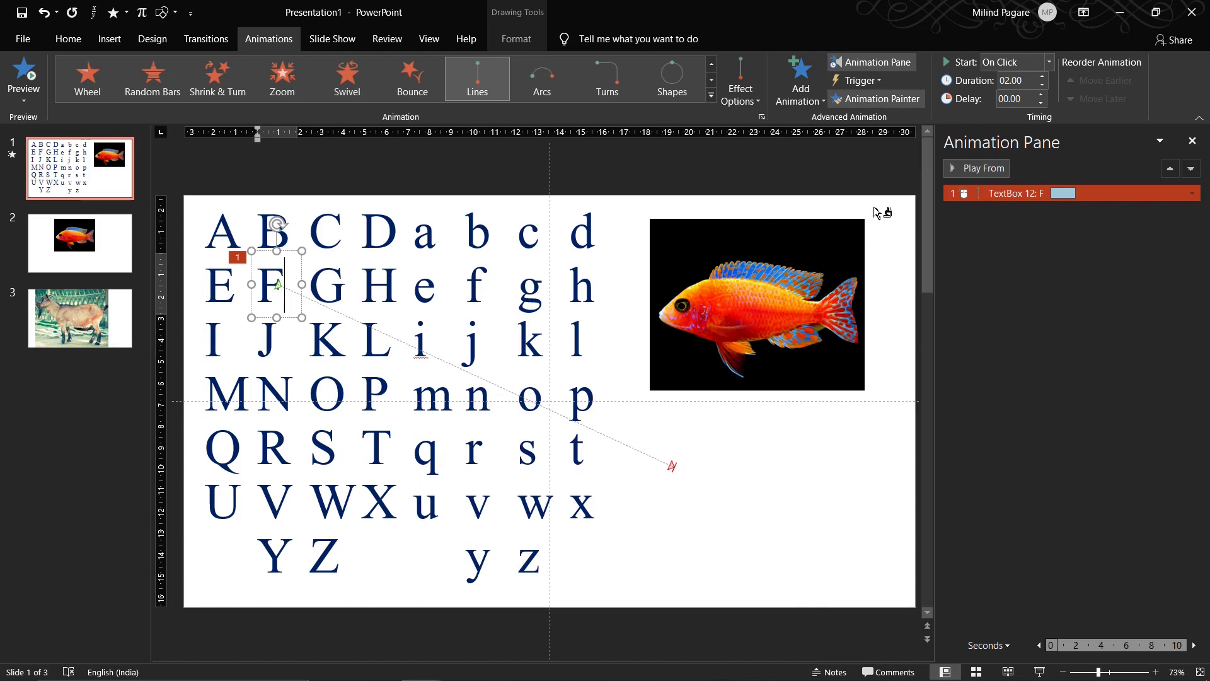
Step: Apply the Lines motion path to the letter i and move its end beside F
left_click(422, 353)
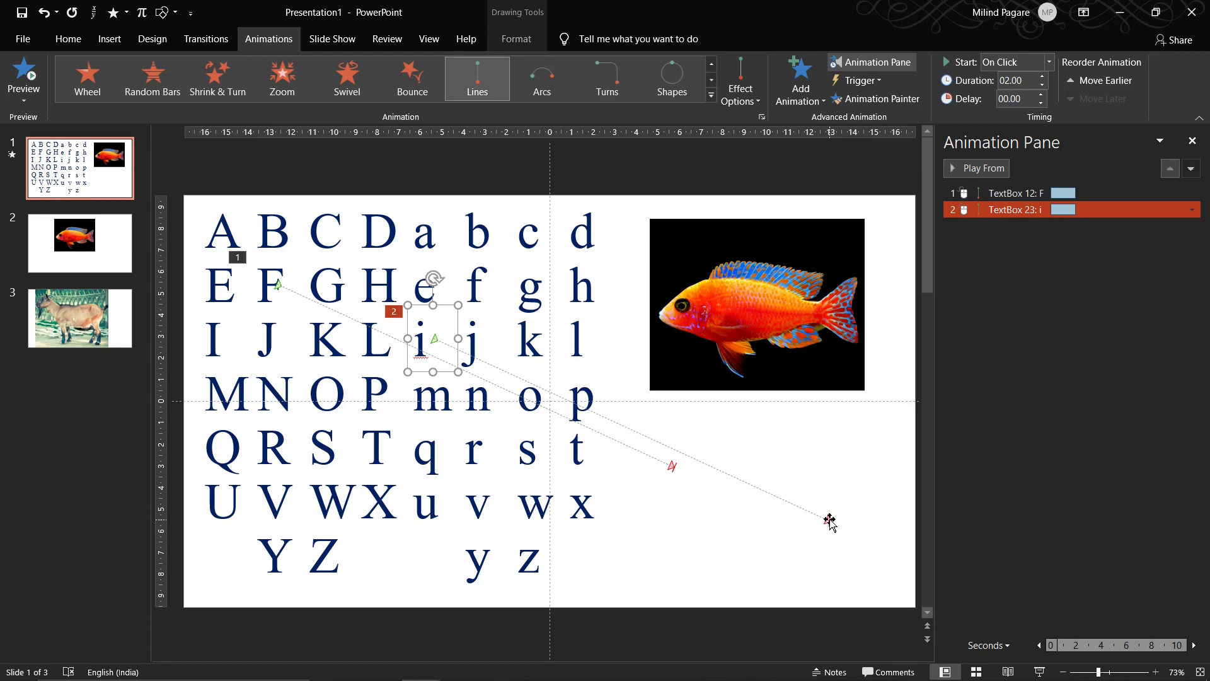
left_click(829, 521)
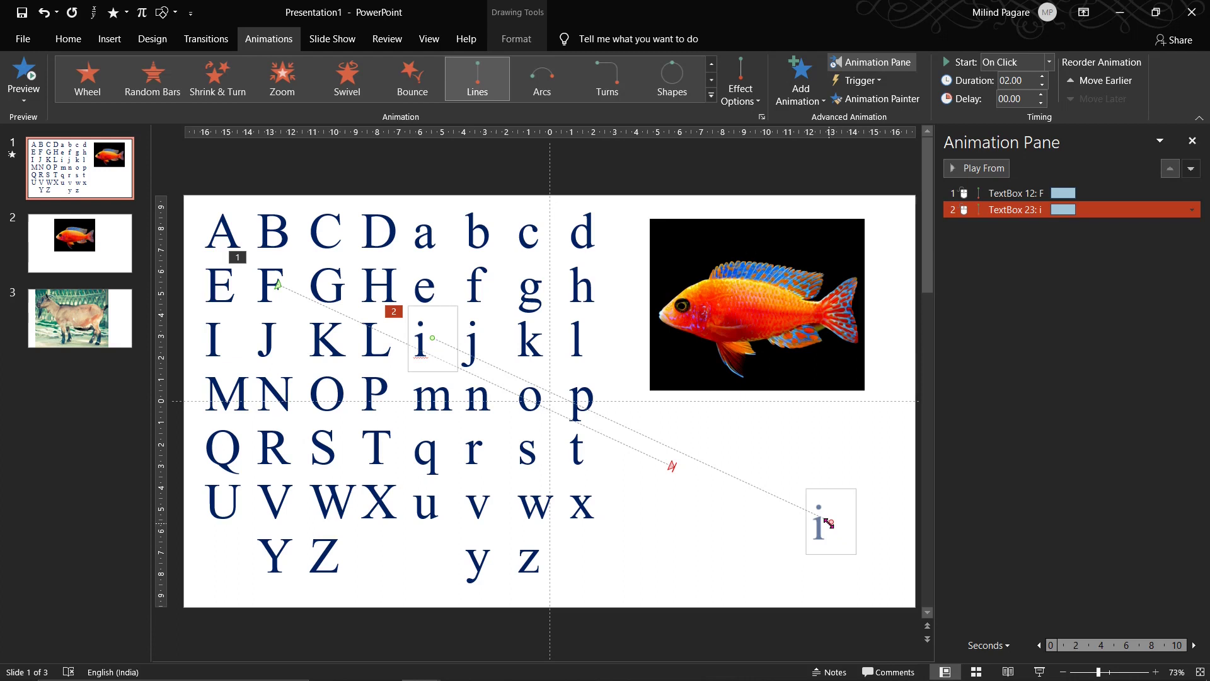
mouse_move(829, 523)
left_mouse_down()
mouse_move(776, 506)
mouse_move(747, 467)
left_mouse_up()
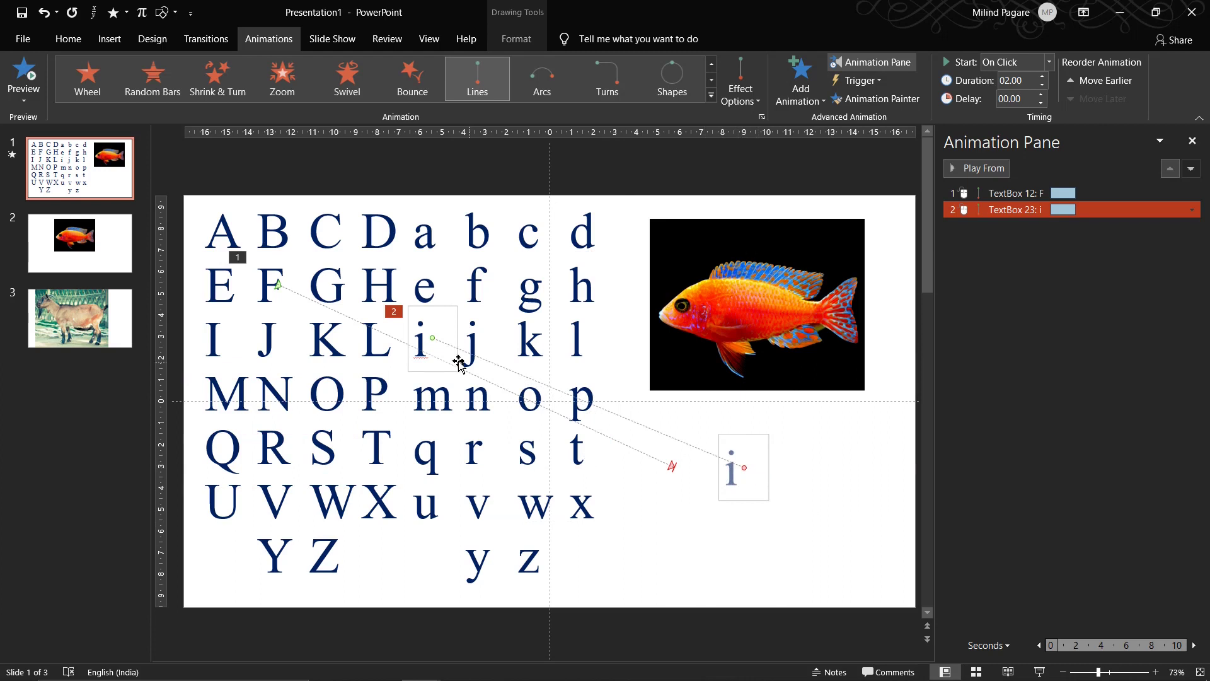
left_click(423, 344)
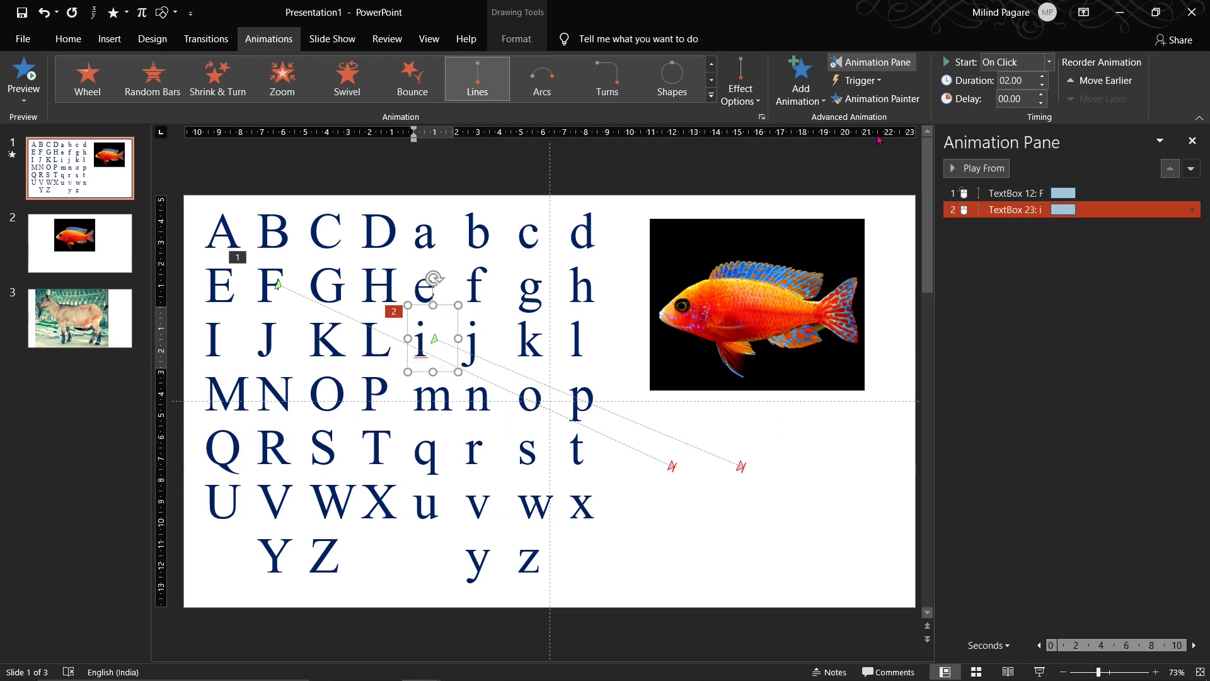
Step: Copy the animation to the letter s and place its path end after i
left_click(895, 100)
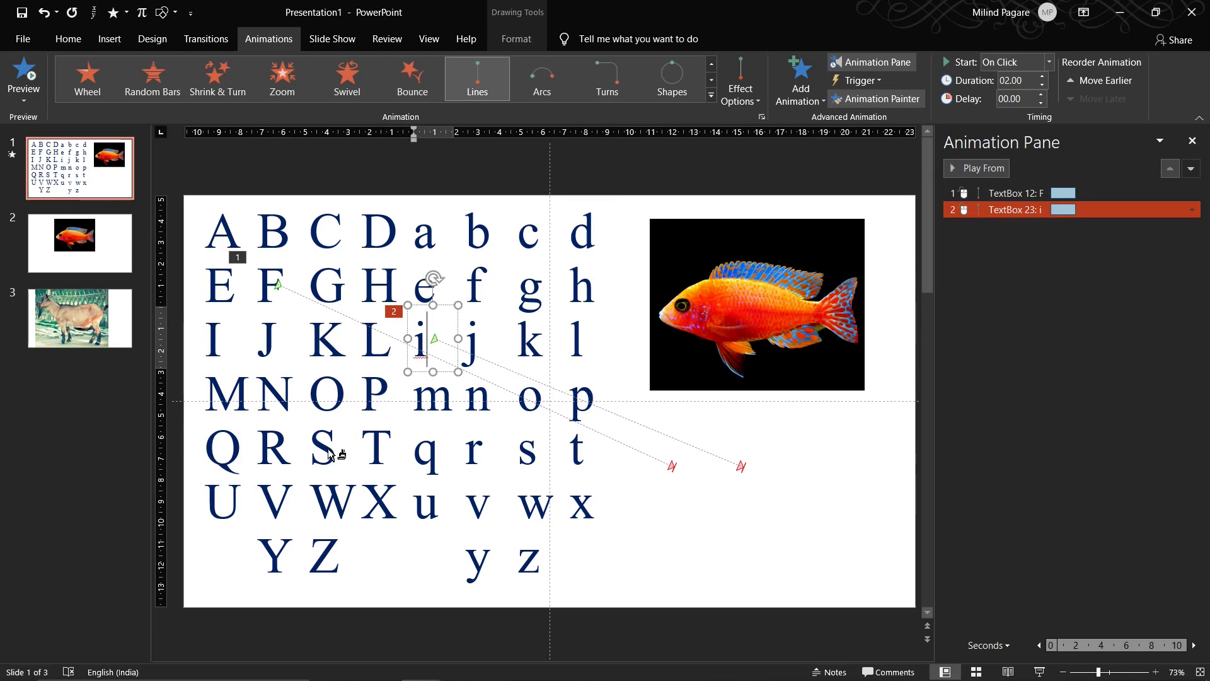
left_click(528, 448)
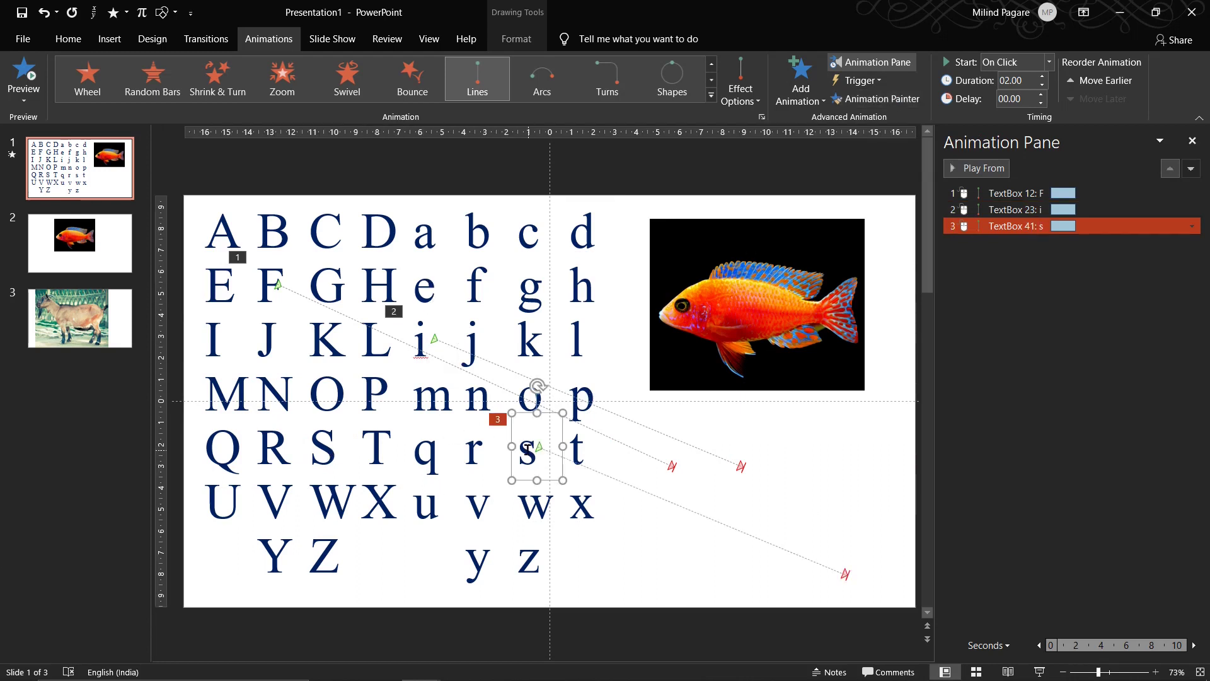
left_click(845, 576)
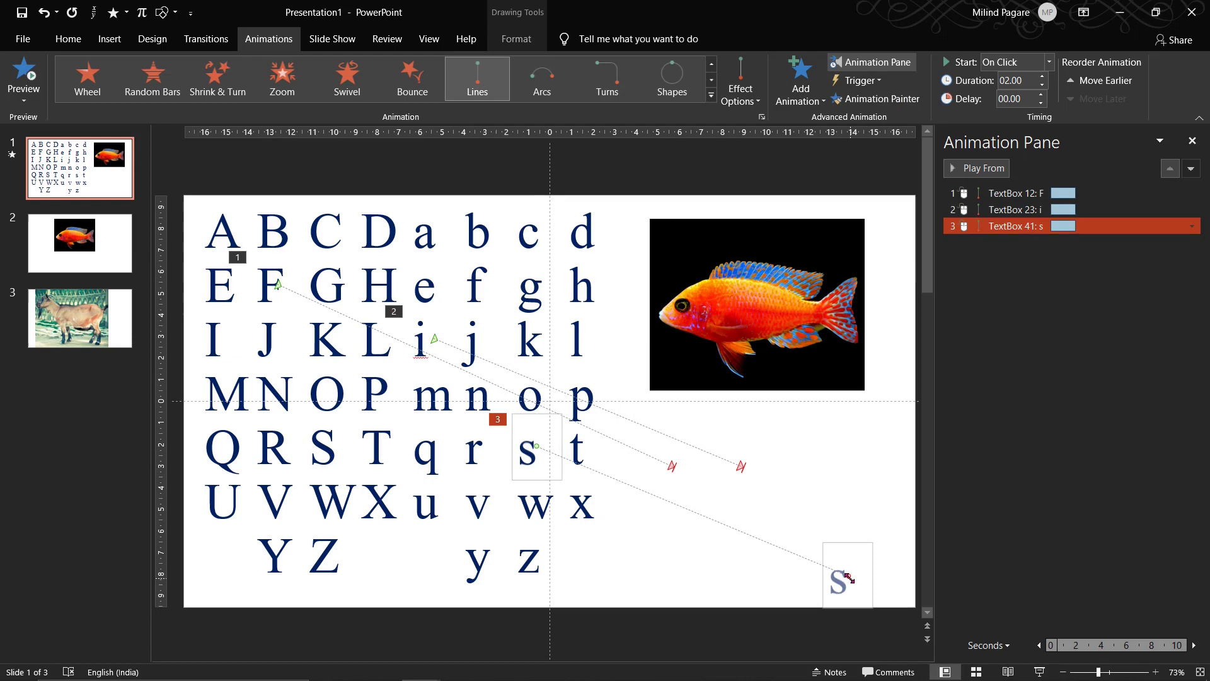
left_click_drag(845, 576, 810, 468)
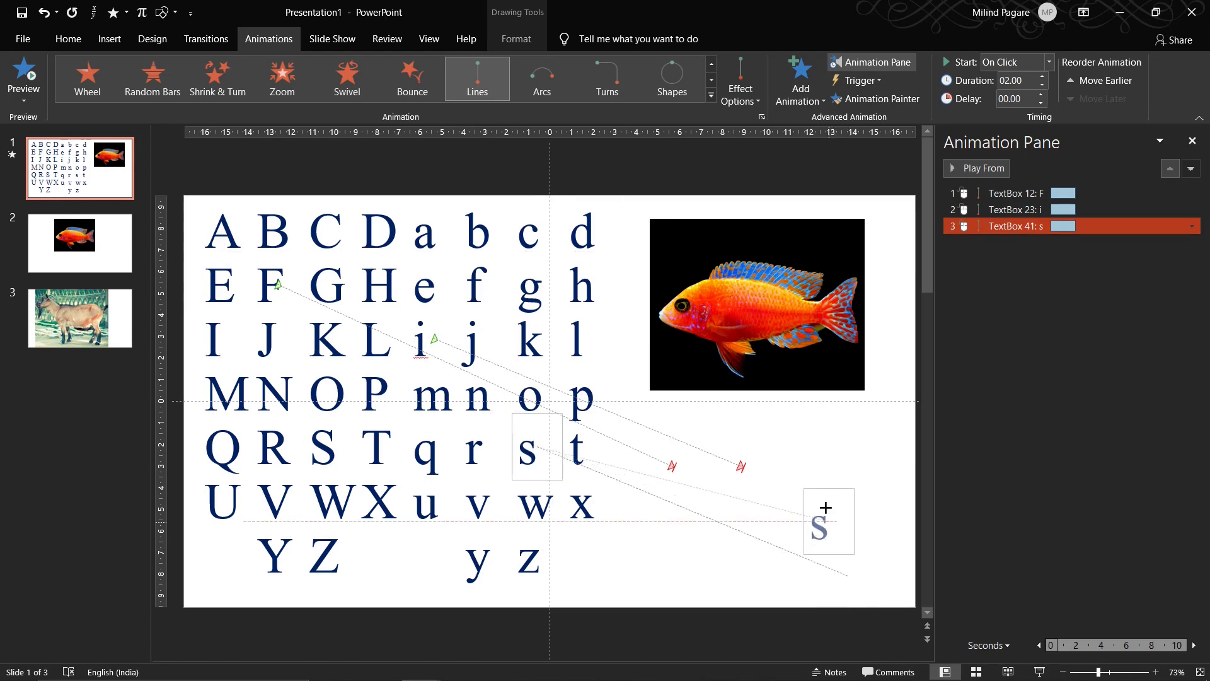
left_click_drag(810, 468, 809, 469)
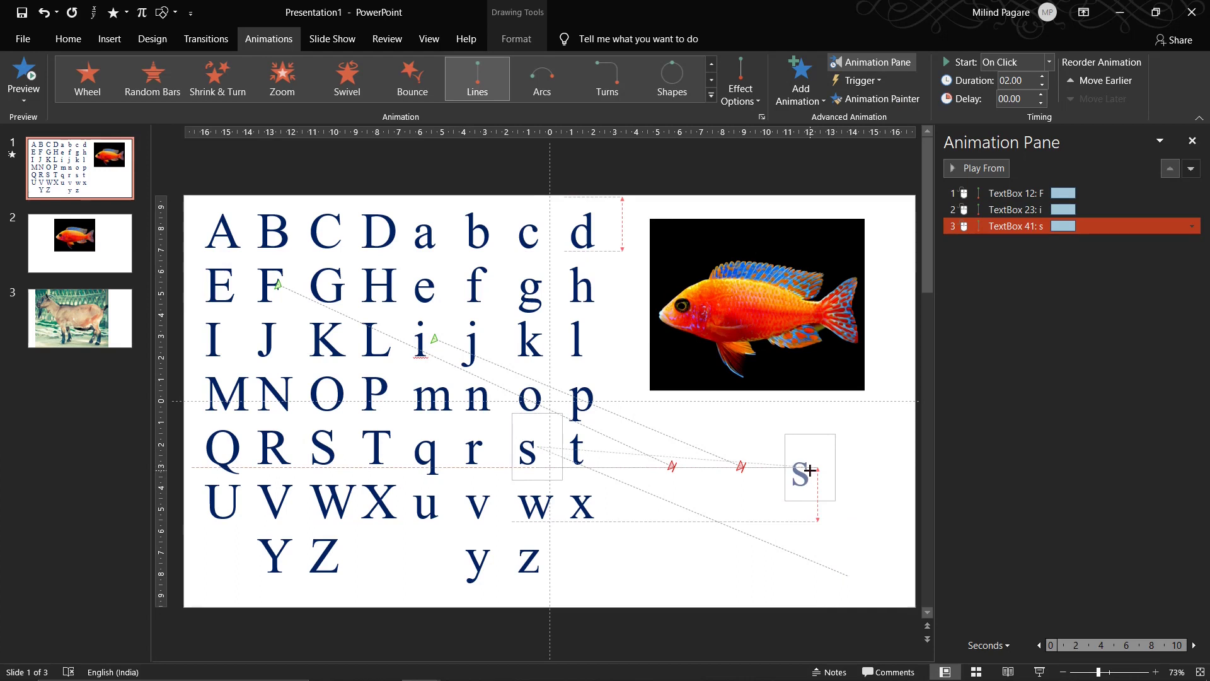
left_click_drag(810, 470, 810, 467)
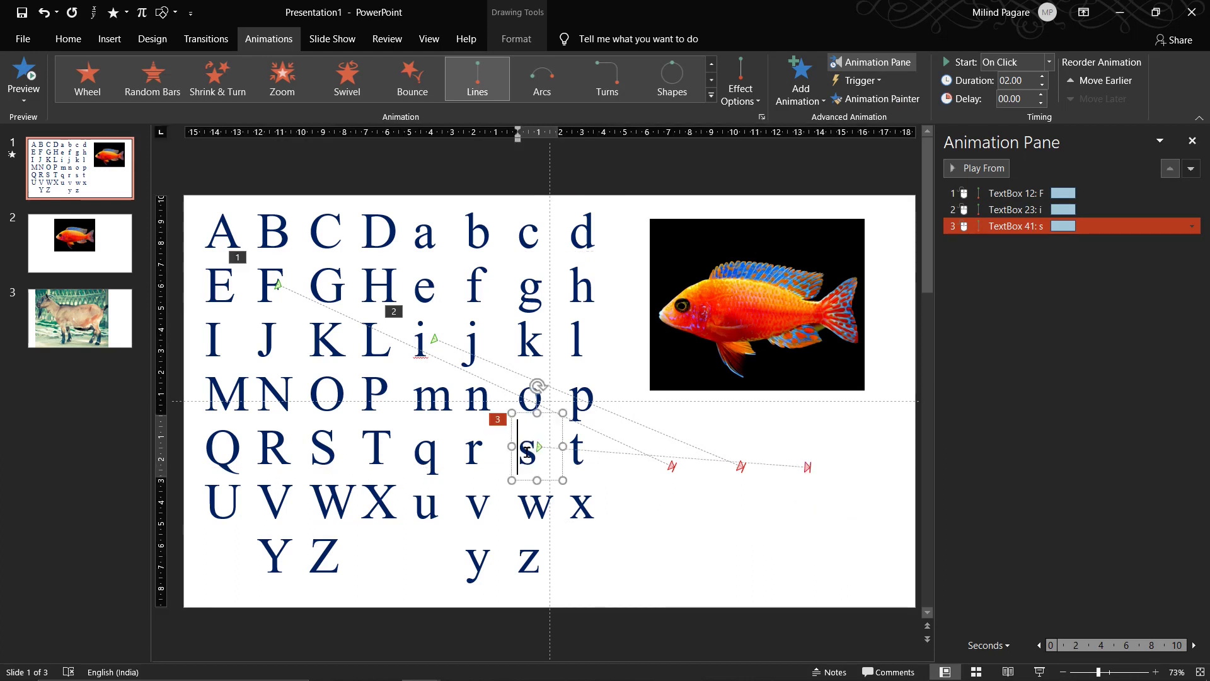
Step: Copy the animation to the letter h and end its path after s, spelling Fish
left_click(895, 99)
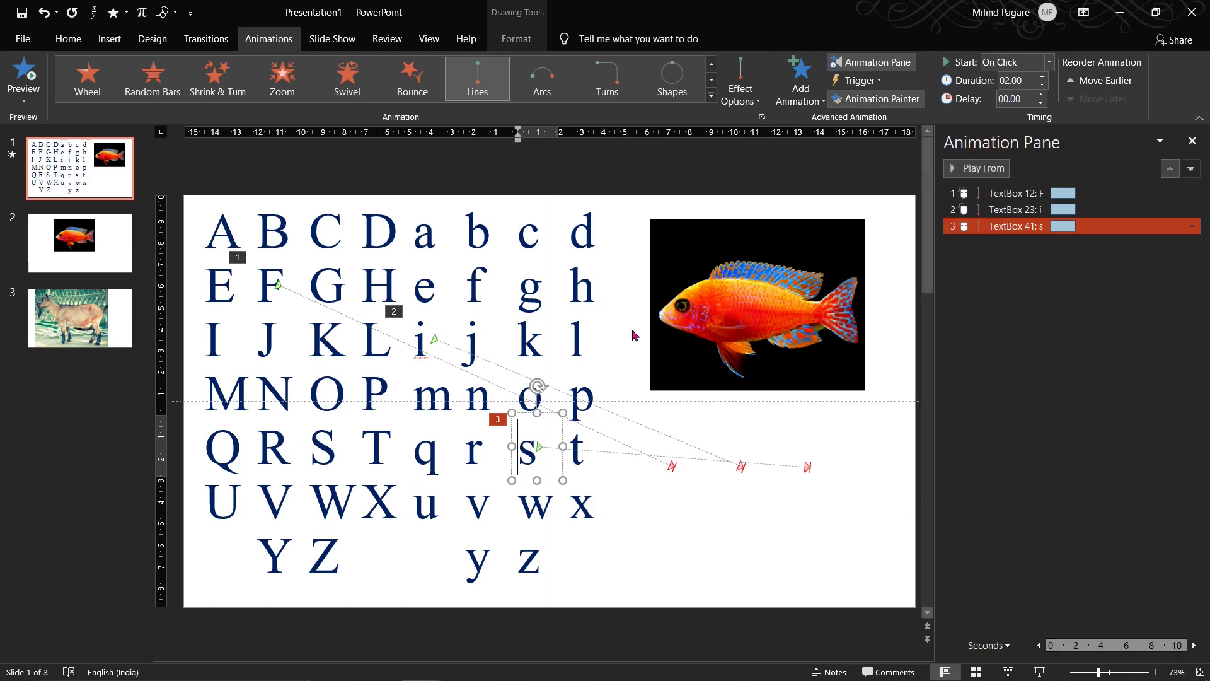
left_click(585, 290)
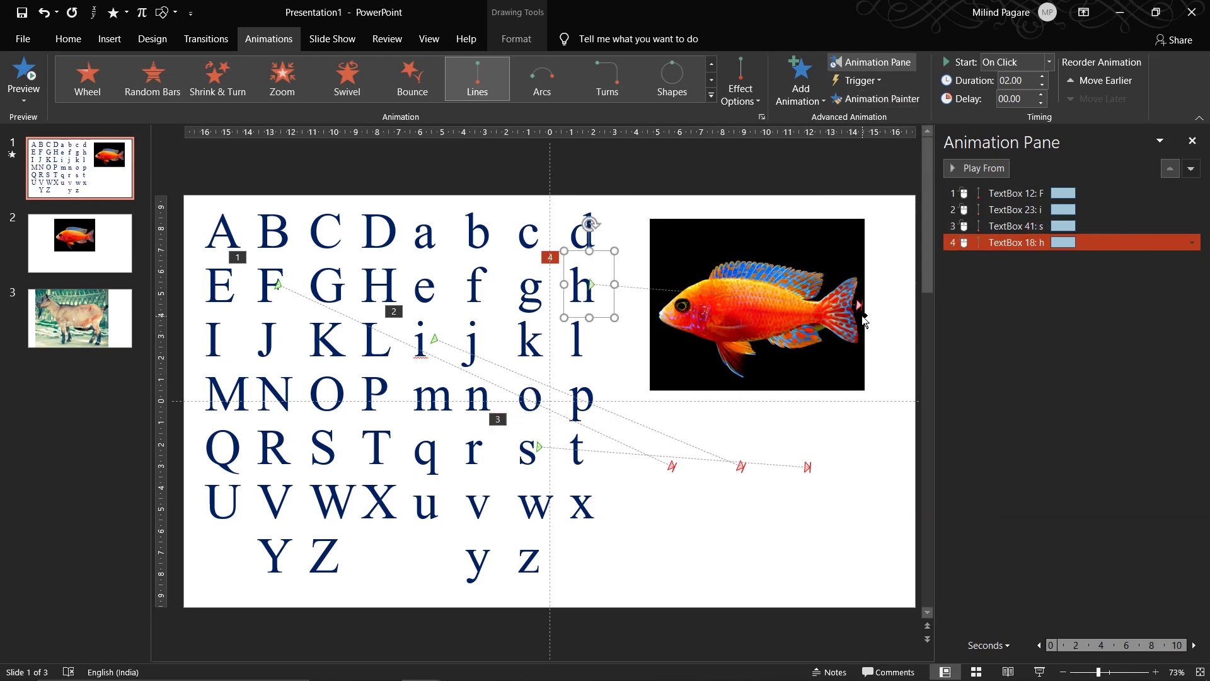
left_click_drag(860, 307, 861, 307)
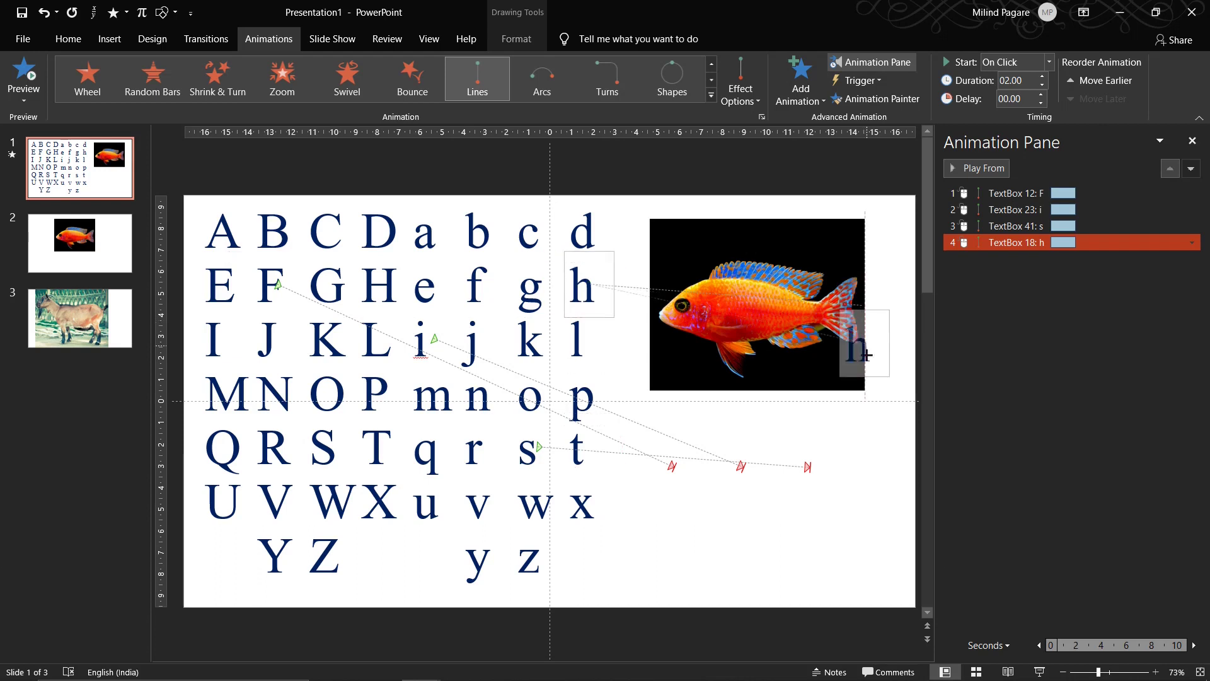
left_click_drag(862, 307, 863, 465)
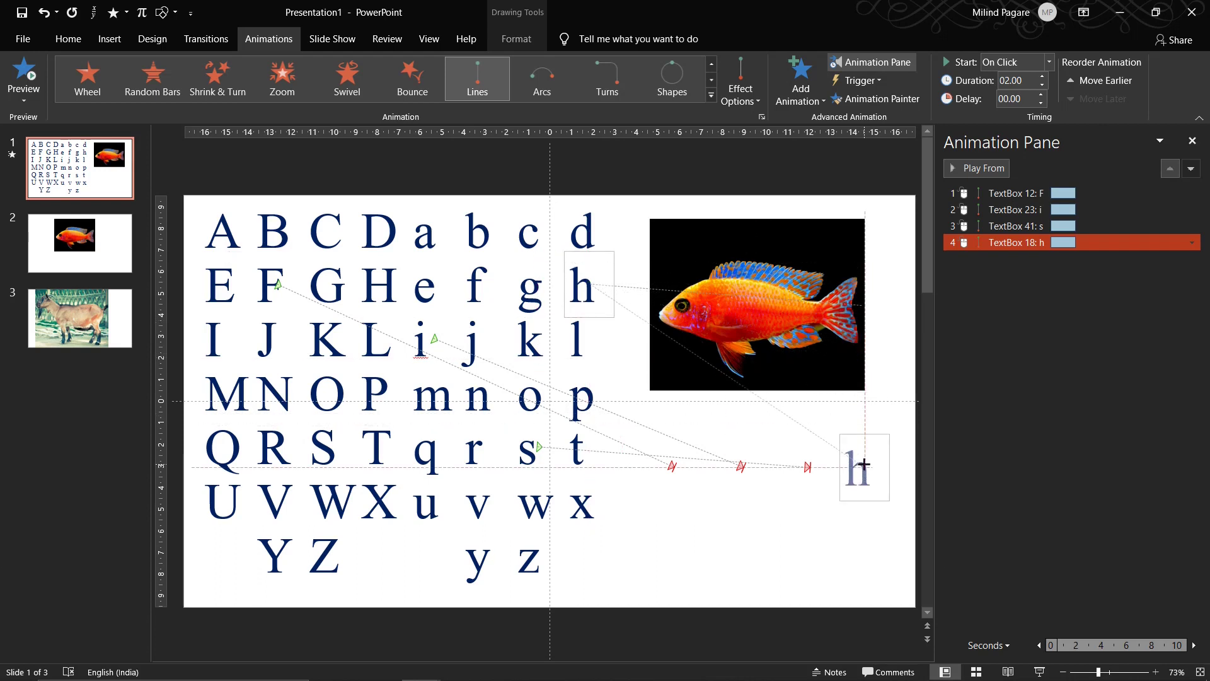
left_click_drag(863, 465, 864, 466)
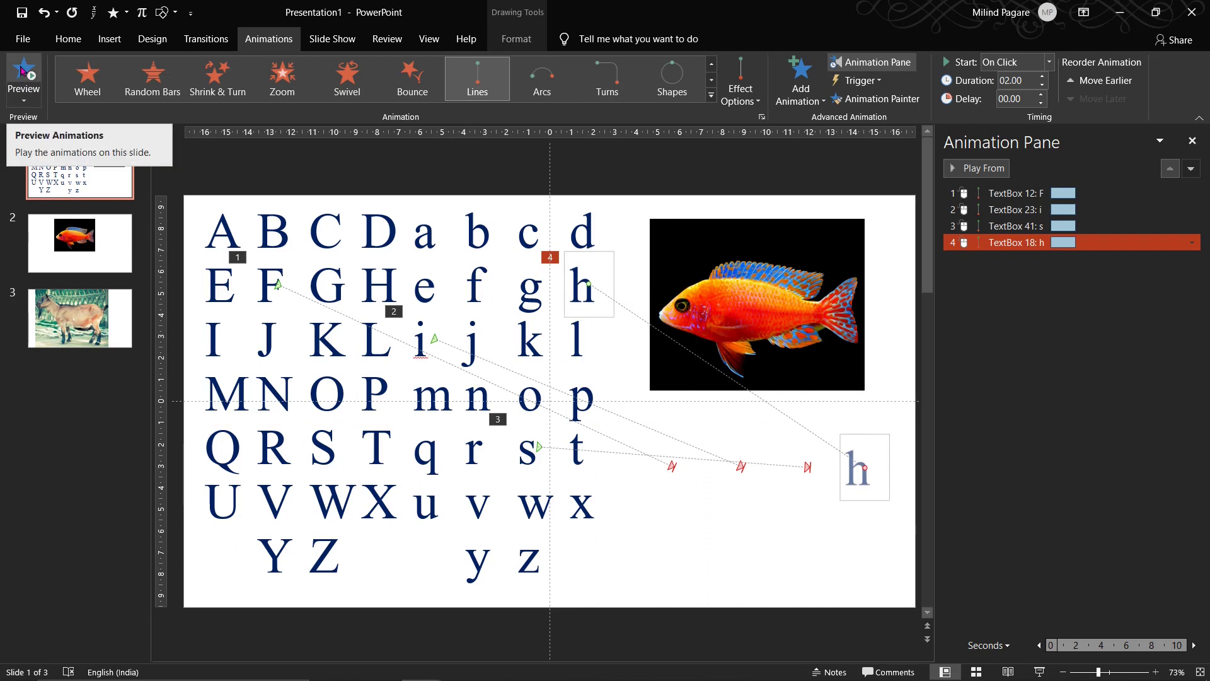
left_click(23, 71)
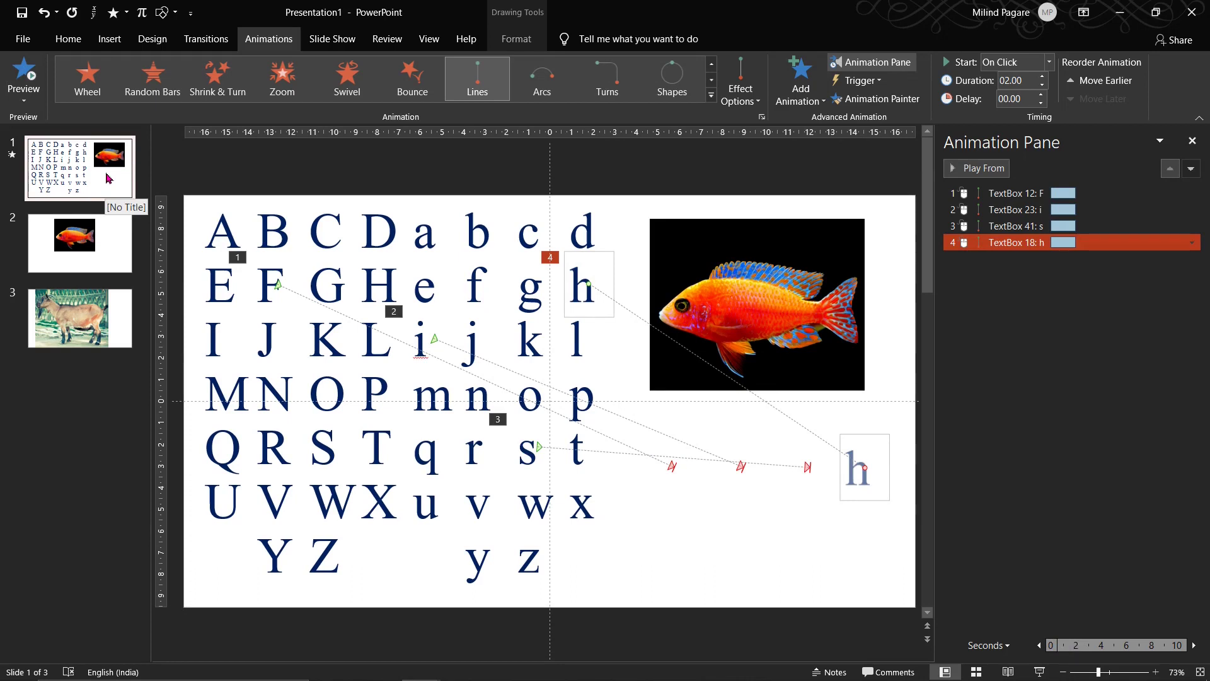
Step: Duplicate the animated alphabet slide with Ctrl+D as a new slide 2
key("ctrl+d")
left_click(770, 307)
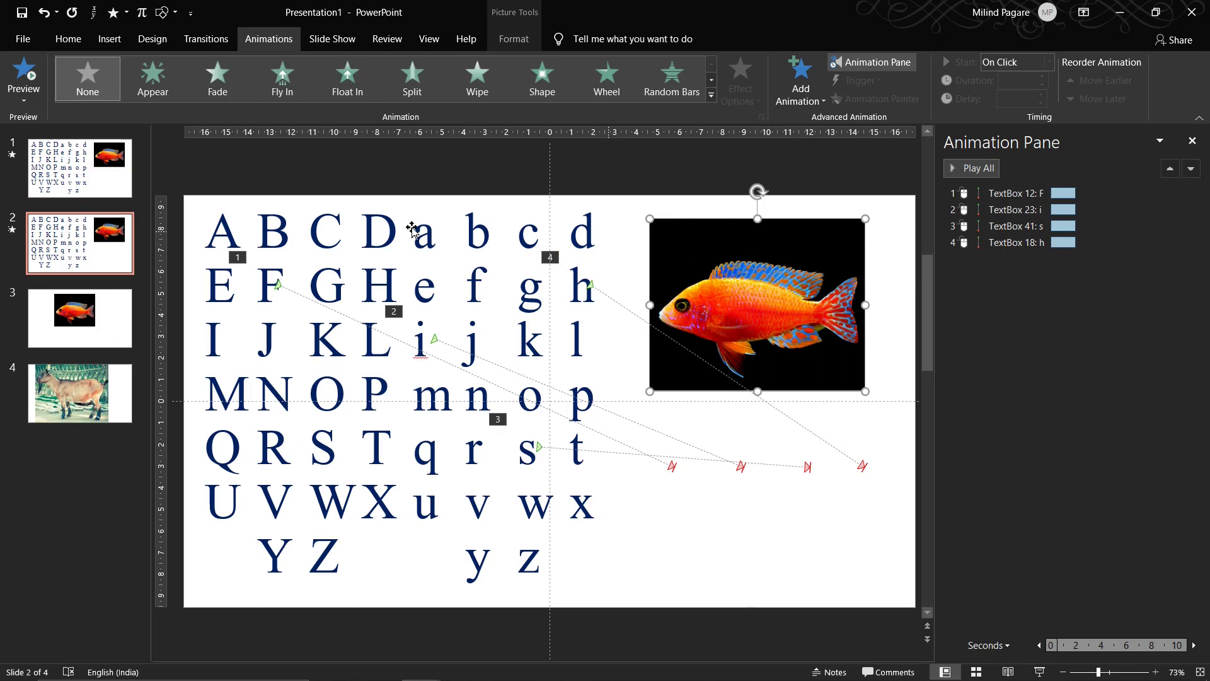
Step: Bring the goat photo from slide 4 over to slide 2
scroll(412, 231, "down", 2)
left_click(498, 365)
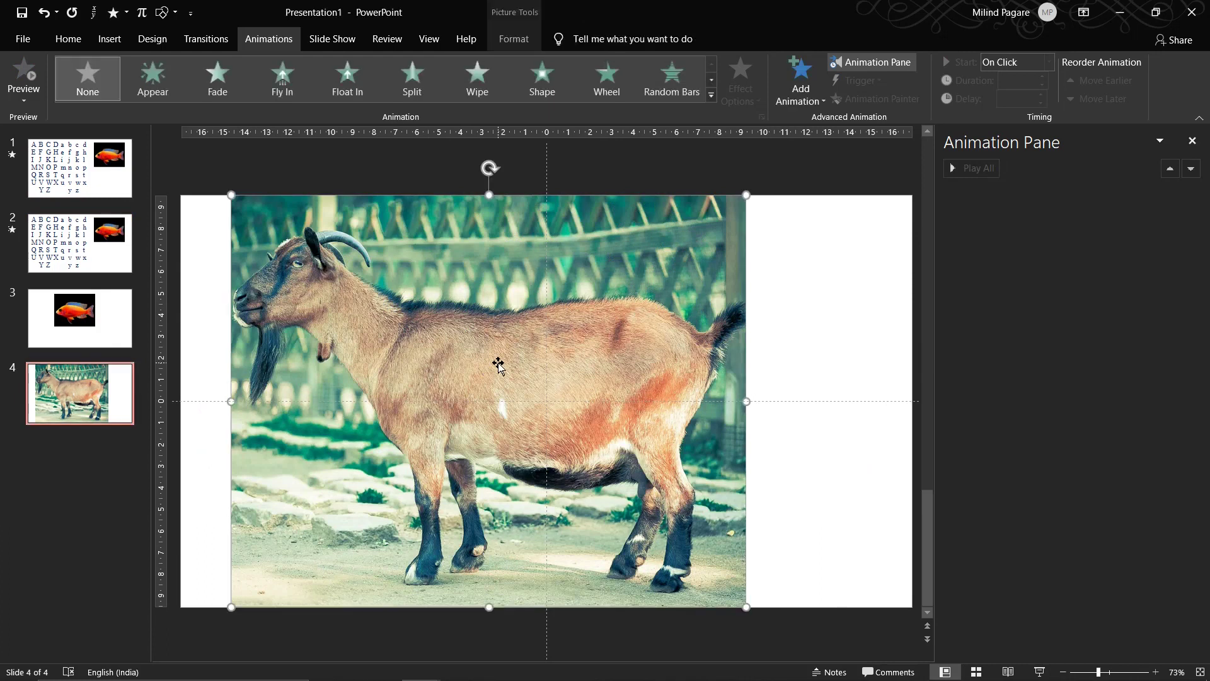
left_click_drag(498, 365, 502, 366)
left_click_drag(502, 367, 112, 252)
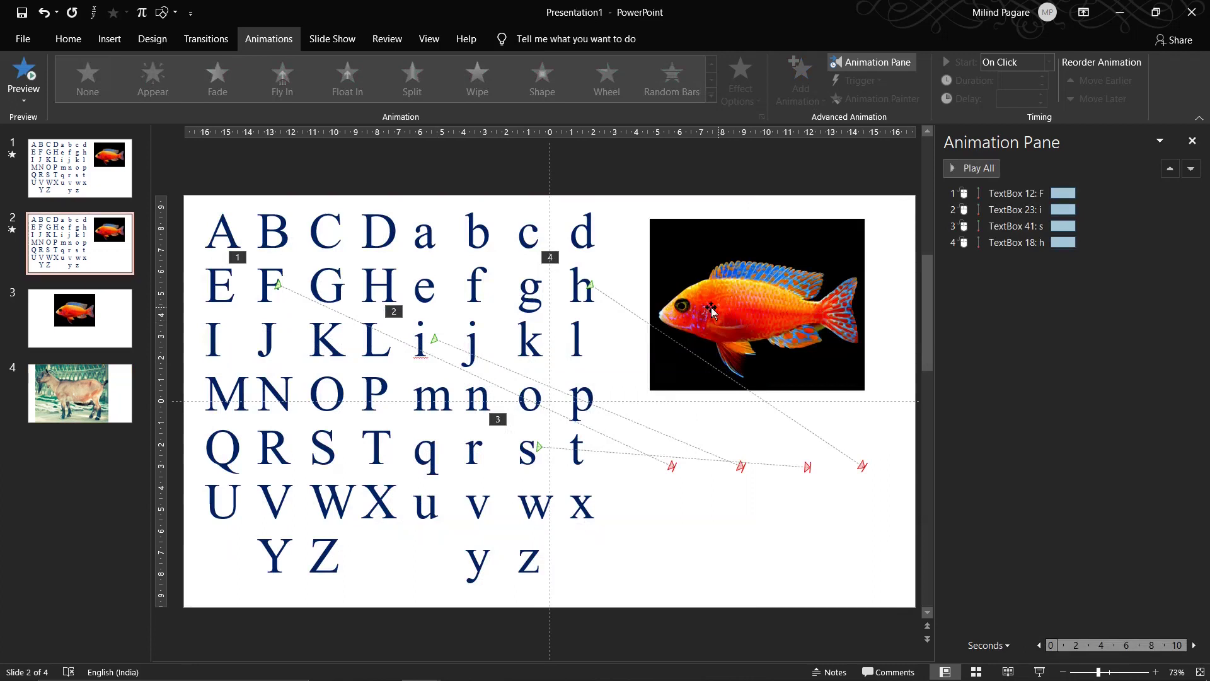
Step: Replace slide 2's fish photo with the goat photo, keeping the letter animations
left_click(738, 295)
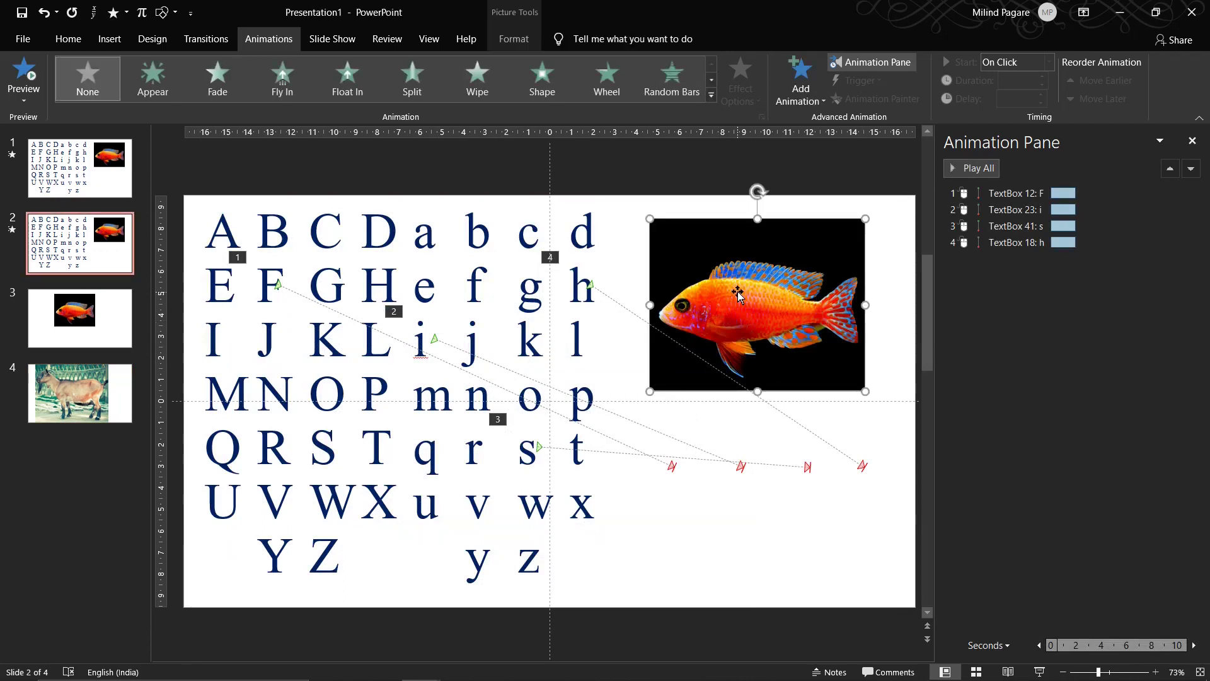
right_click(738, 295)
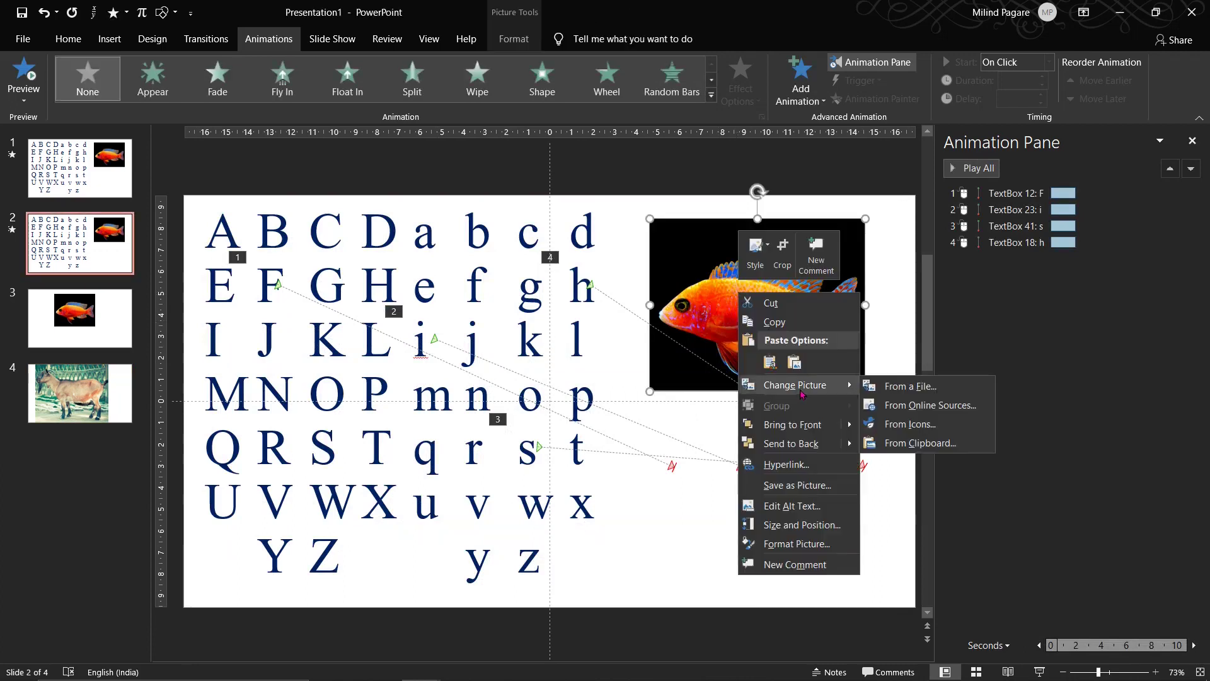
left_click(917, 444)
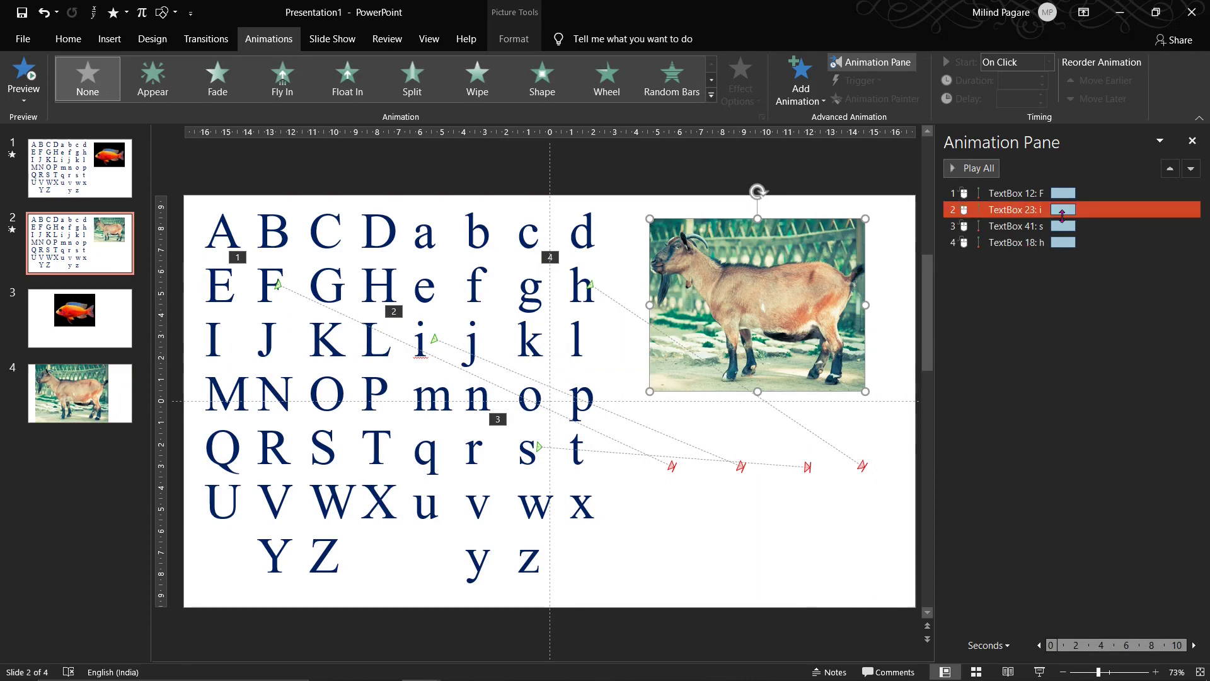
left_click(1039, 196)
left_click(1039, 194)
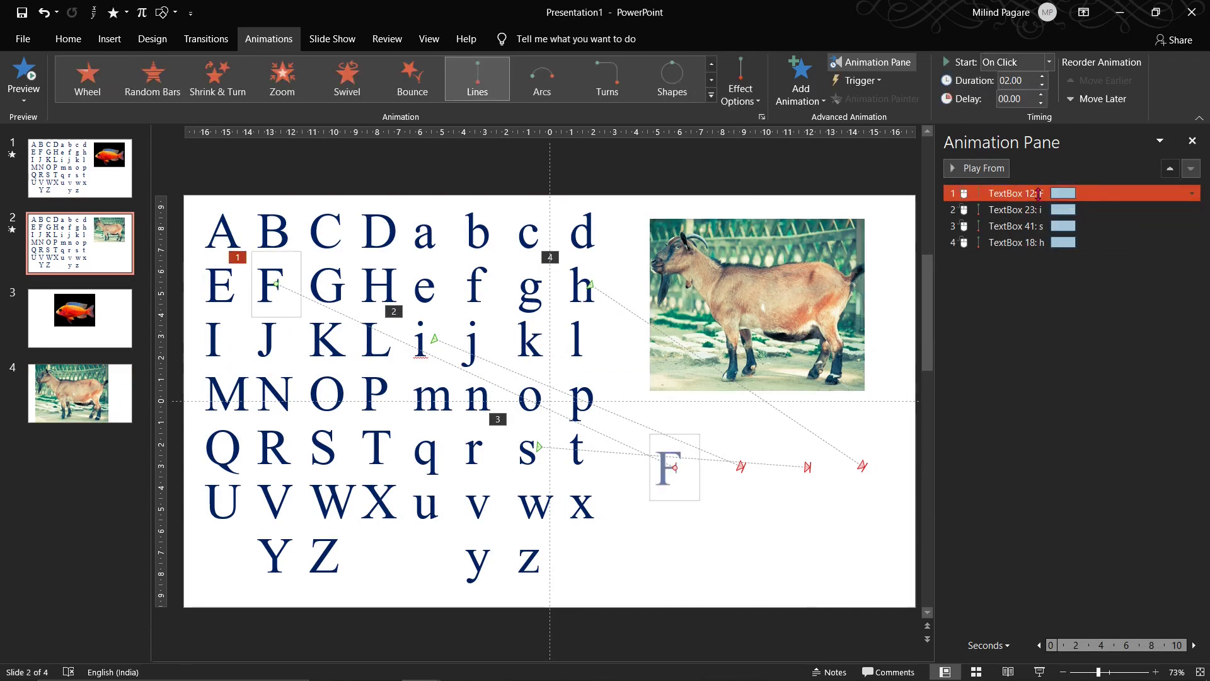
Step: Delete all four copied Fish letter animations from slide 2
left_click(1034, 243, "shift")
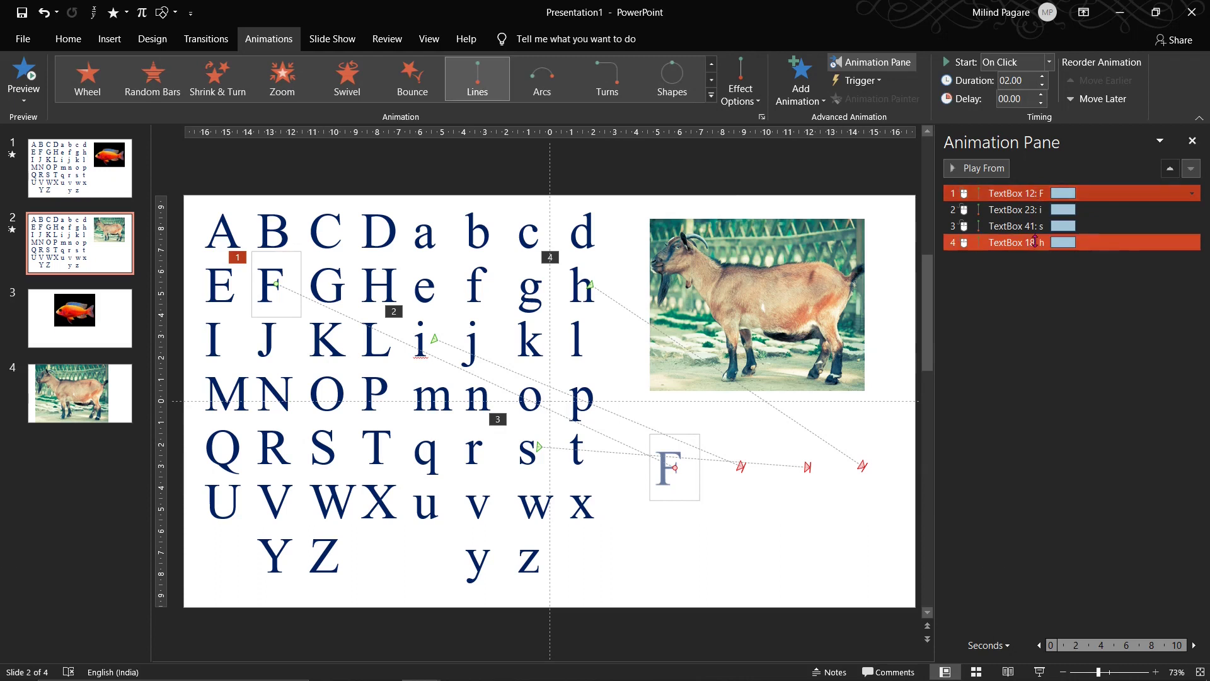
key("Delete")
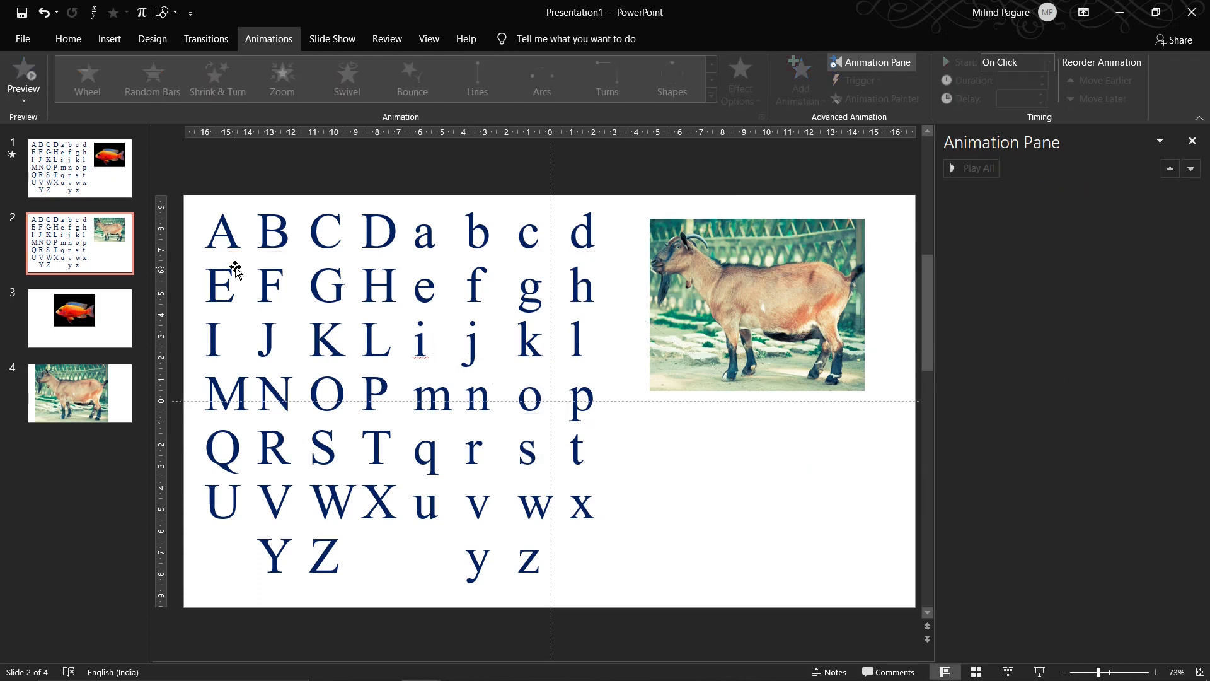
left_click(331, 286)
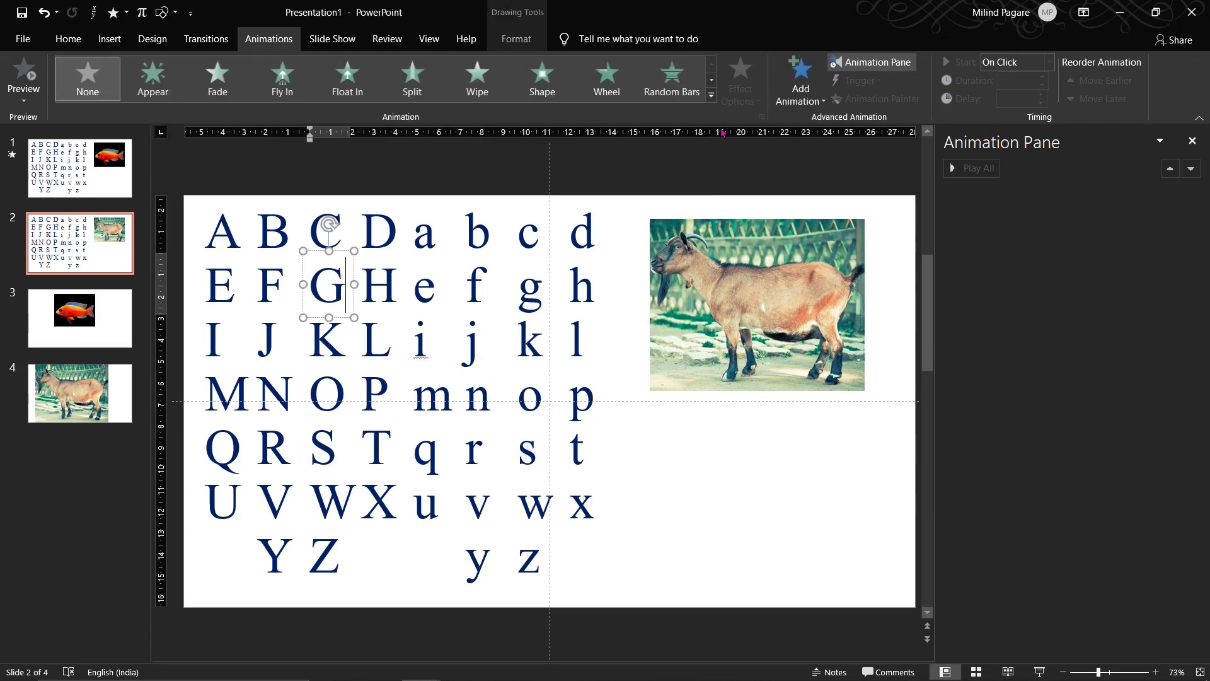
Step: Give G, o, a, t Lines motion paths ending in a row below the goat, then preview
left_click(711, 95)
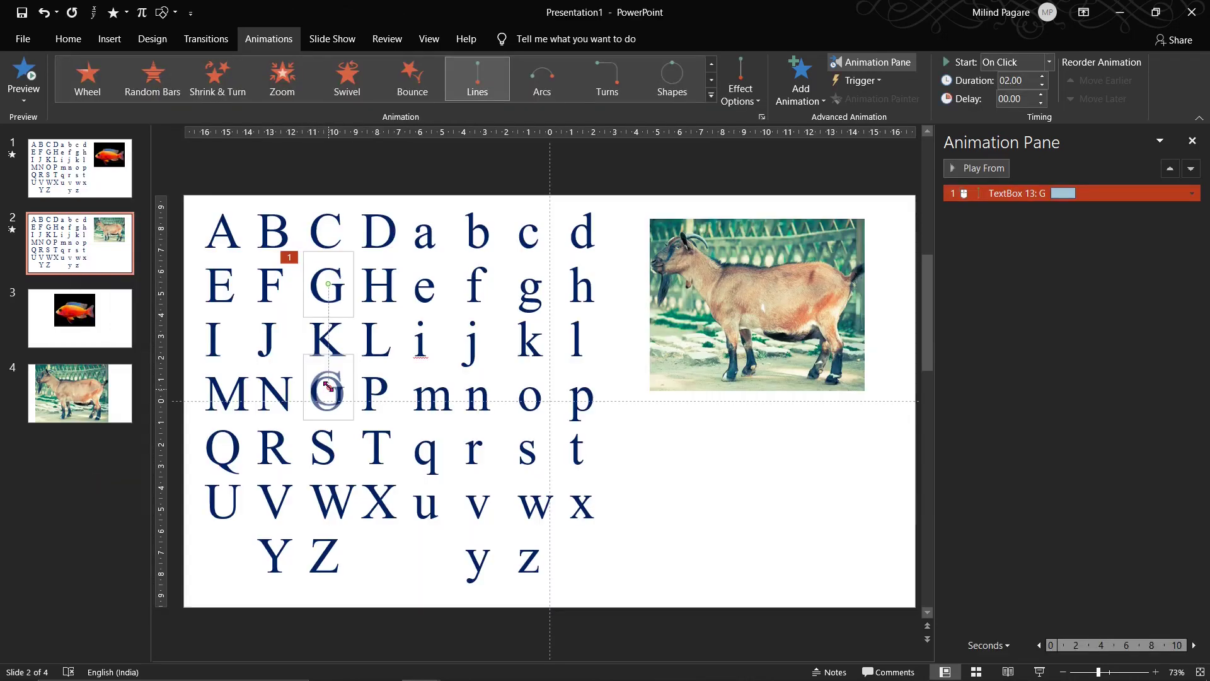
left_click_drag(326, 385, 668, 457)
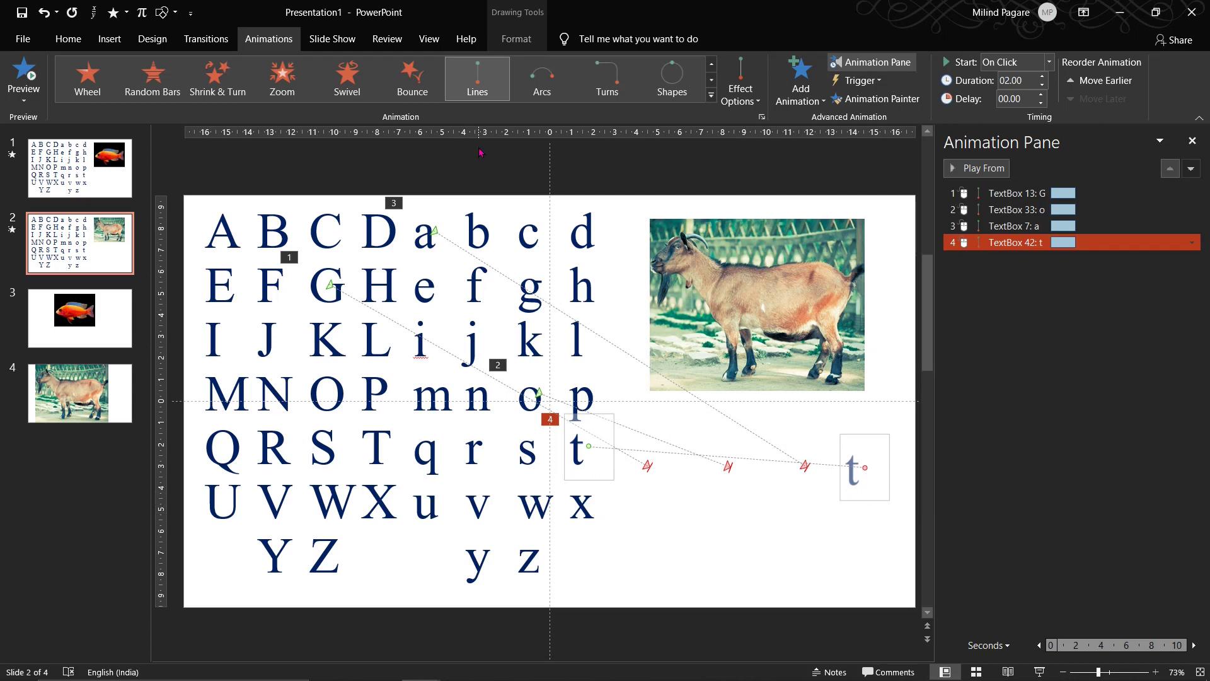
left_click(28, 70)
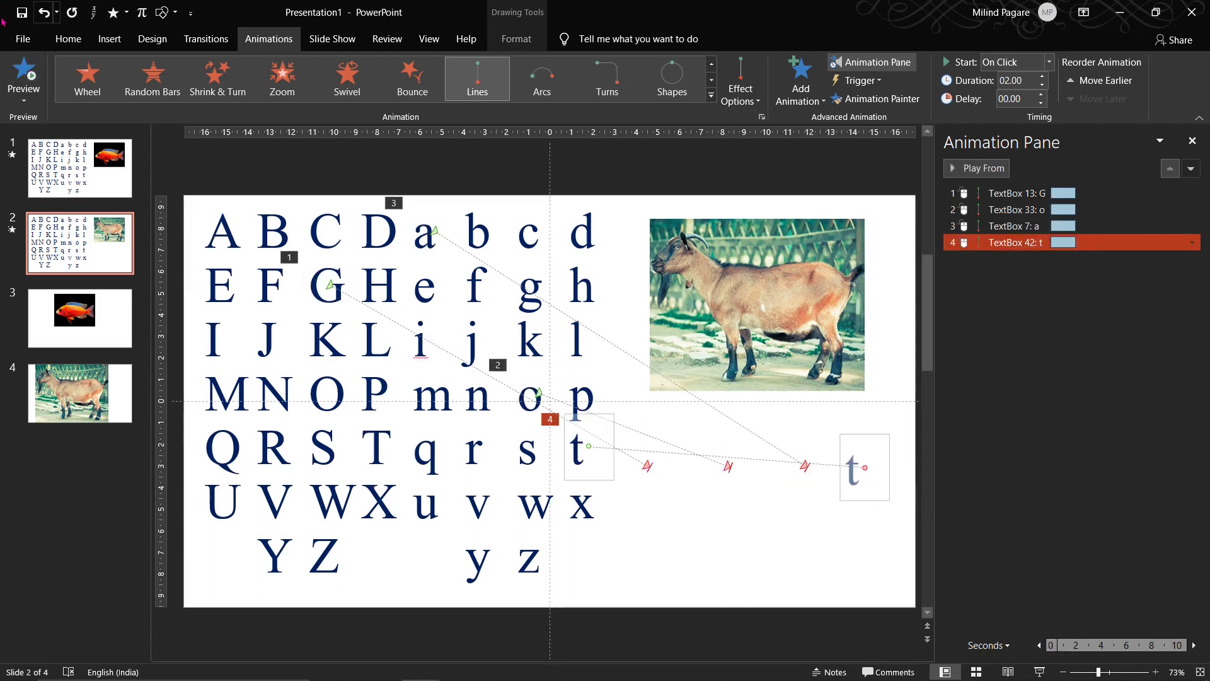
left_click(123, 331)
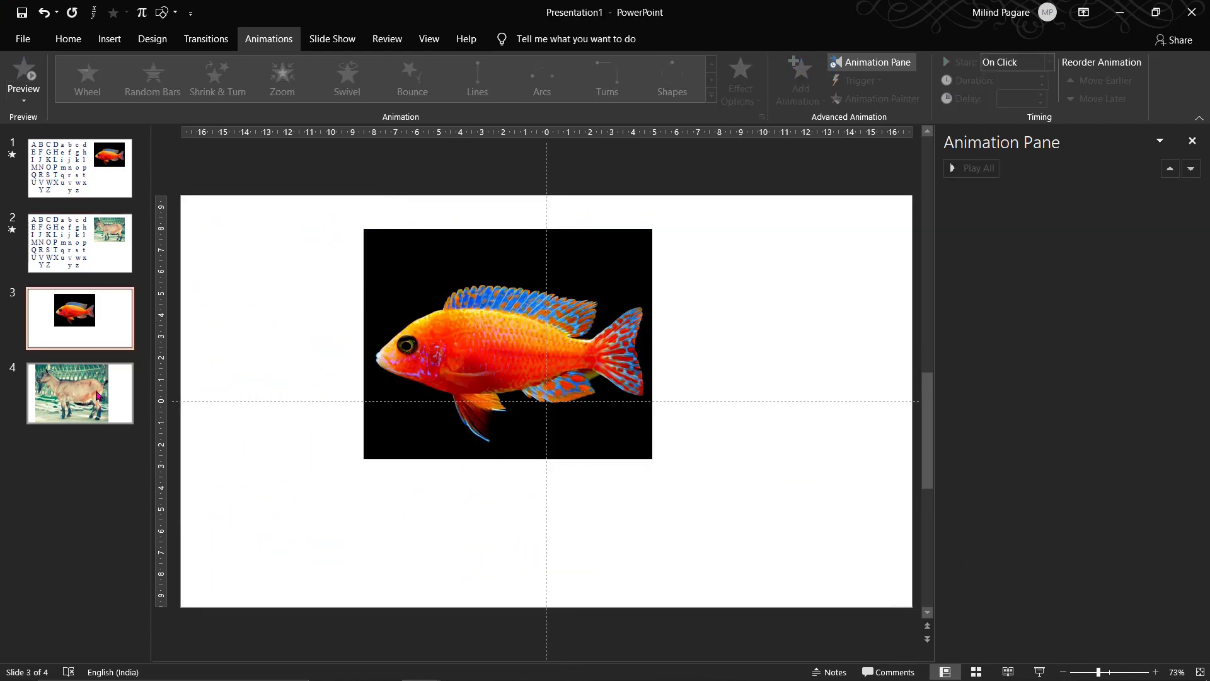
Step: Delete the spare fish and goat slides and record the slide show from the beginning
key("Delete")
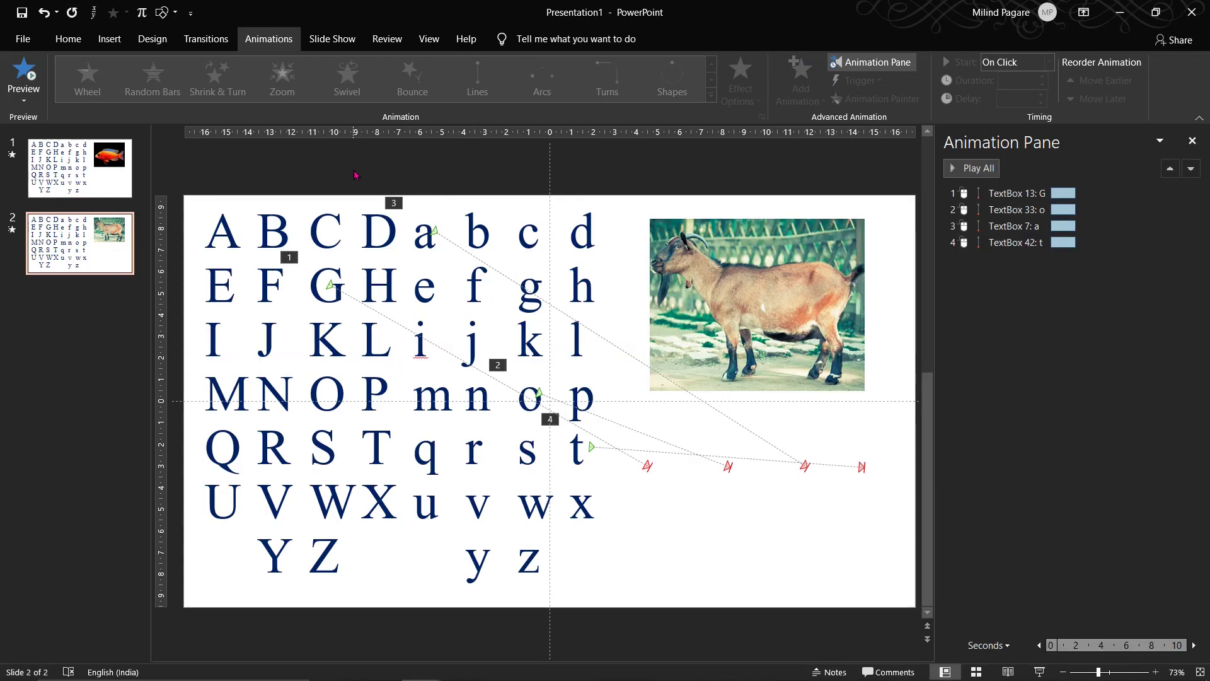
left_click(331, 40)
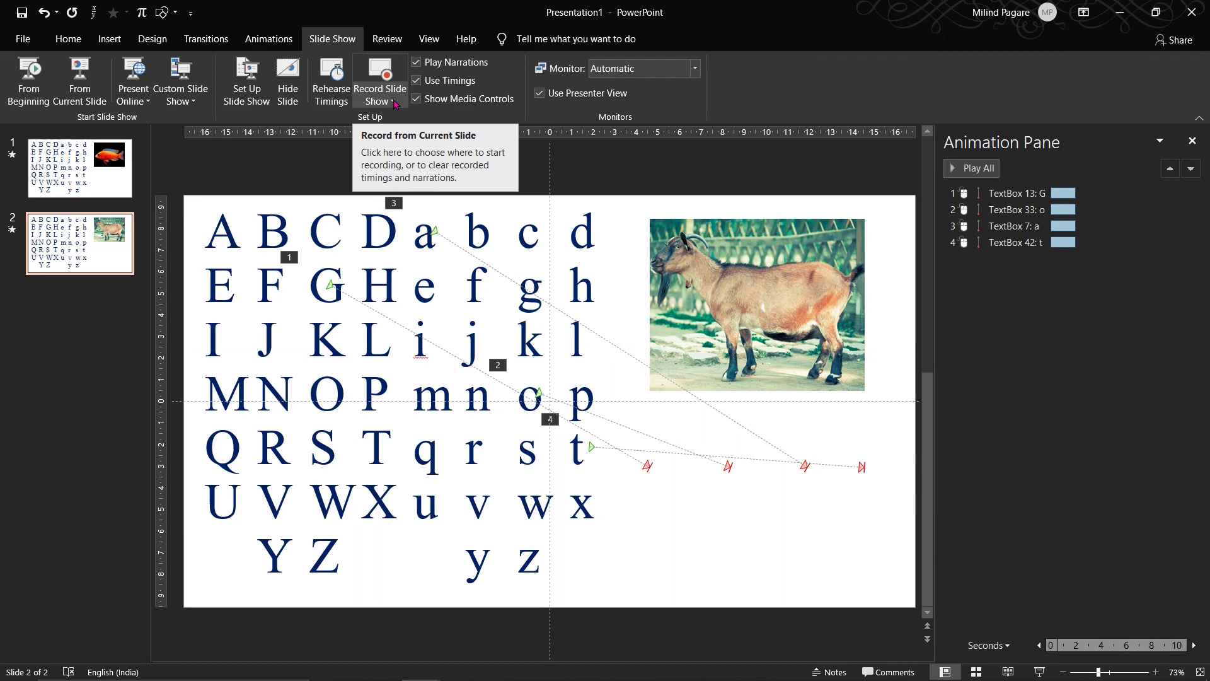
left_click(395, 102)
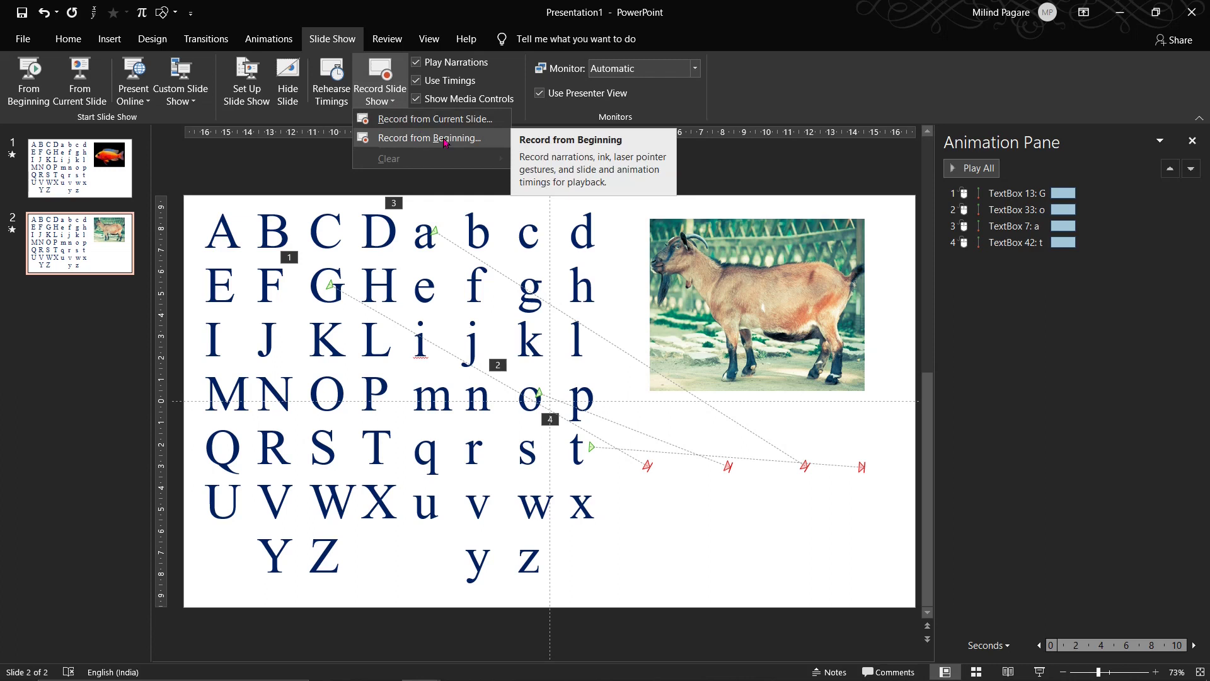
left_click(430, 138)
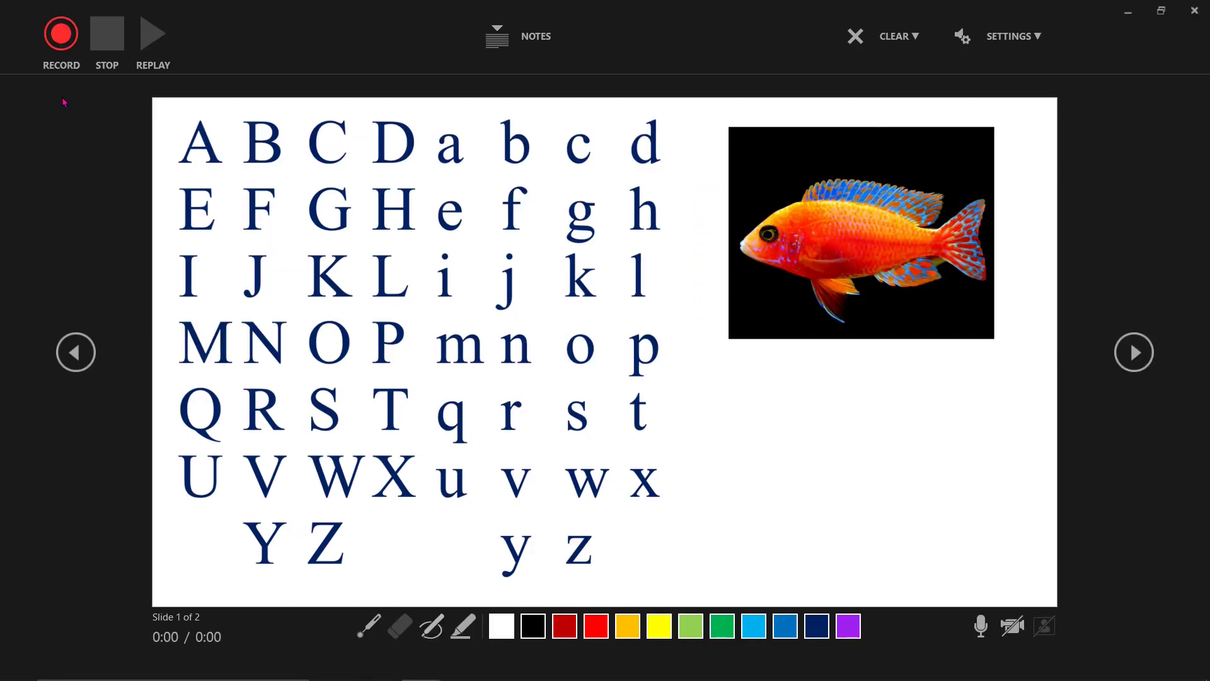
Step: Start recording and fly the letters out to spell Fish on slide 1
left_click(60, 33)
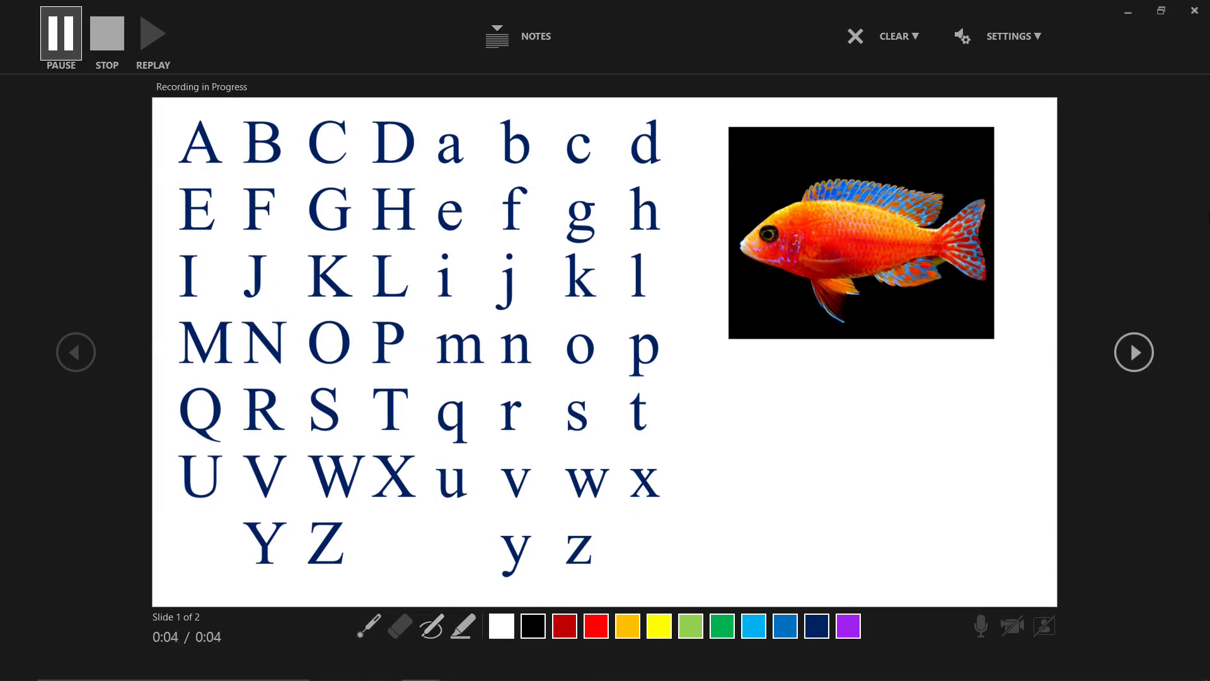
key("Right")
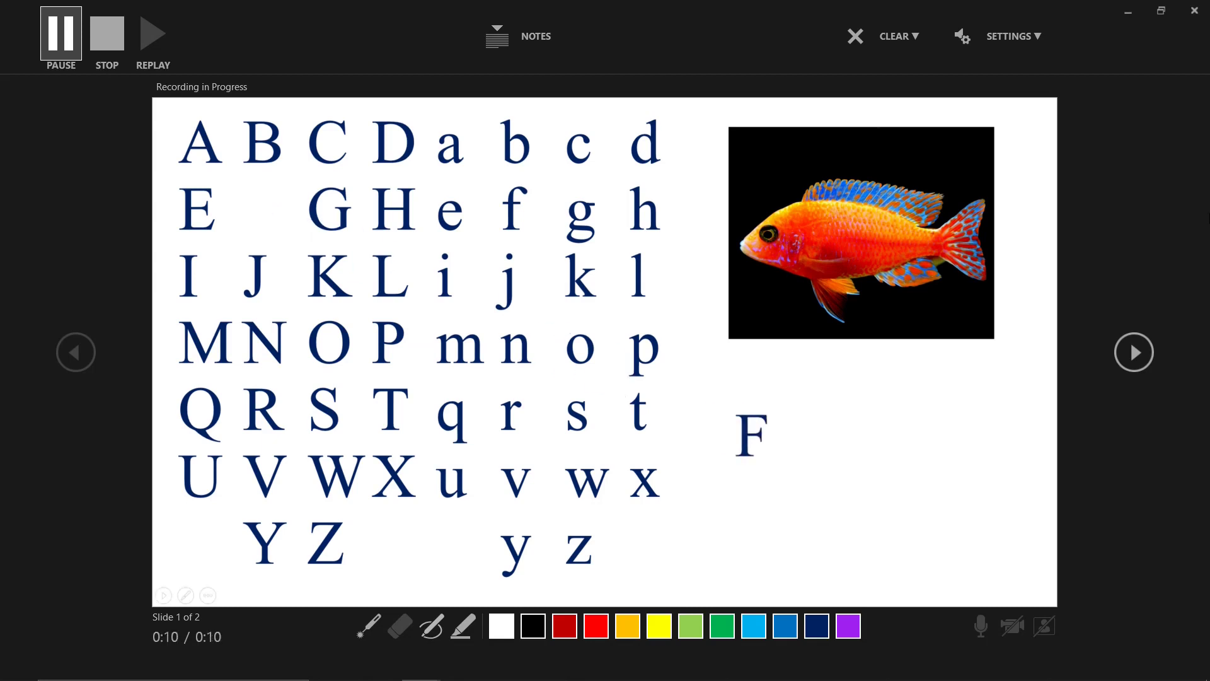
key("Right")
key("Right")
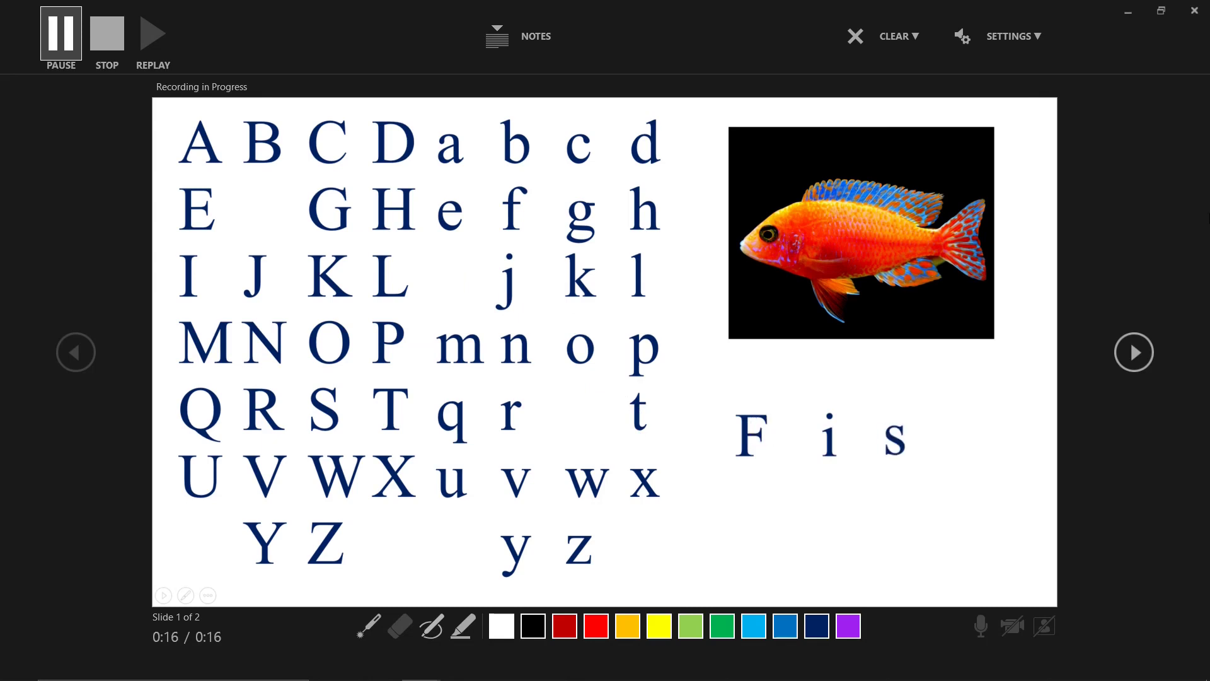
key("Right")
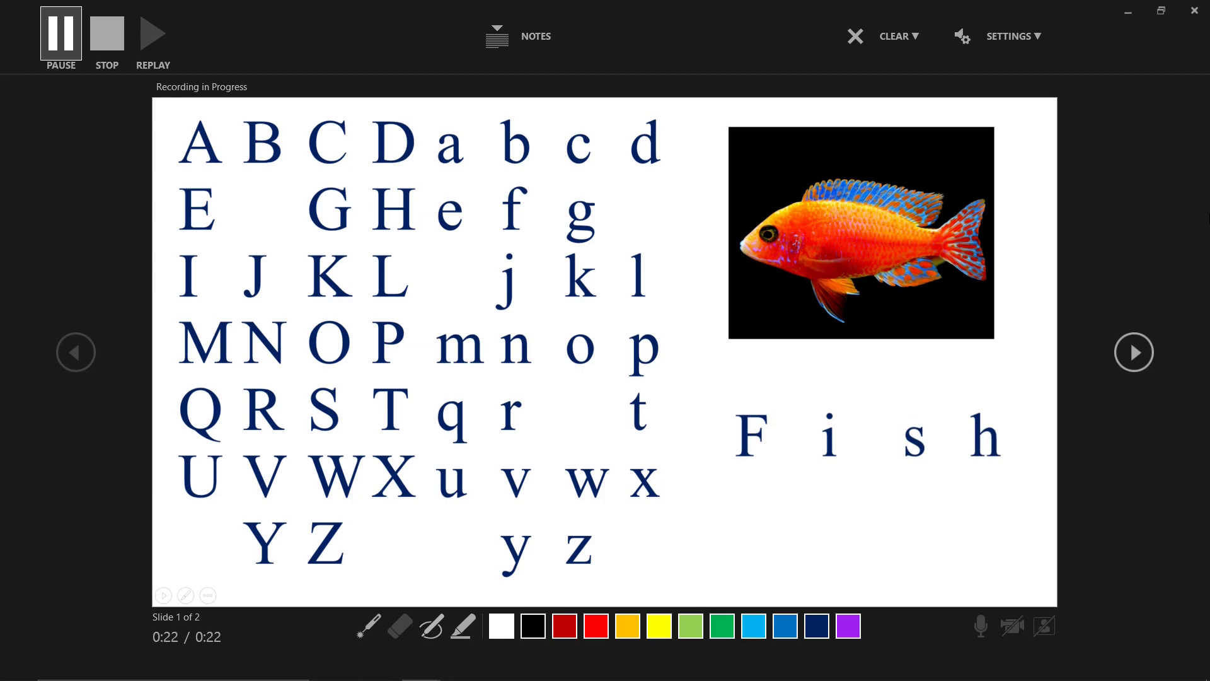
Step: Advance to slide 2, fly out G-o-a-t to spell Goat, then end the show
key("Right")
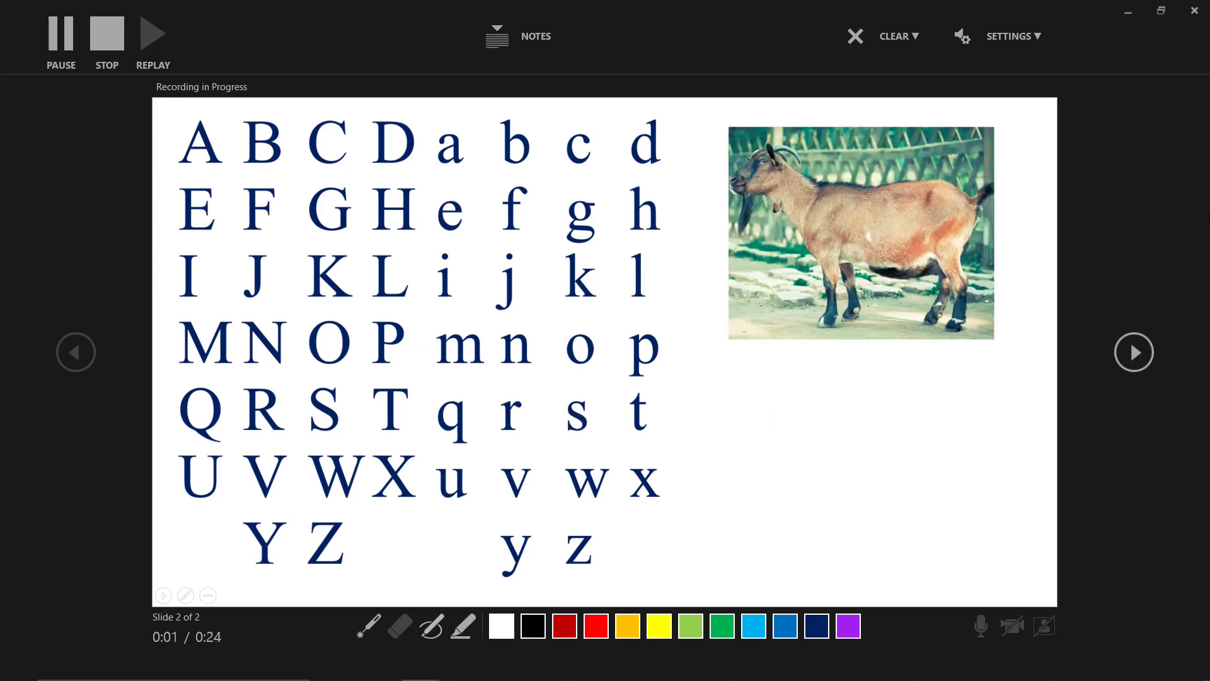
key("Right")
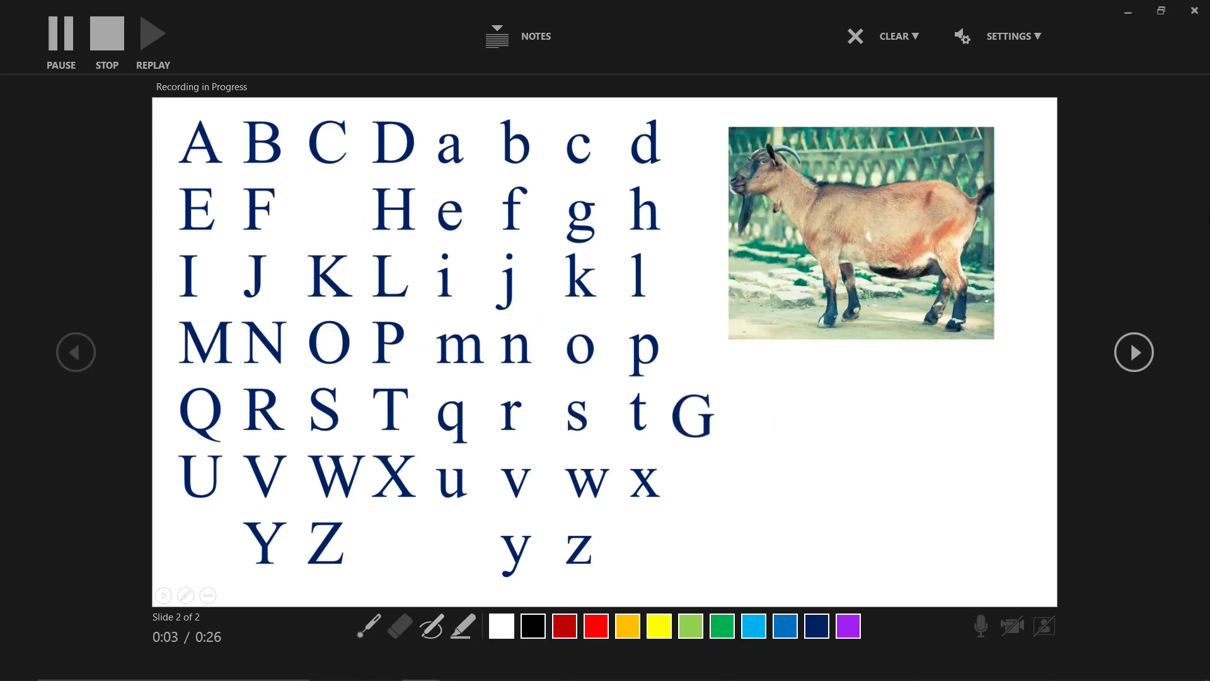
key("Right")
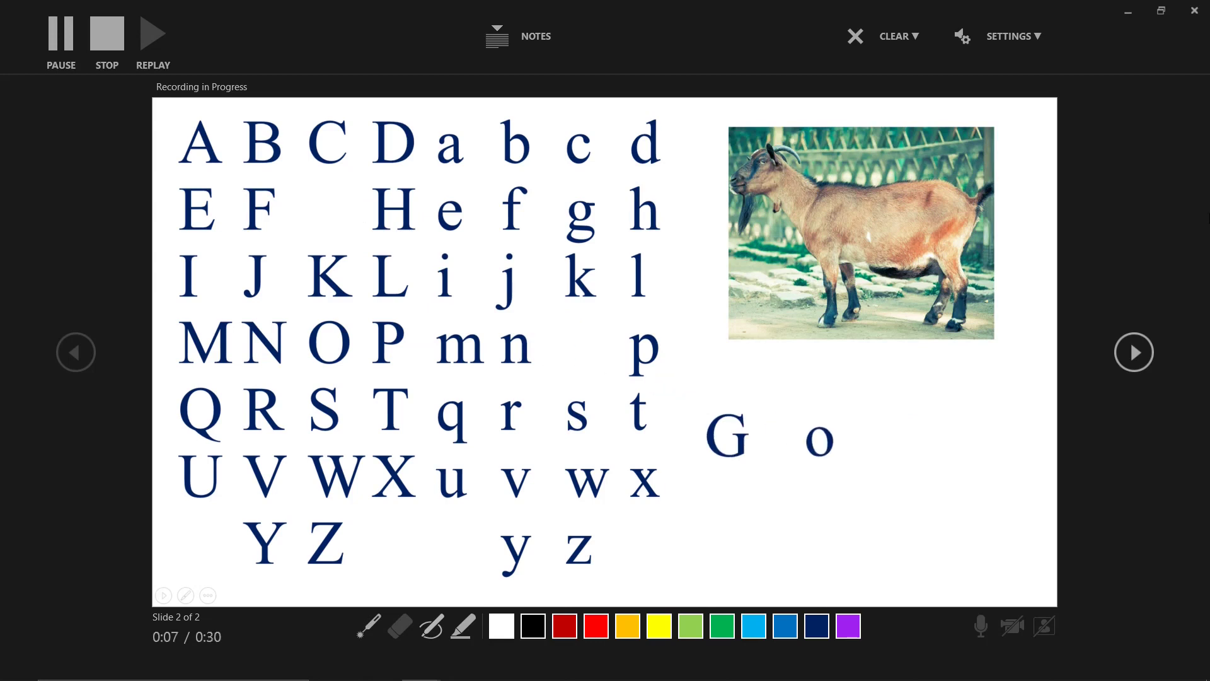
key("Right")
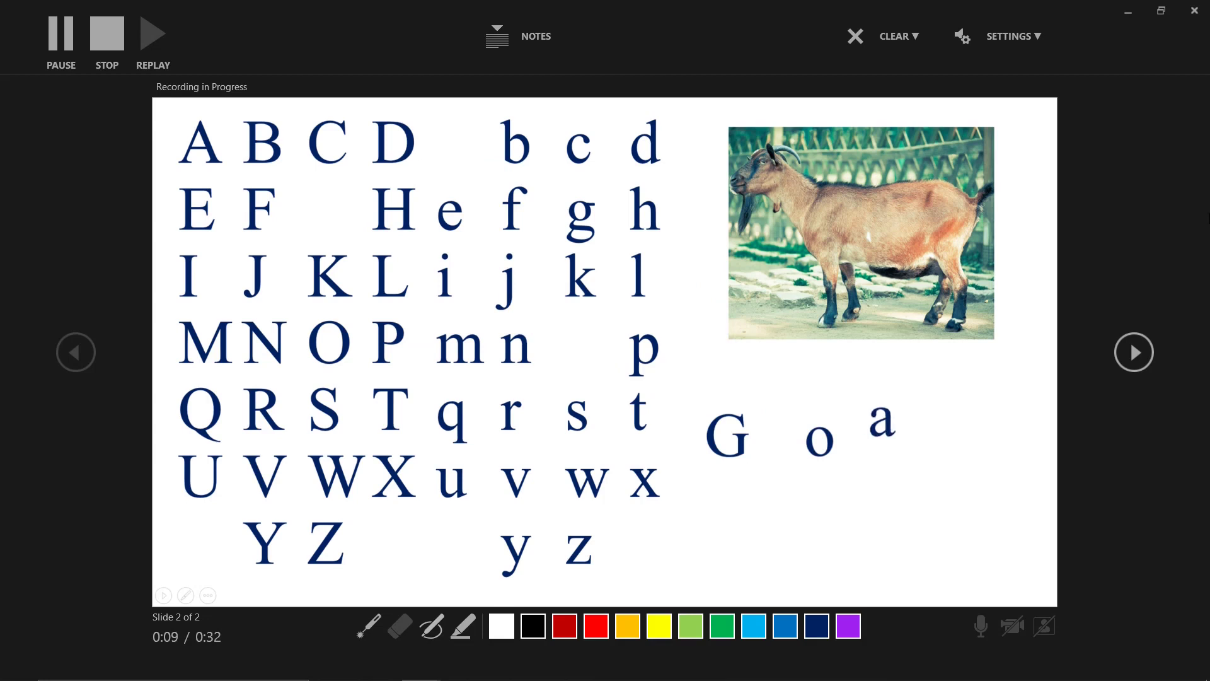
key("Right")
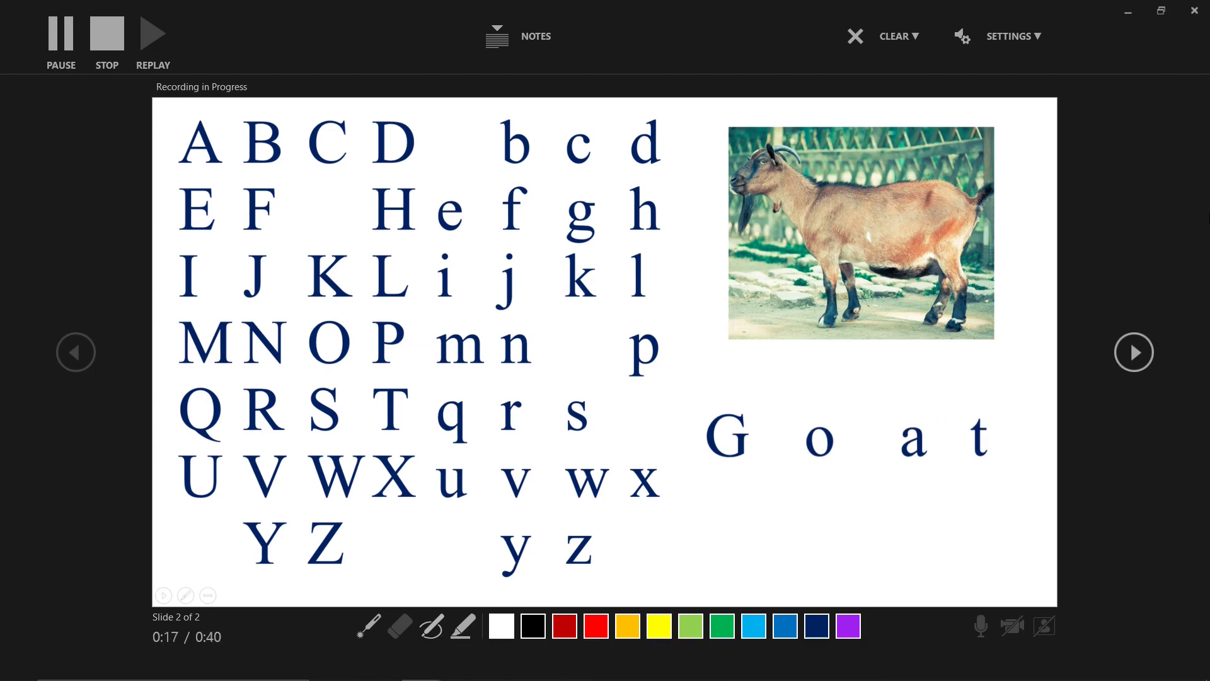
key("Right")
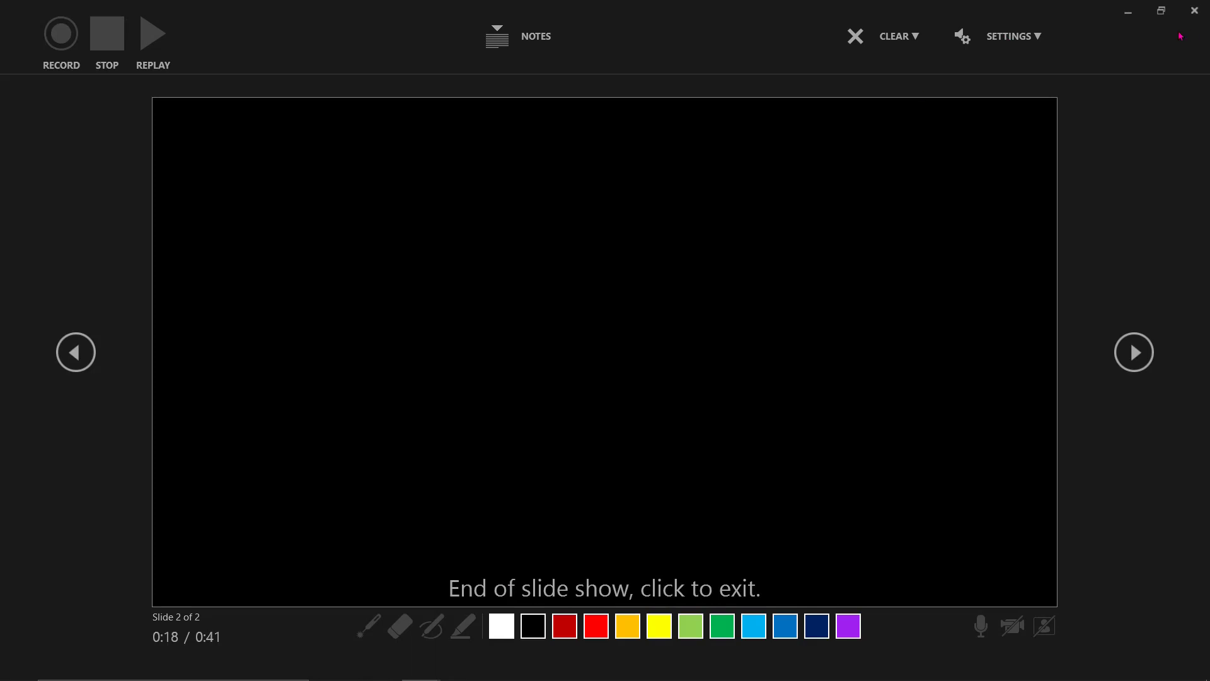
left_click(1203, 10)
Step: Export the presentation as an HD (720p) video using recorded timings and narrations
left_click(21, 39)
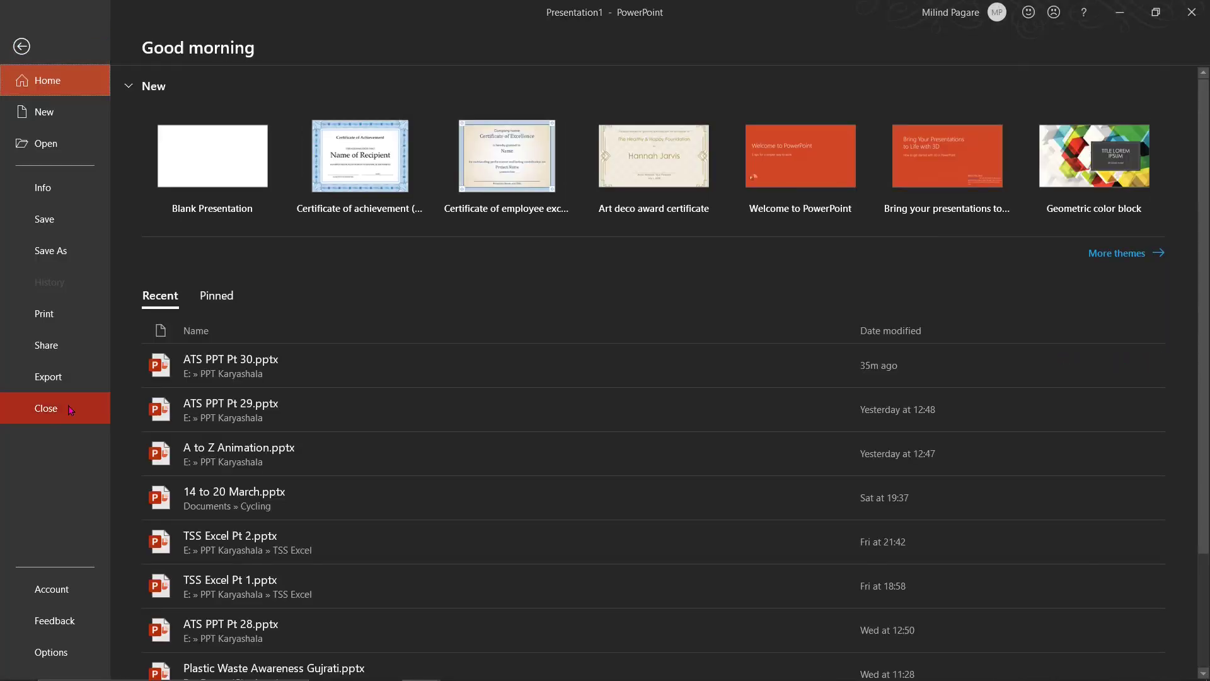
left_click(57, 377)
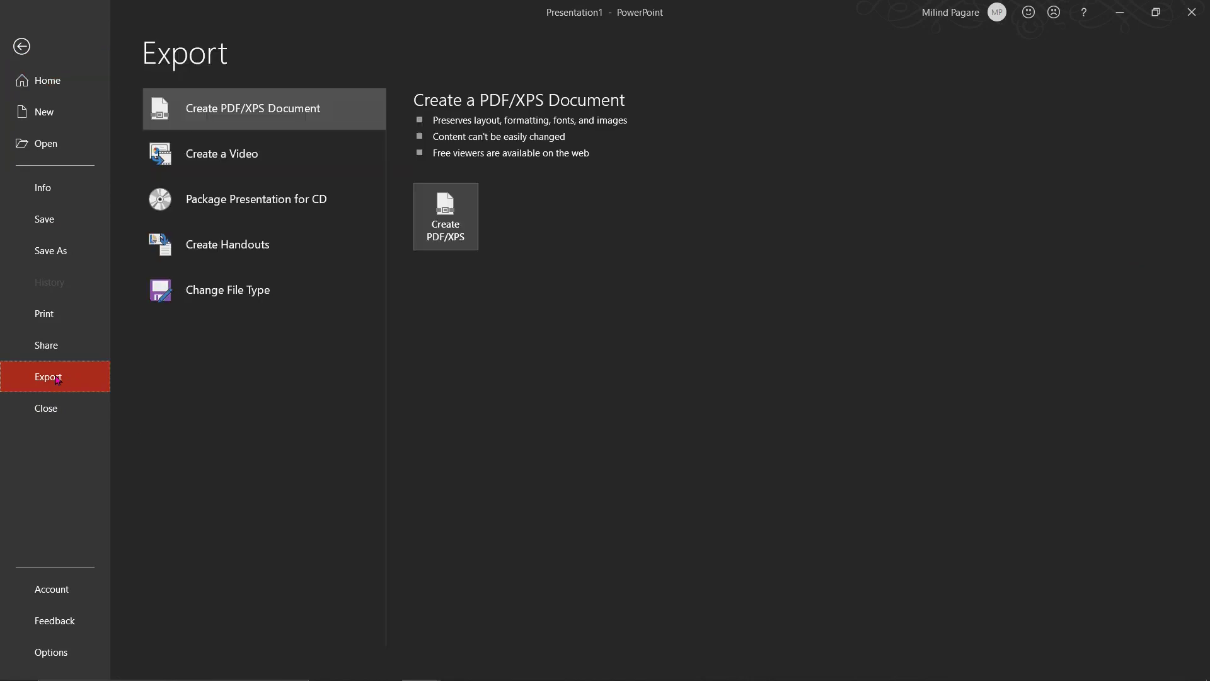
left_click(246, 156)
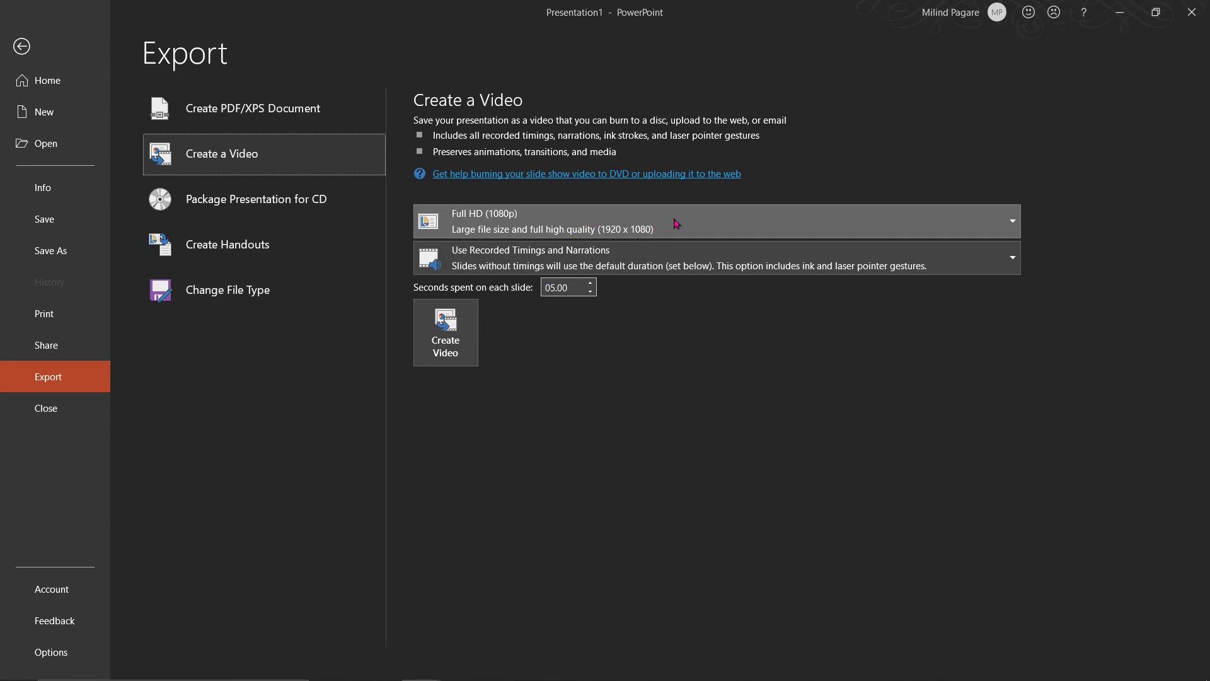
left_click(1012, 224)
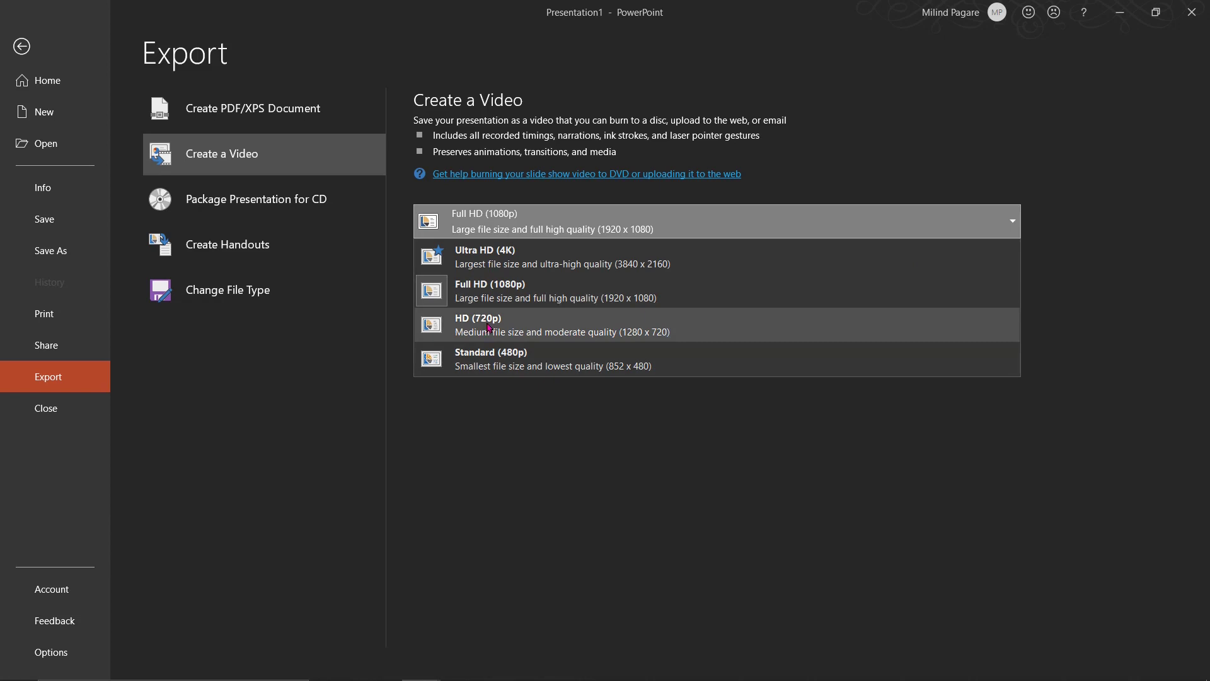
left_click(487, 327)
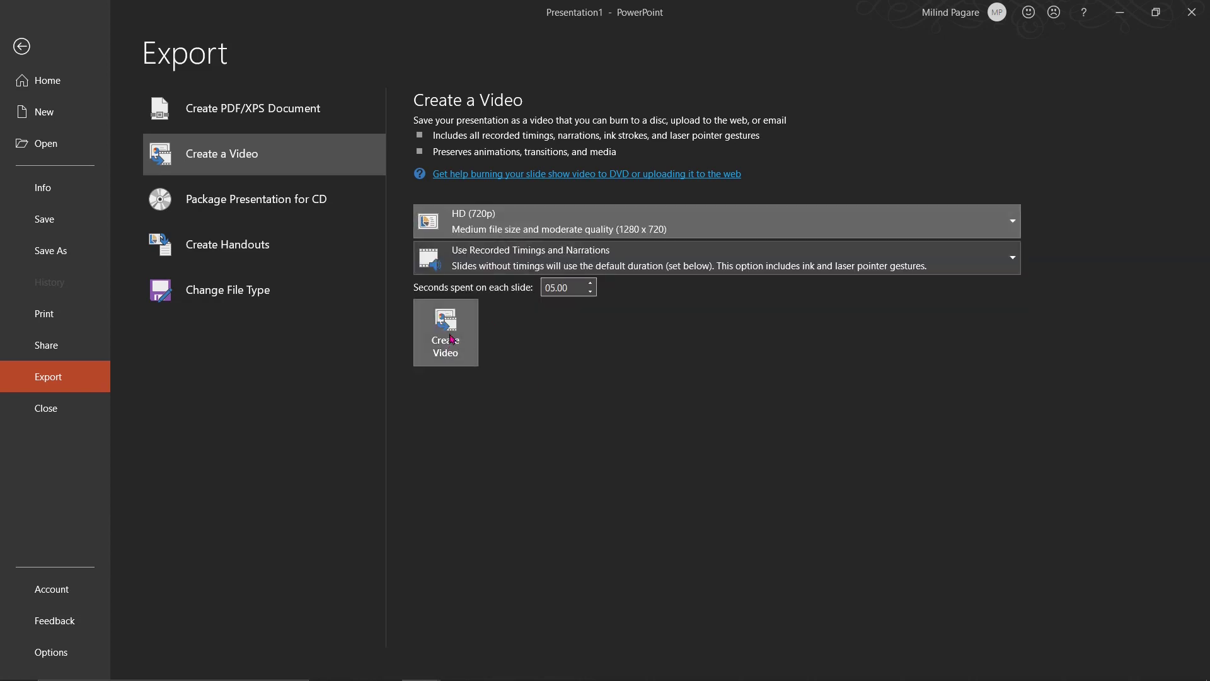
left_click(452, 339)
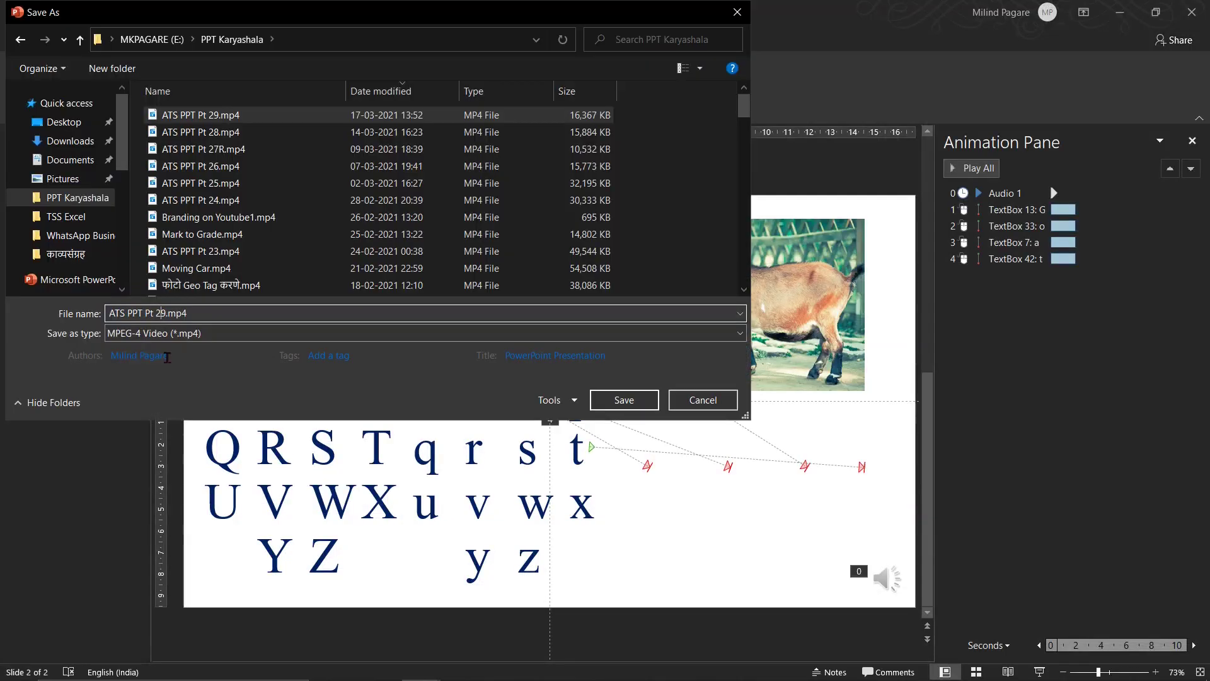
Step: Save the video as ATS PPT Pt 30.mp4 and switch to the PPT Karyashala folder
key("BackSpace")
key("Delete")
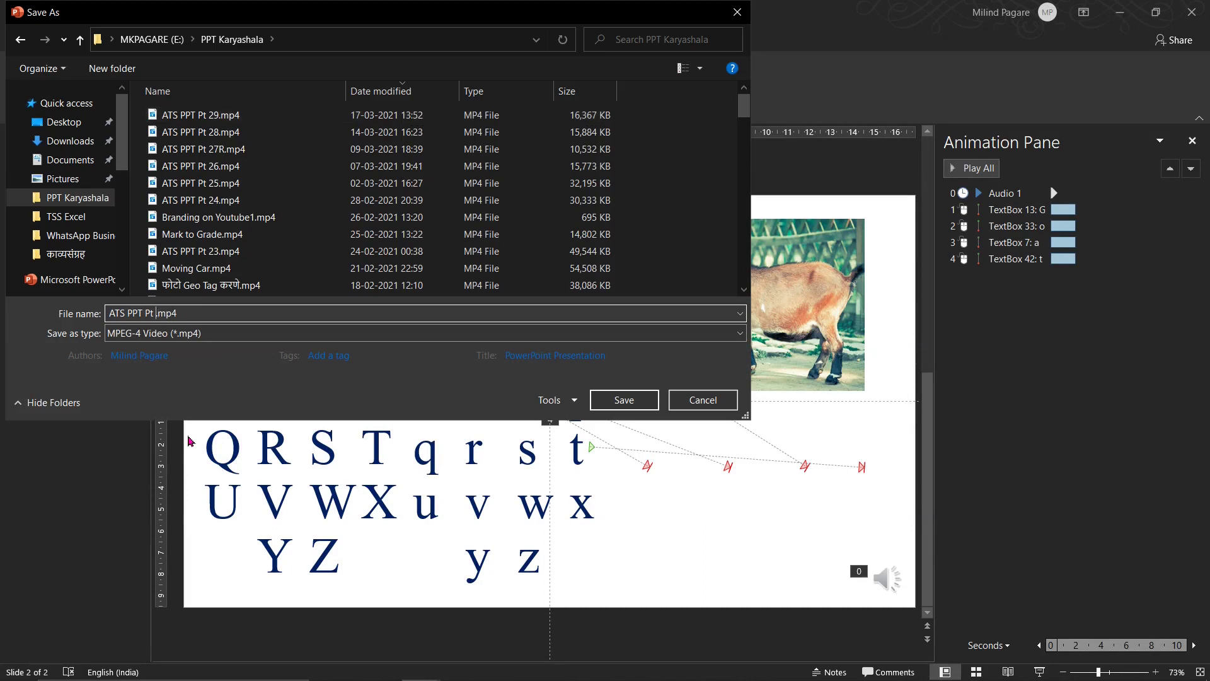
type("30")
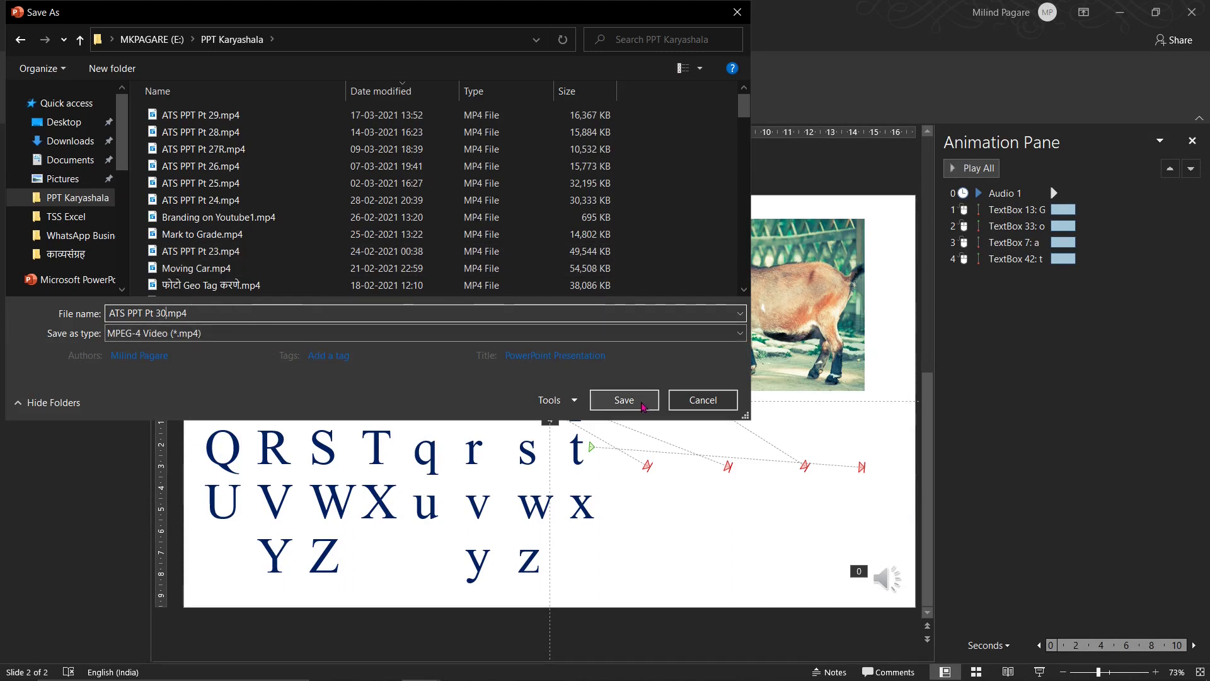
left_click(634, 401)
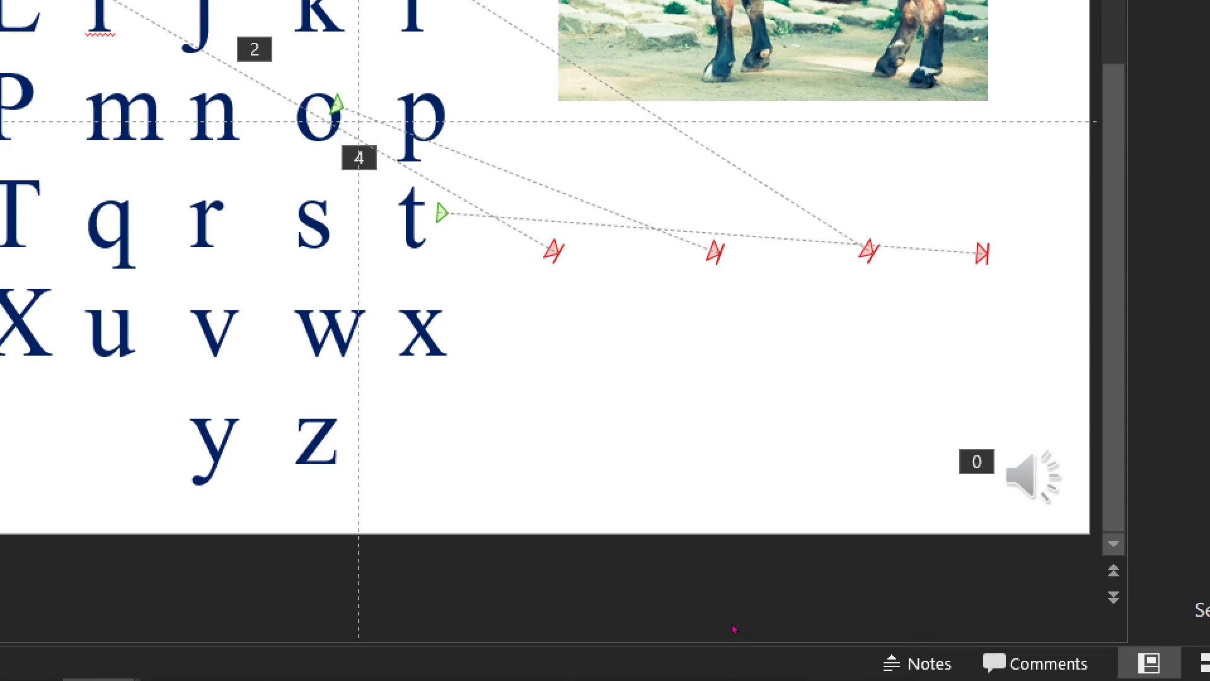
key("alt+Tab")
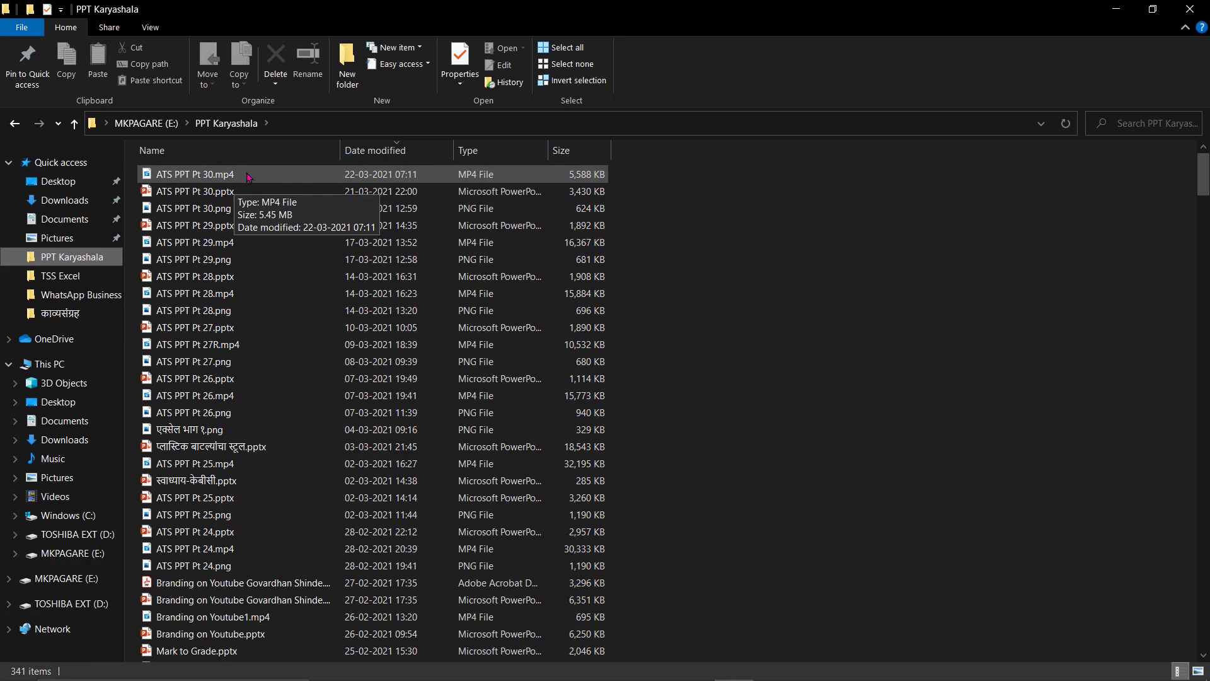
Step: Play ATS PPT Pt 30.mp4, then close File Explorer and the Presentation1 window
mouse_move(195, 174)
double_click(247, 176)
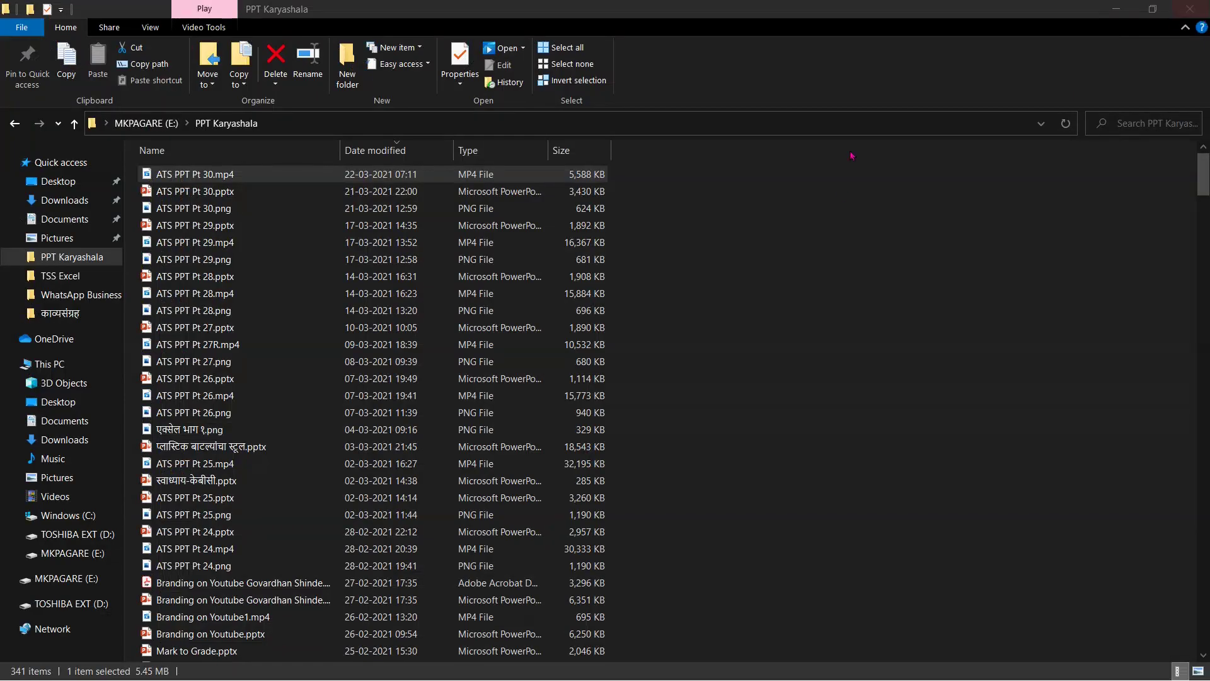
left_click(1185, 10)
left_click(1183, 14)
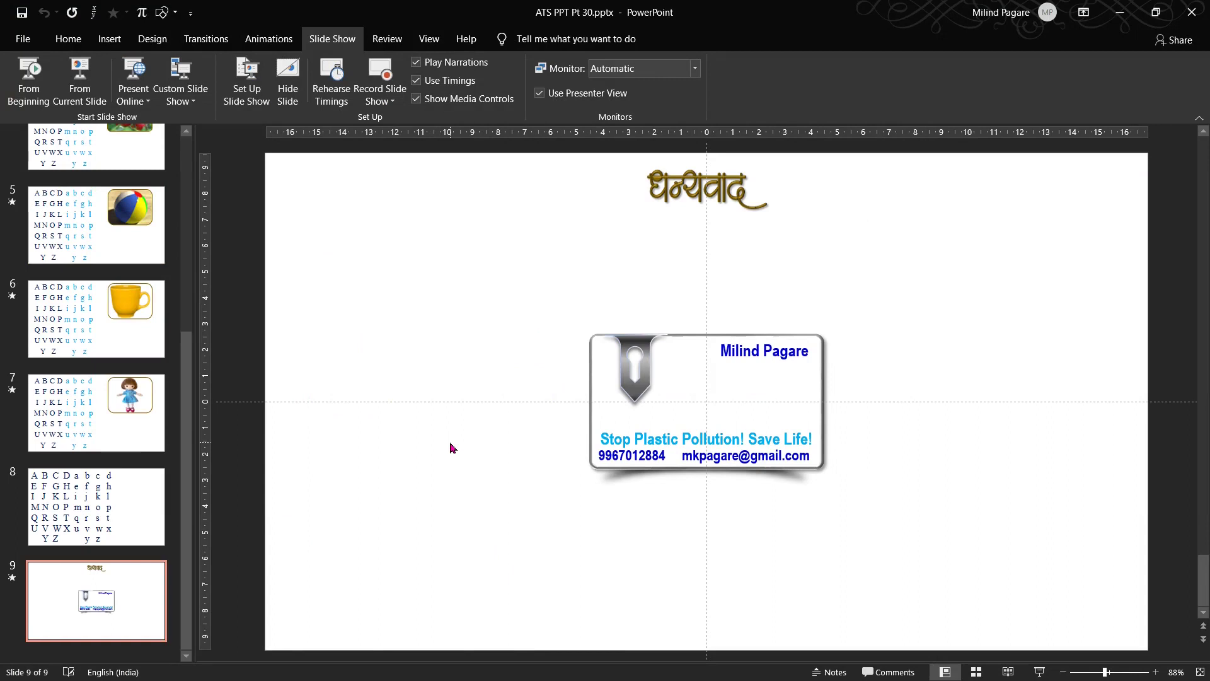
Step: Run the slide show full screen from the current thank-you slide with Shift+F5
key("shift+F5")
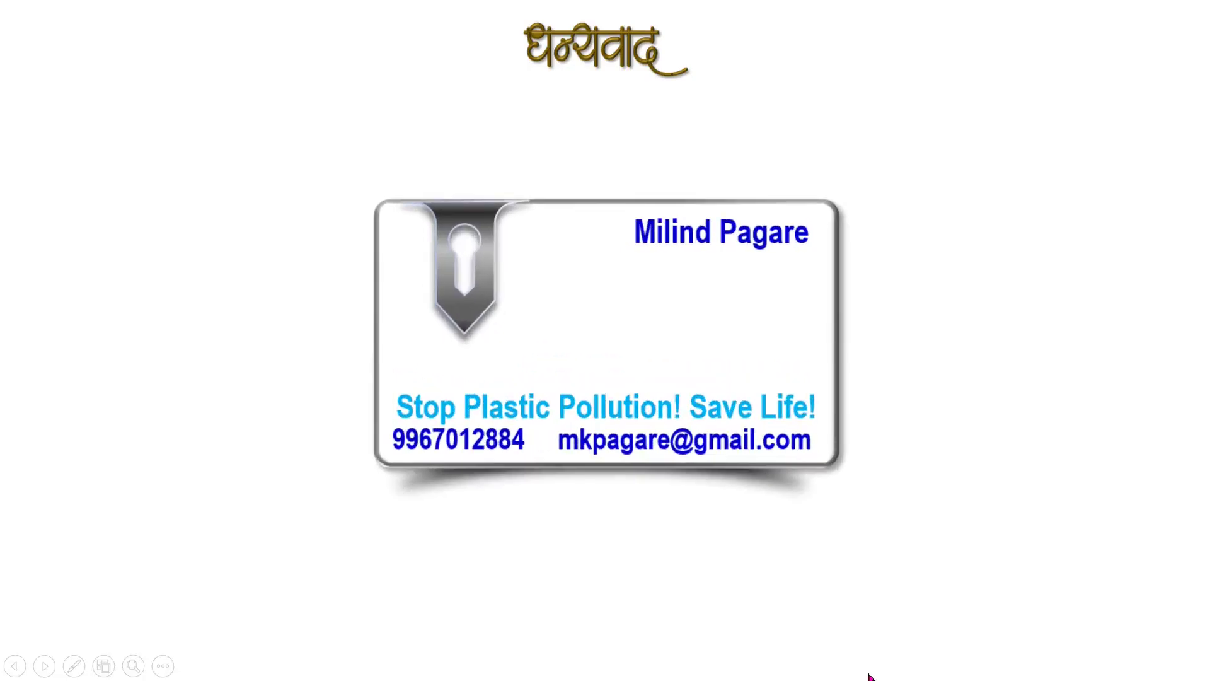